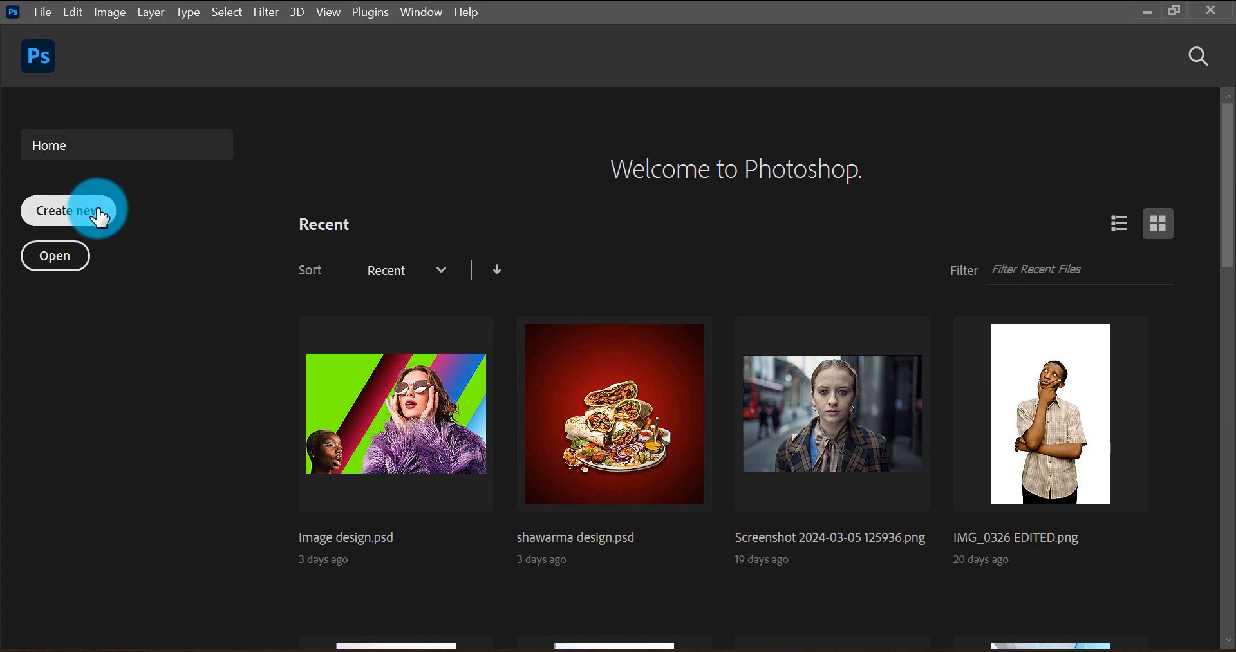
Create a new document from the Letter print preset, 8.5 x 11 in at 300 ppi with a white background.
left_click(100, 218)
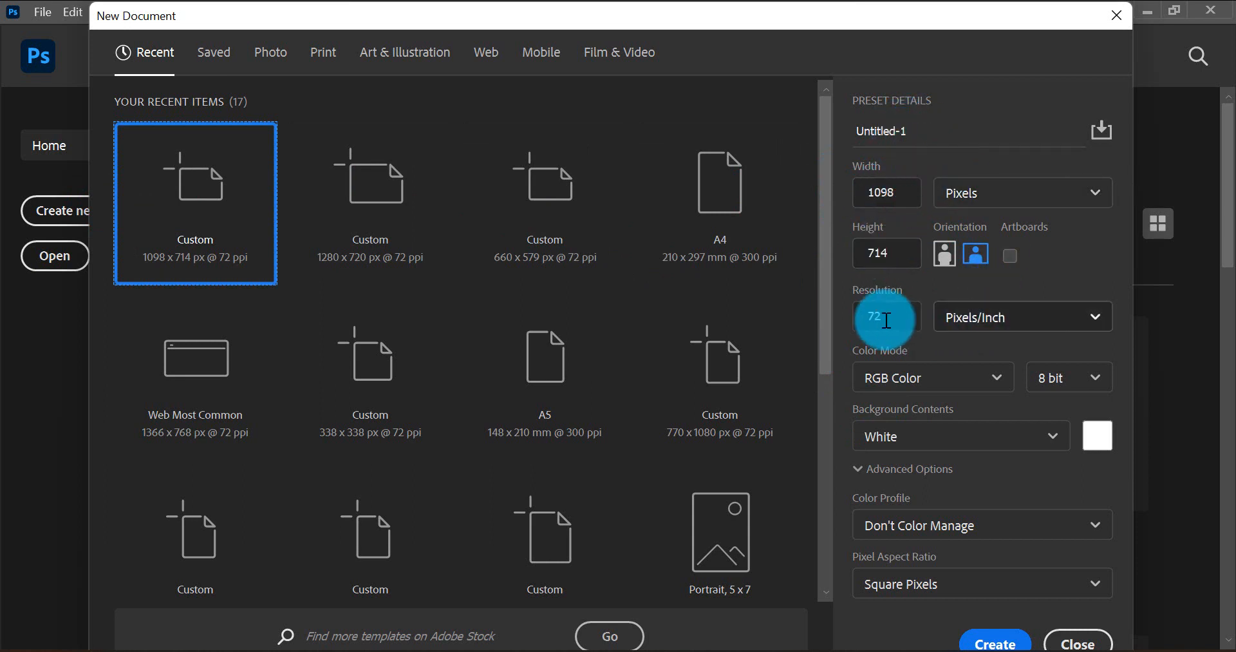
left_click(948, 443)
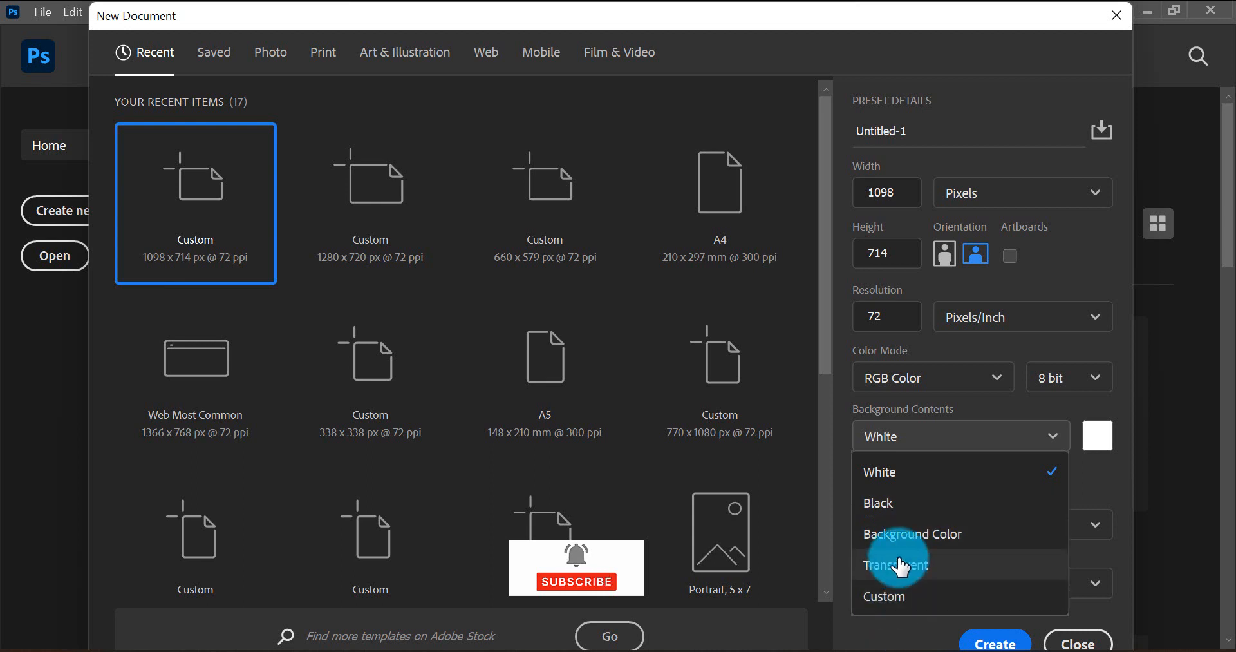
left_click(883, 477)
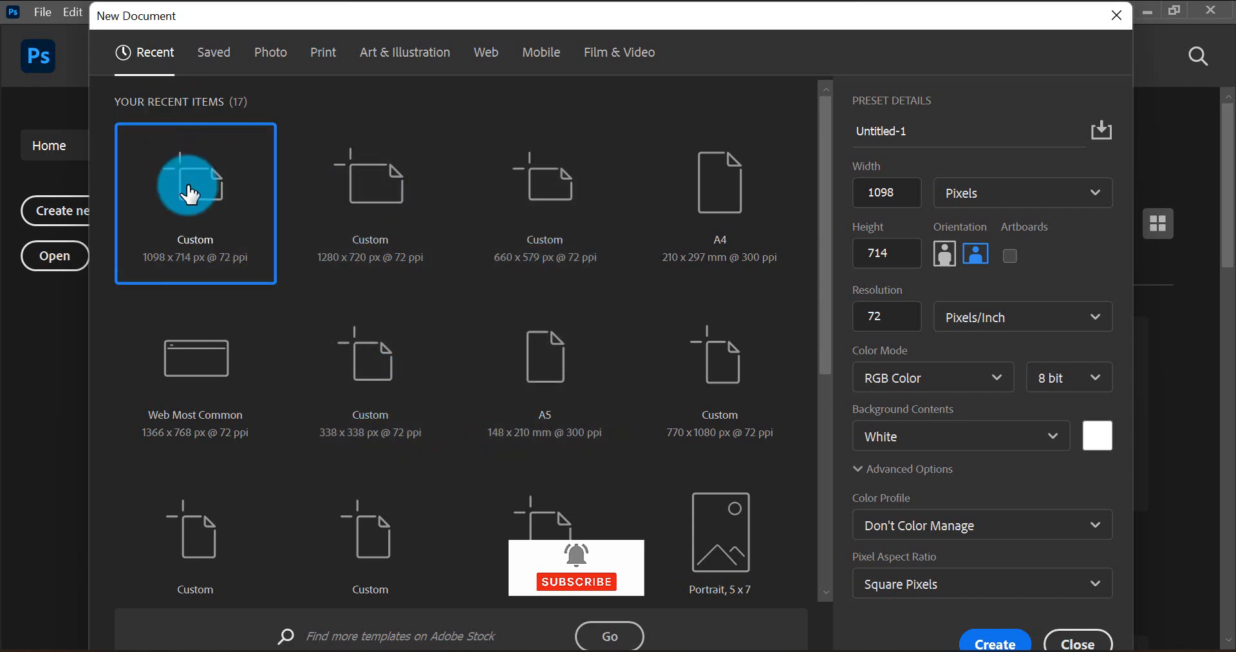
left_click(269, 65)
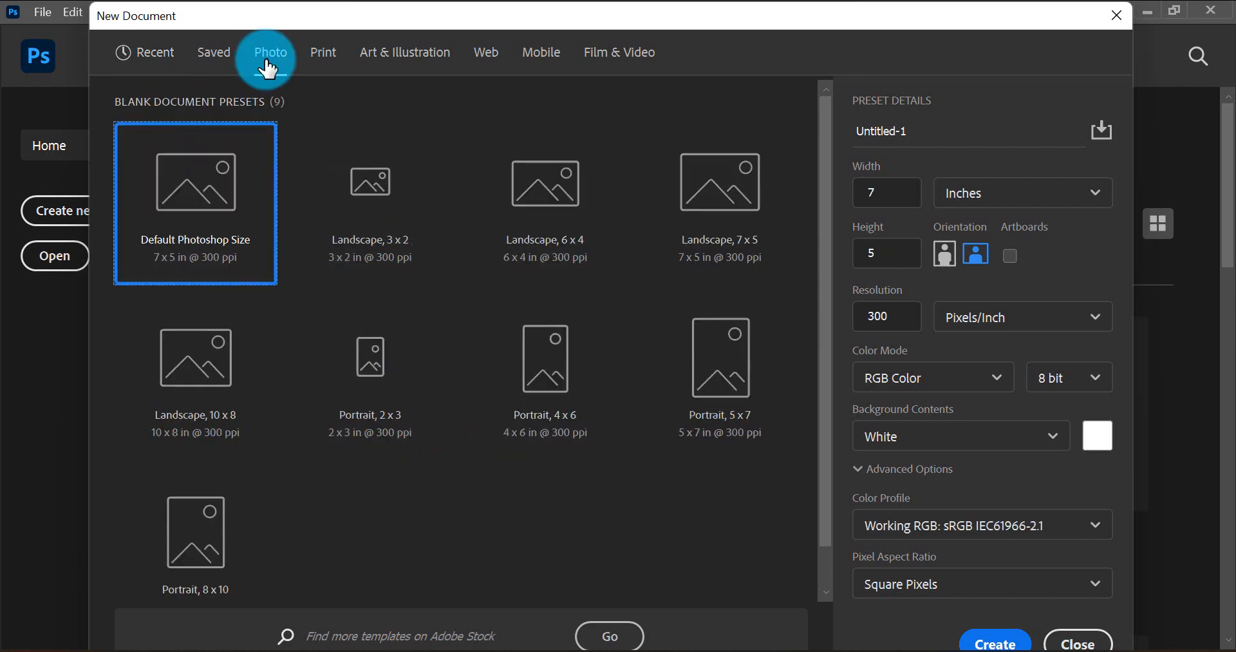
left_click(326, 65)
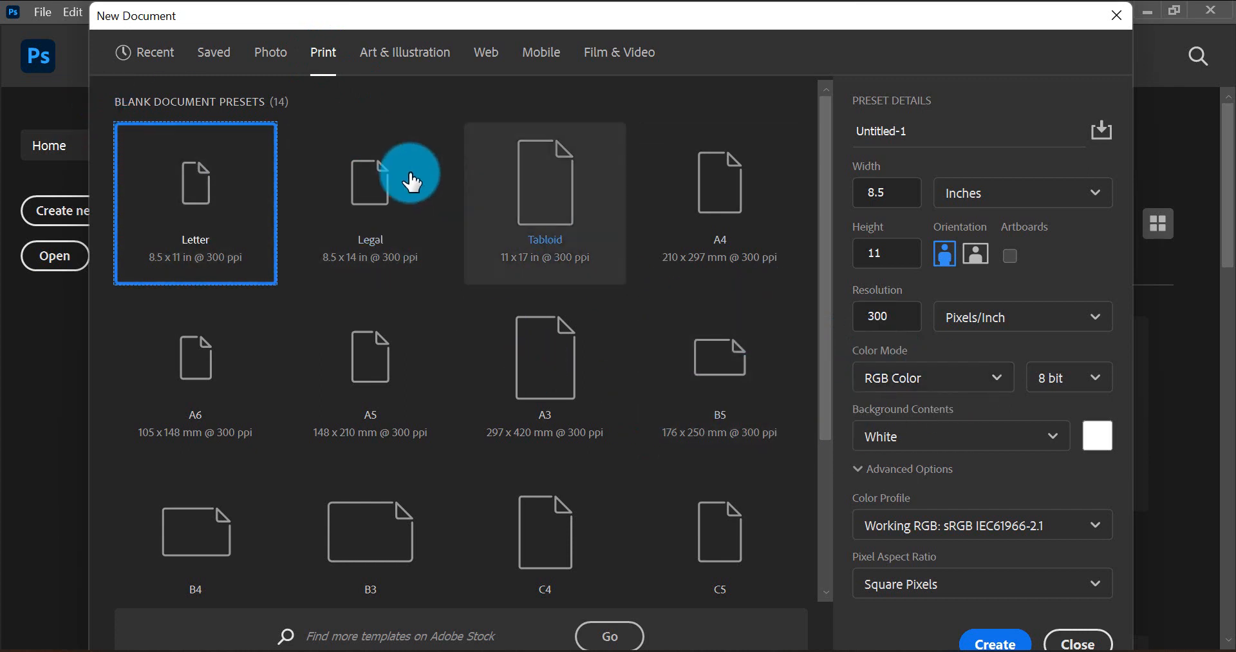
left_click(1005, 642)
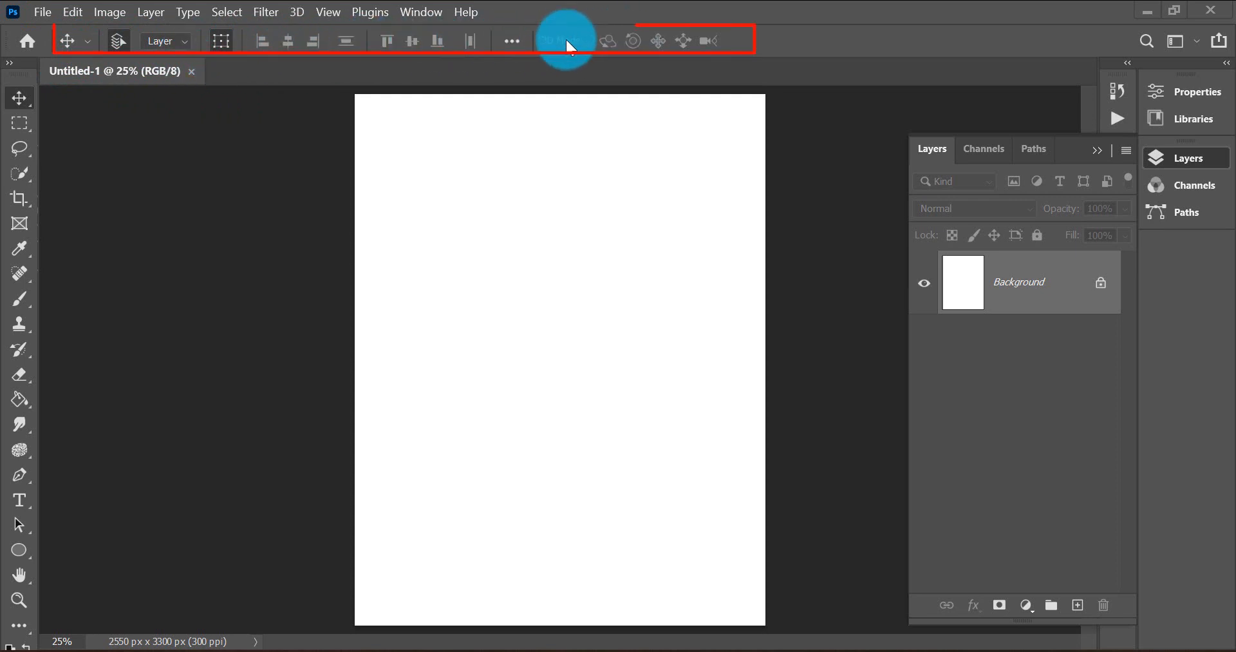
Activate the Brush tool to view its options, and look through the available workspaces without changing the current one.
left_click(222, 42)
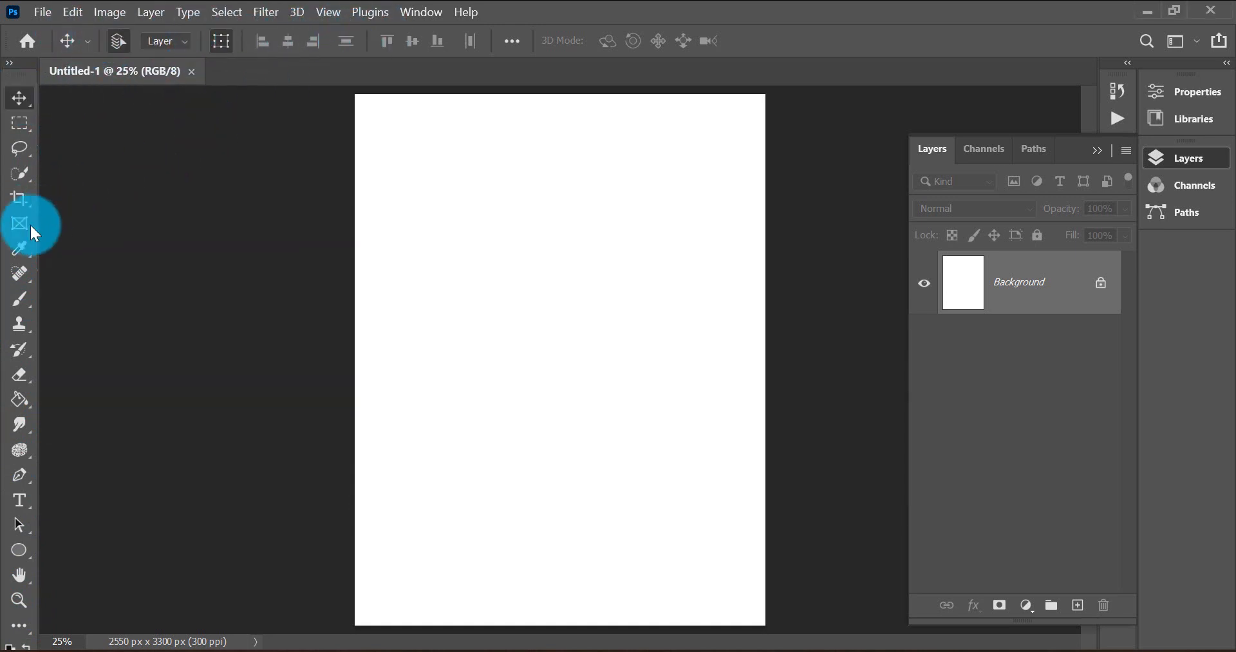
left_click(22, 293)
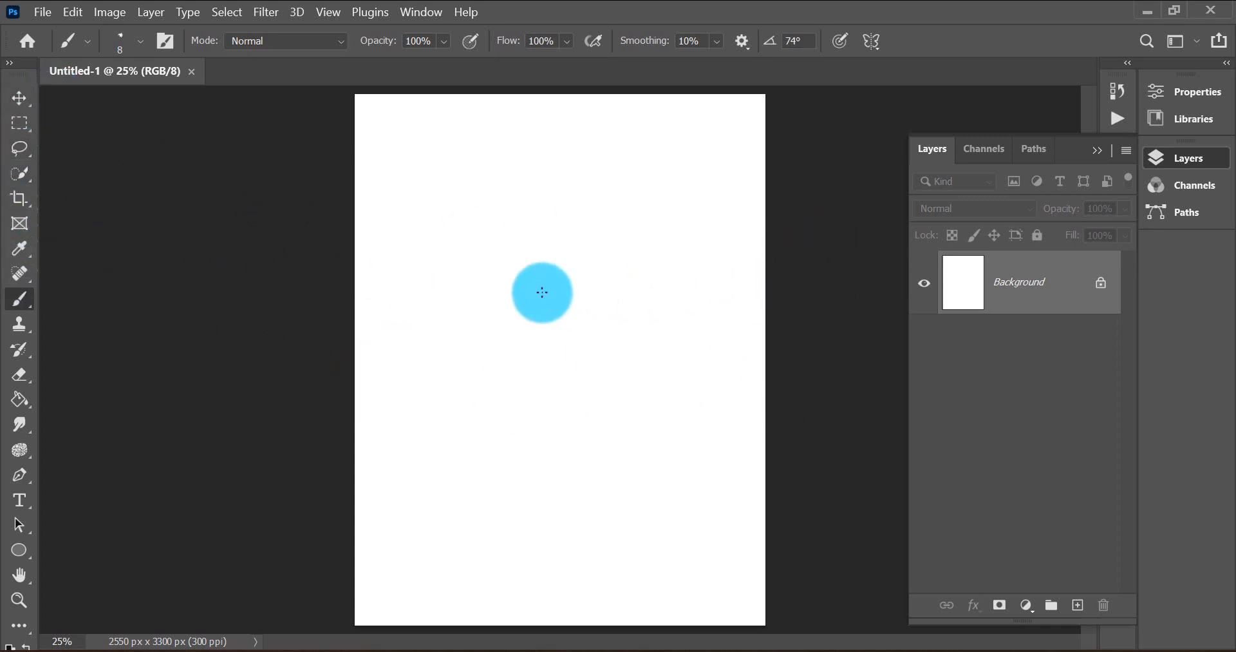
left_click(431, 14)
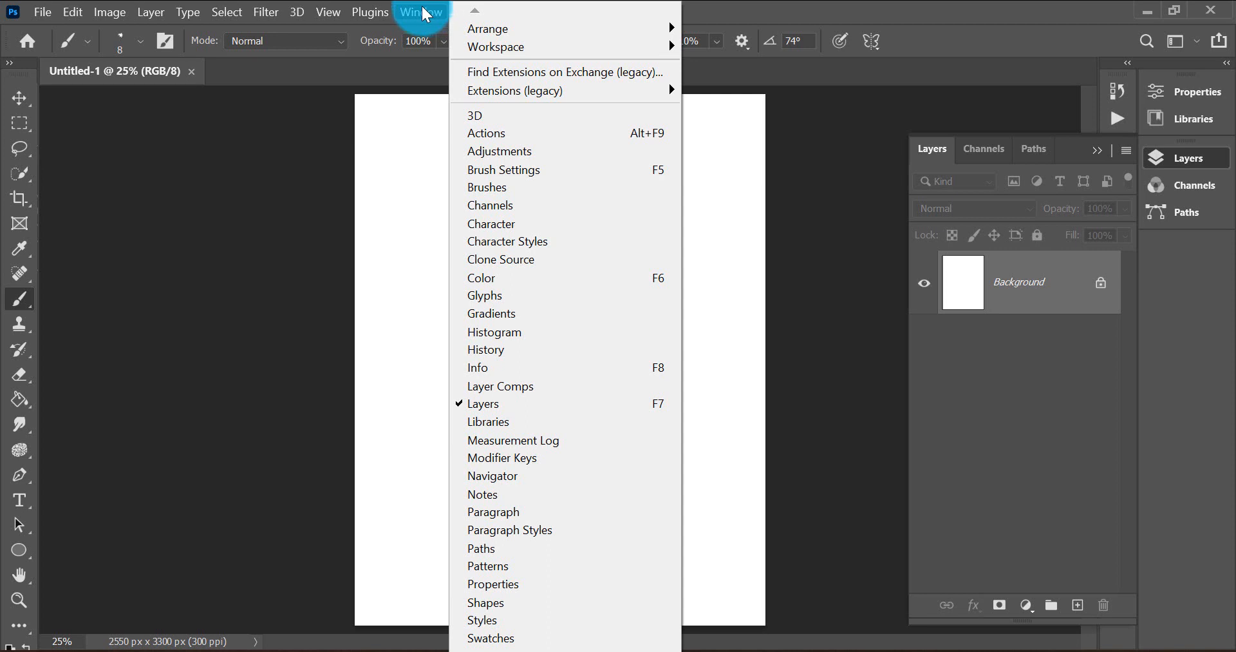
mouse_move(555, 51)
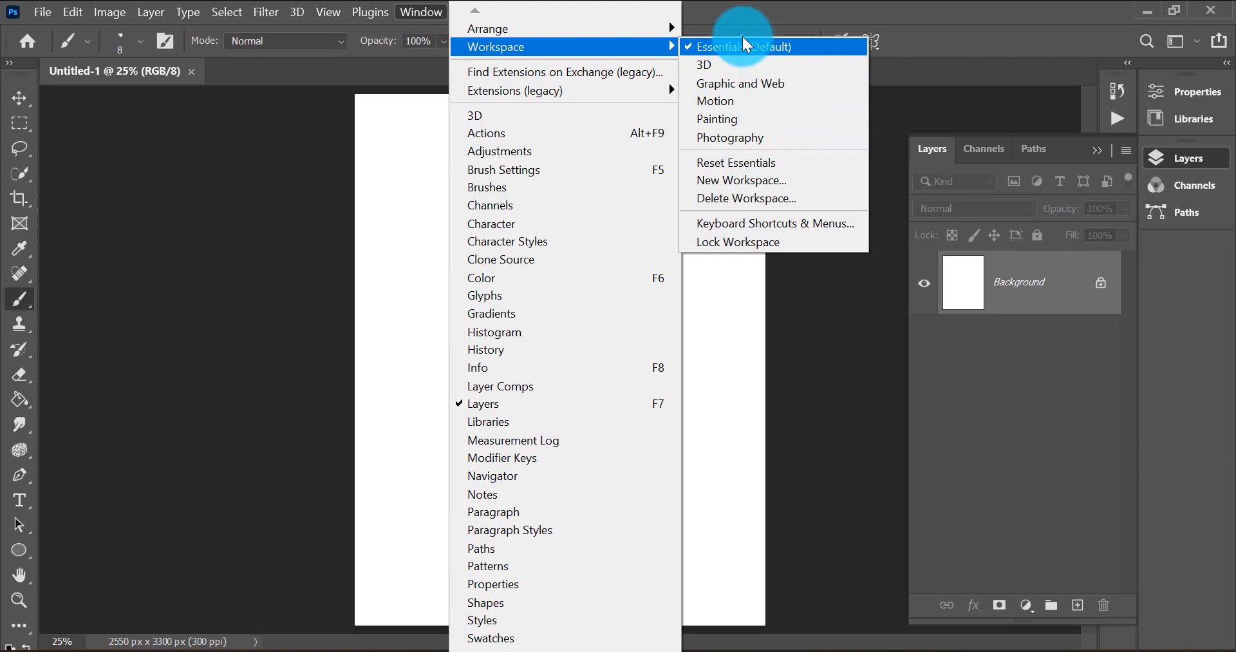
left_click(316, 167)
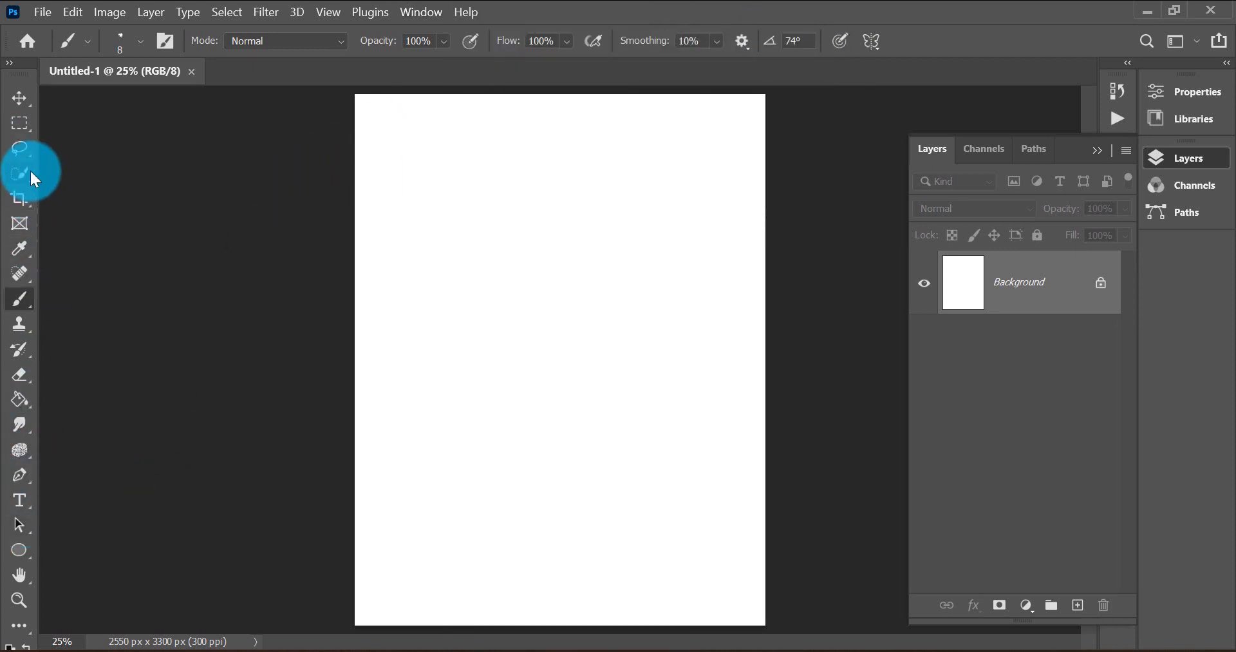
Switch the toolbox between its single-column and two-column layouts, leaving it in two columns.
left_click(9, 65)
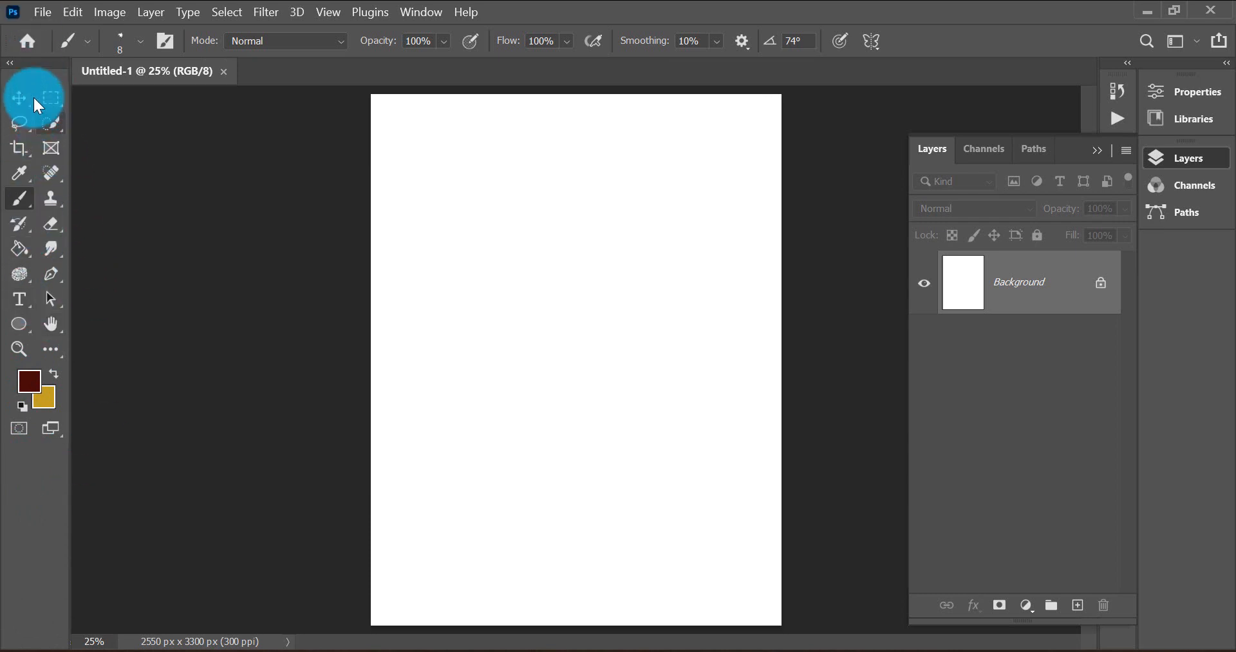
left_click(9, 64)
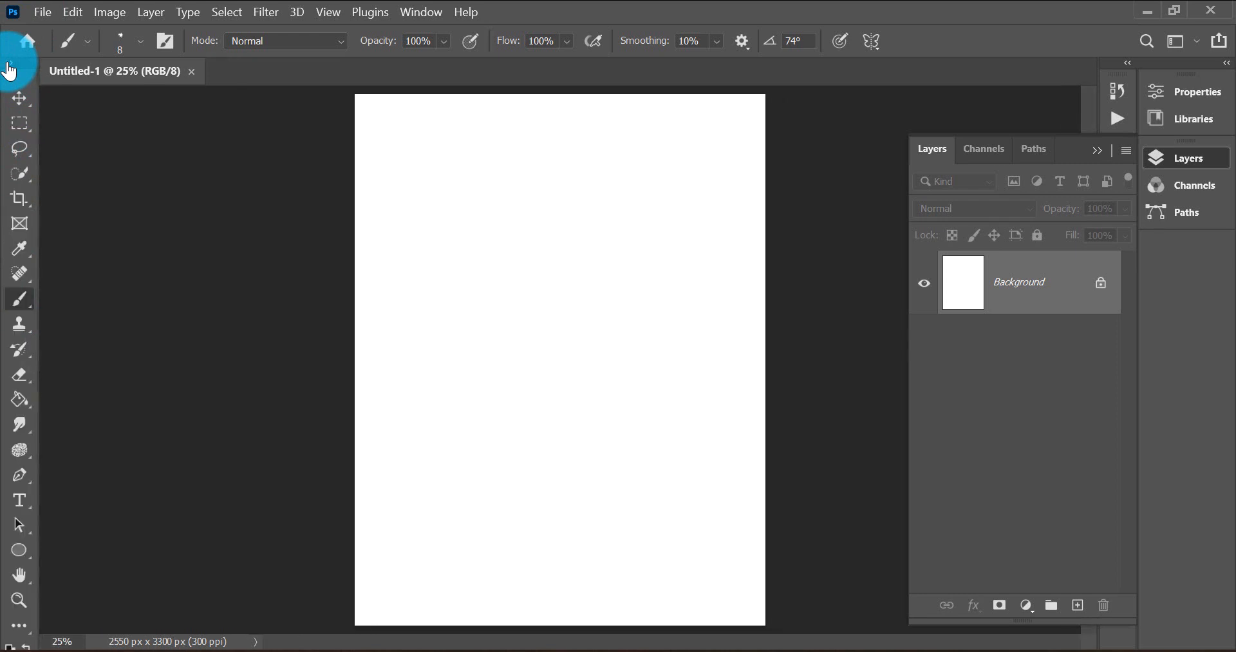
left_click(9, 65)
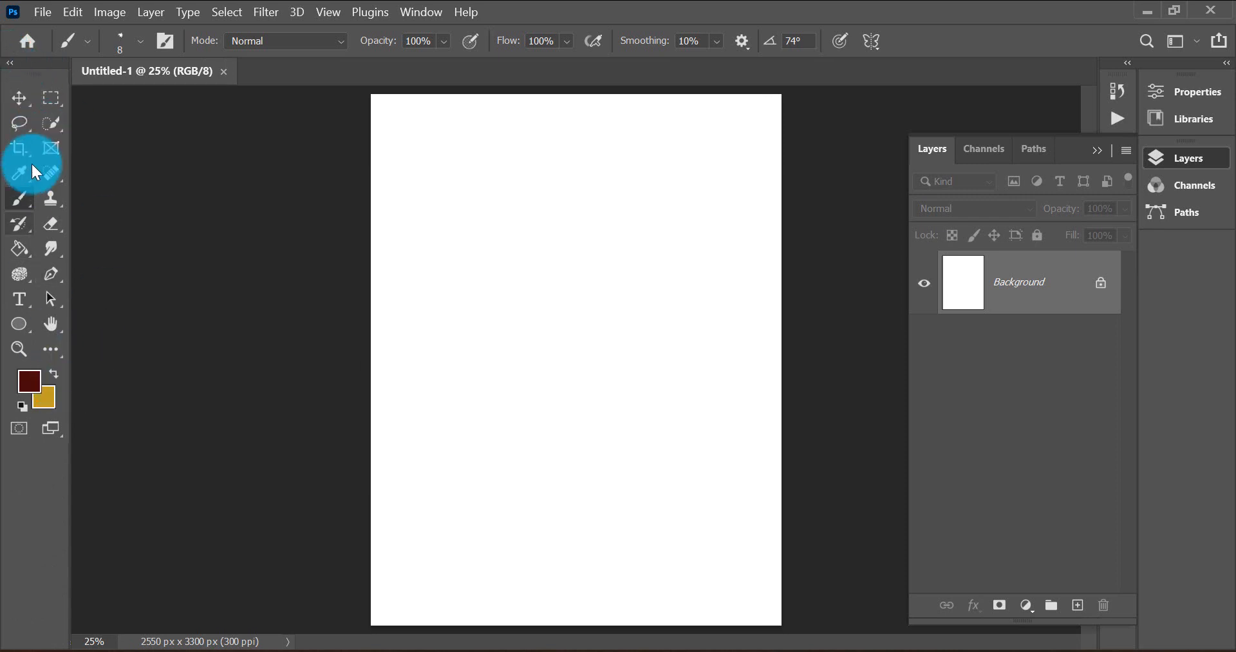
left_click(10, 63)
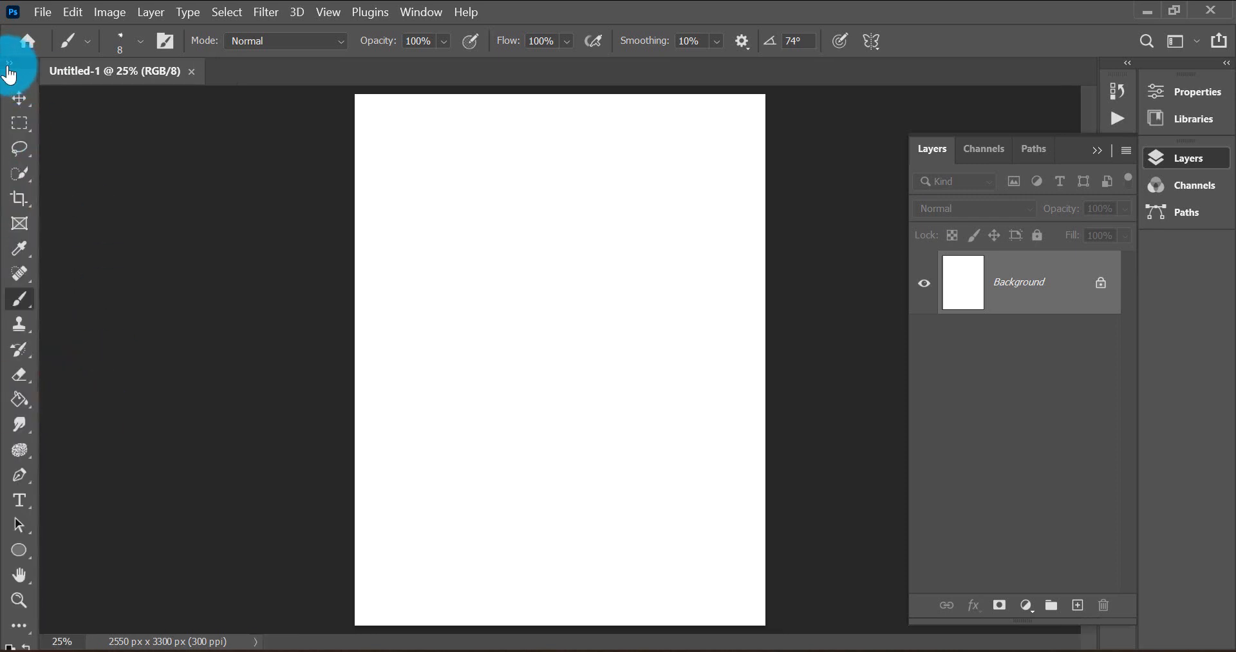
left_click(9, 64)
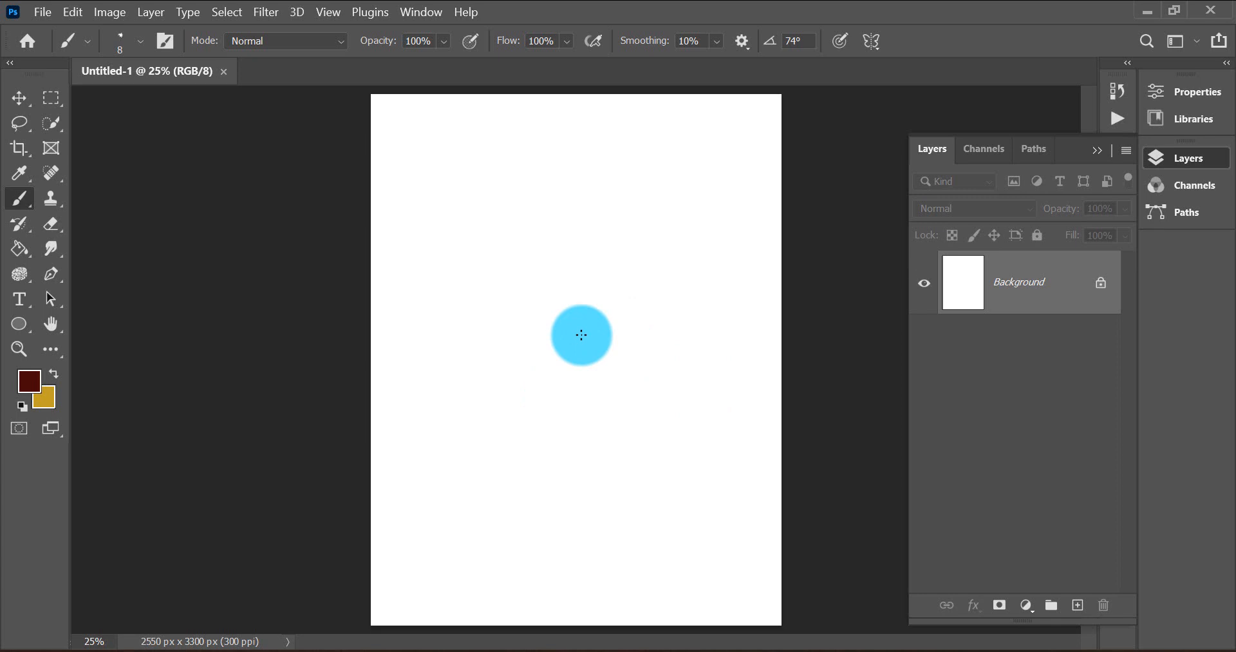
Bring the dreams 1 image from the Designs.Jpeg folder into Photoshop as its own document.
mouse_move(497, 650)
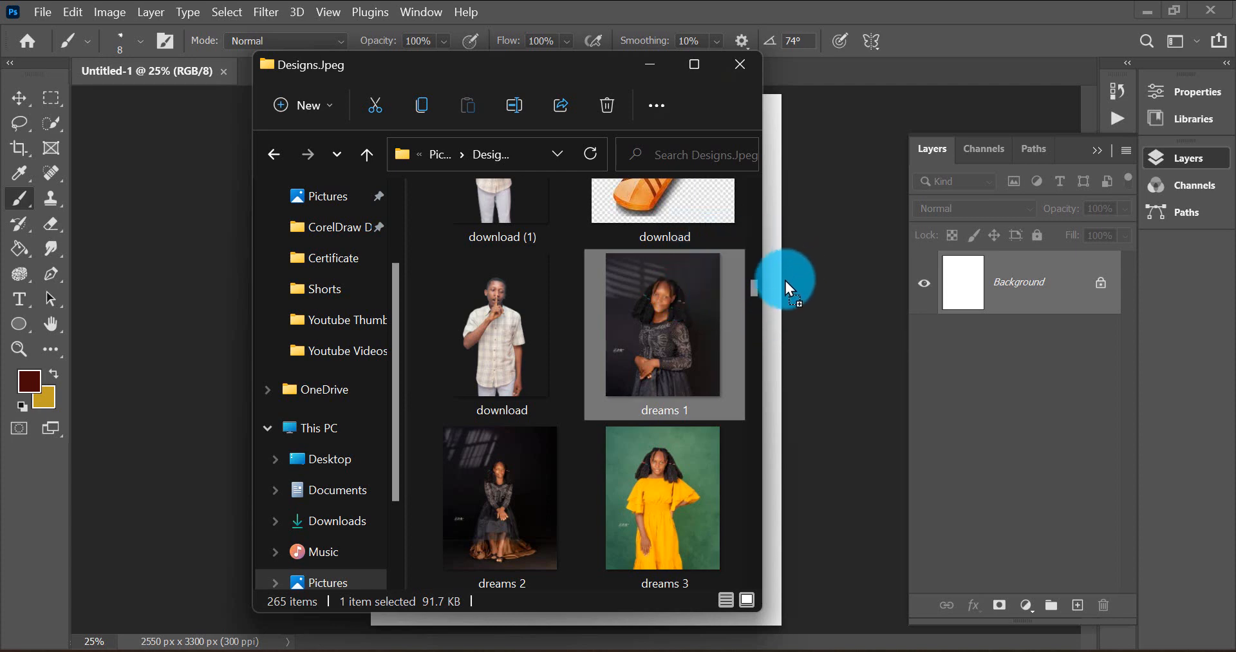
left_click_drag(785, 259, 802, 222)
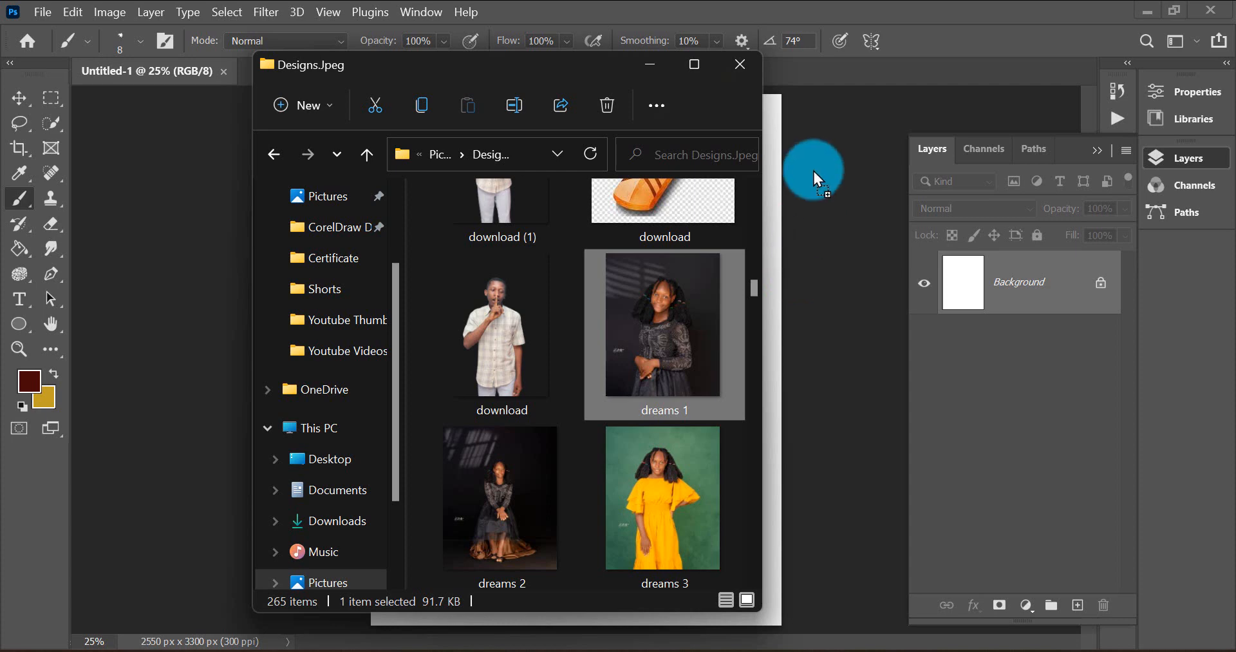
left_click_drag(824, 87, 820, 69)
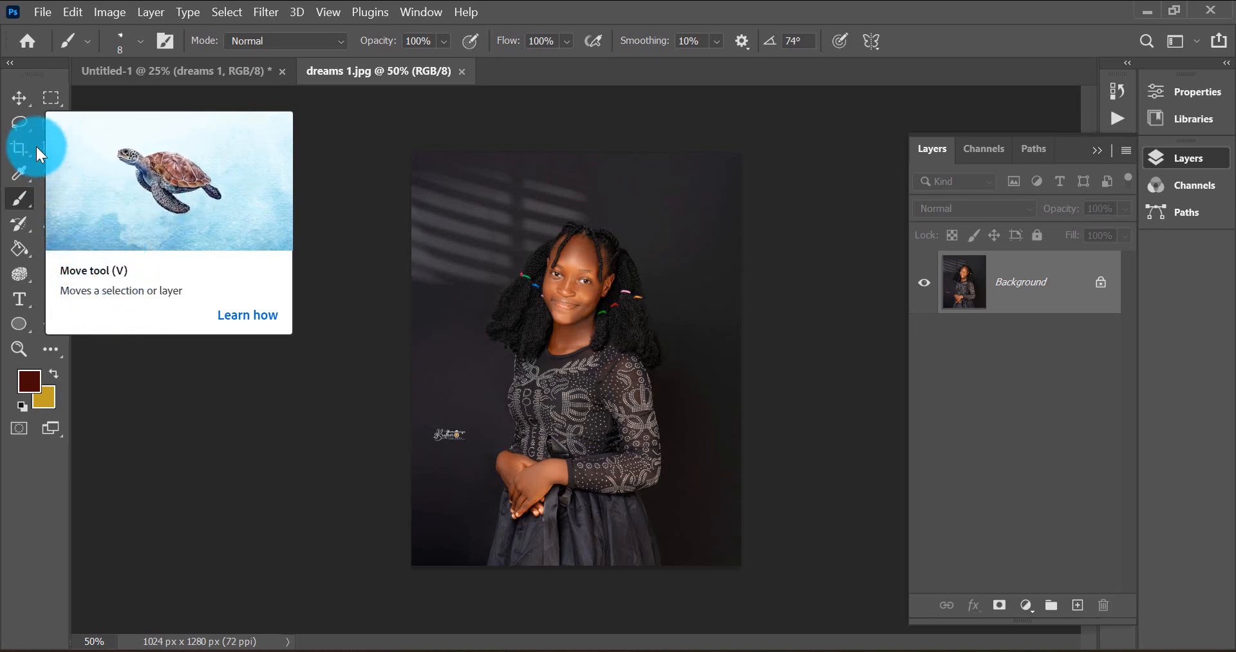
Try to reposition the locked Background photo with the Move tool, without converting it to a normal layer.
left_click(19, 100)
left_click(523, 289)
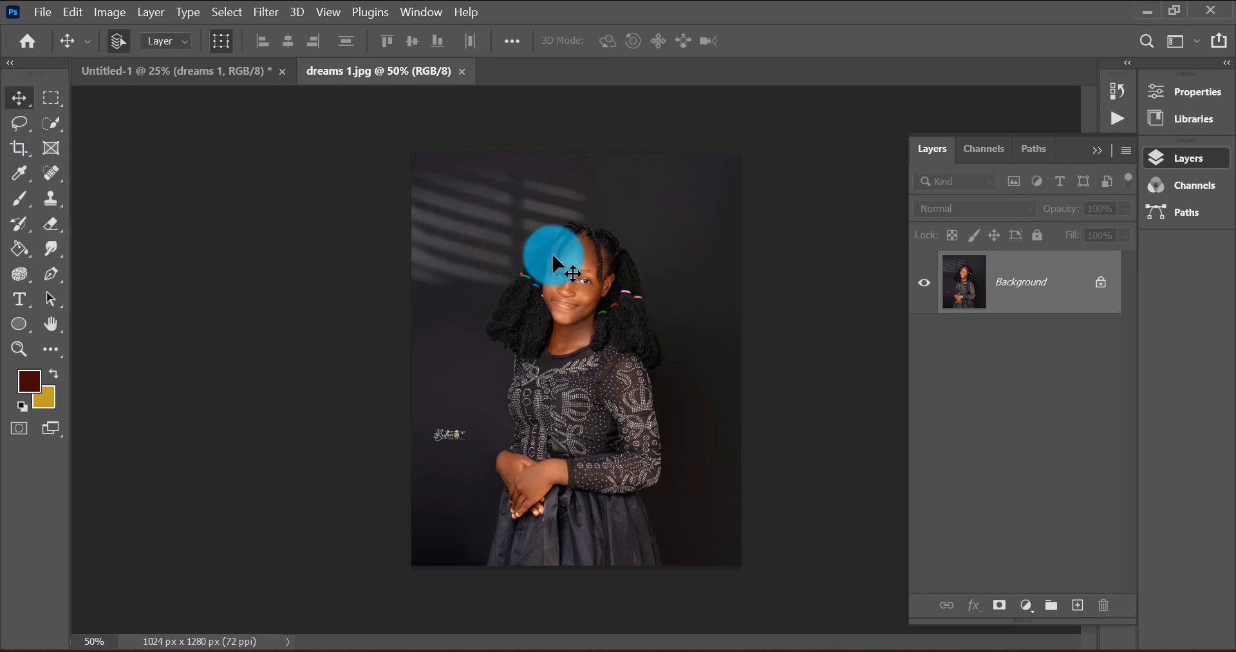
left_click_drag(573, 310, 610, 410)
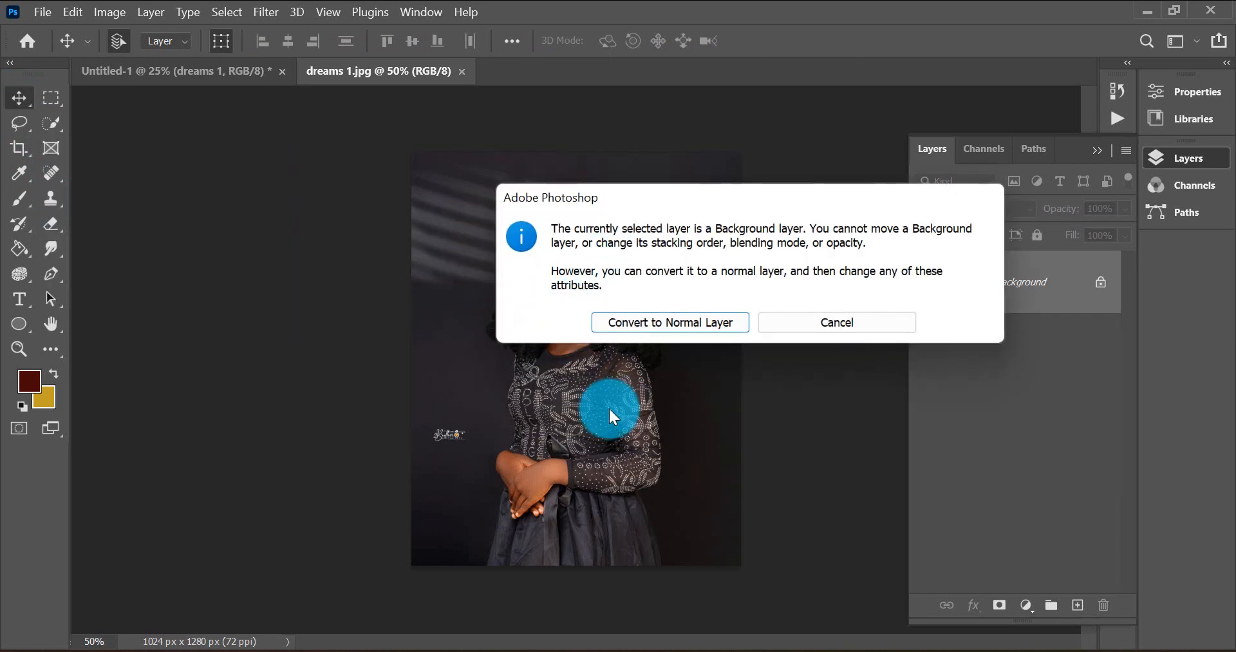
left_click(858, 320)
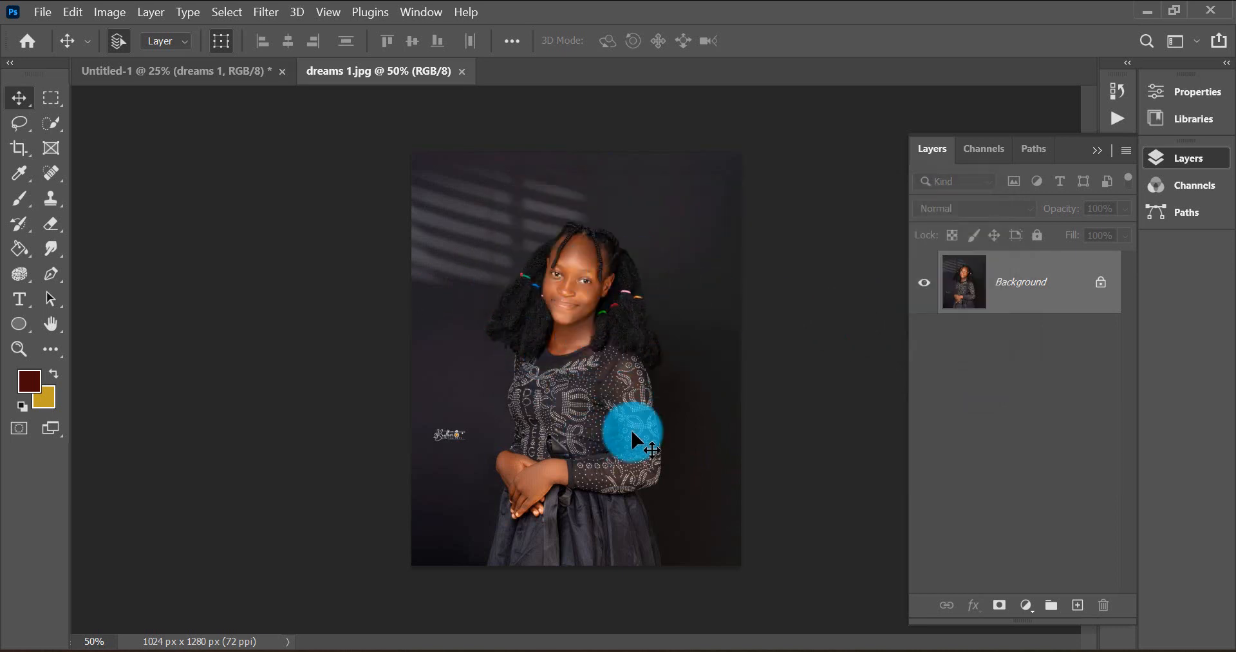
Unlock the Background layer, shift the photo down and to the right on the canvas, and undo both changes.
left_click(1101, 284)
left_click_drag(622, 269, 645, 369)
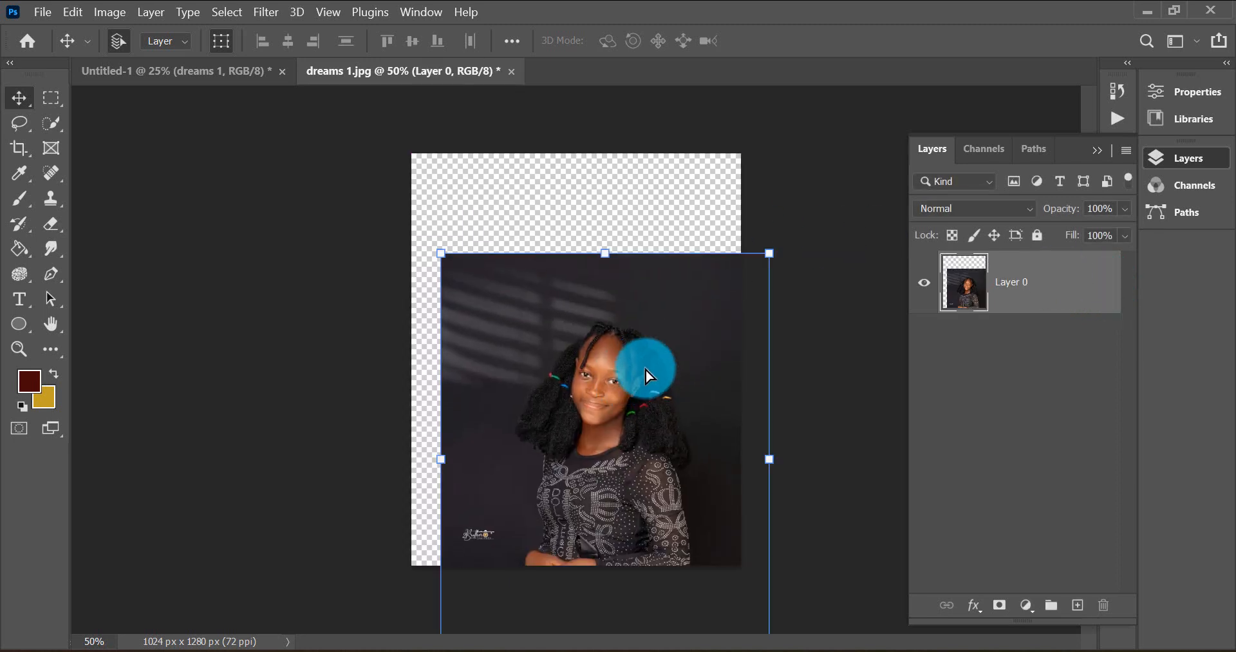
key("ctrl+z")
key("ctrl+z")
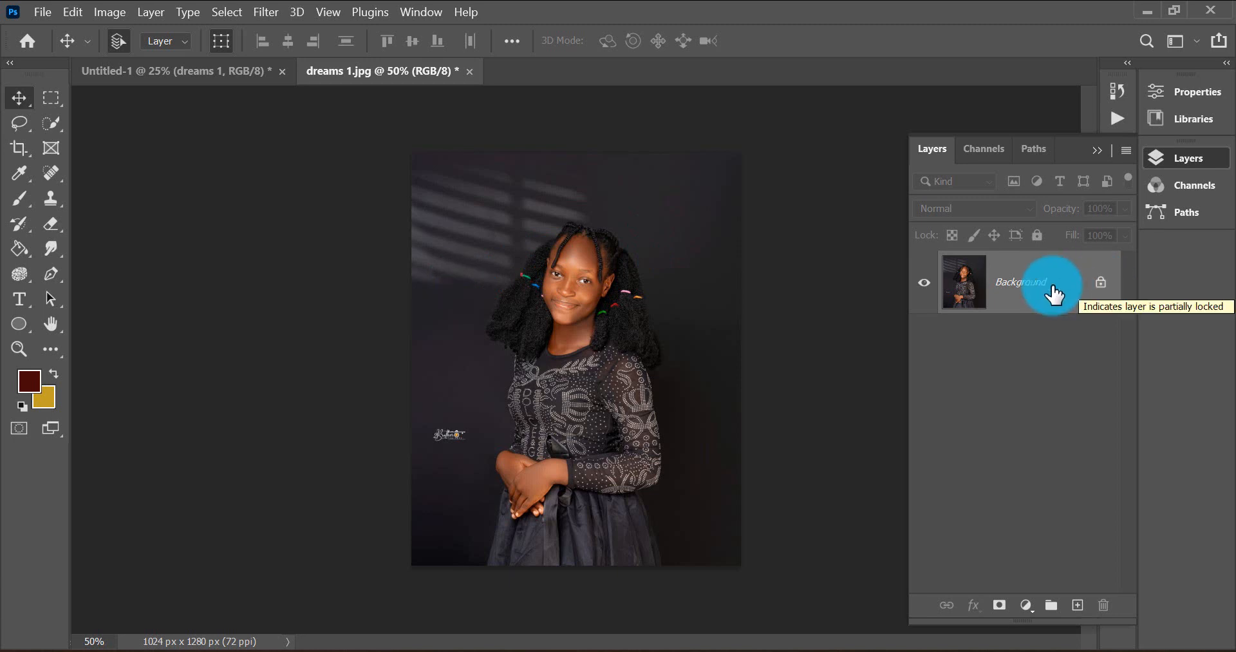
Unlock the photo's Background layer and draw a rectangular marquee selection around the entire image.
left_click(1102, 285)
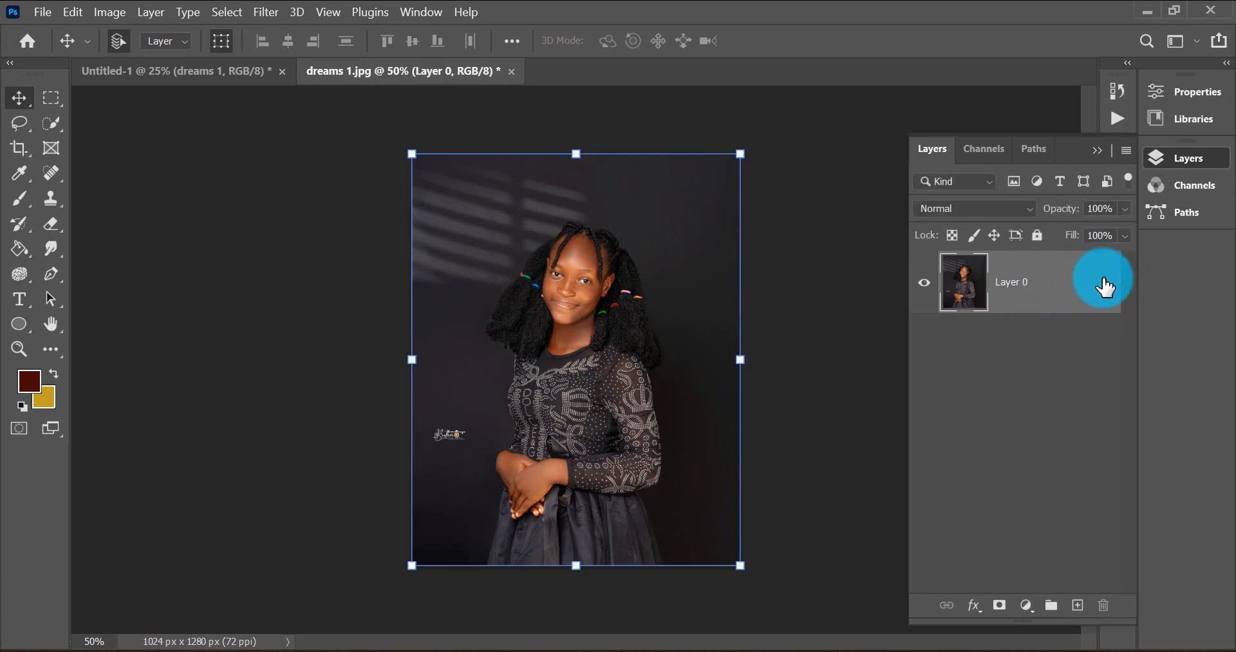
left_click(50, 97)
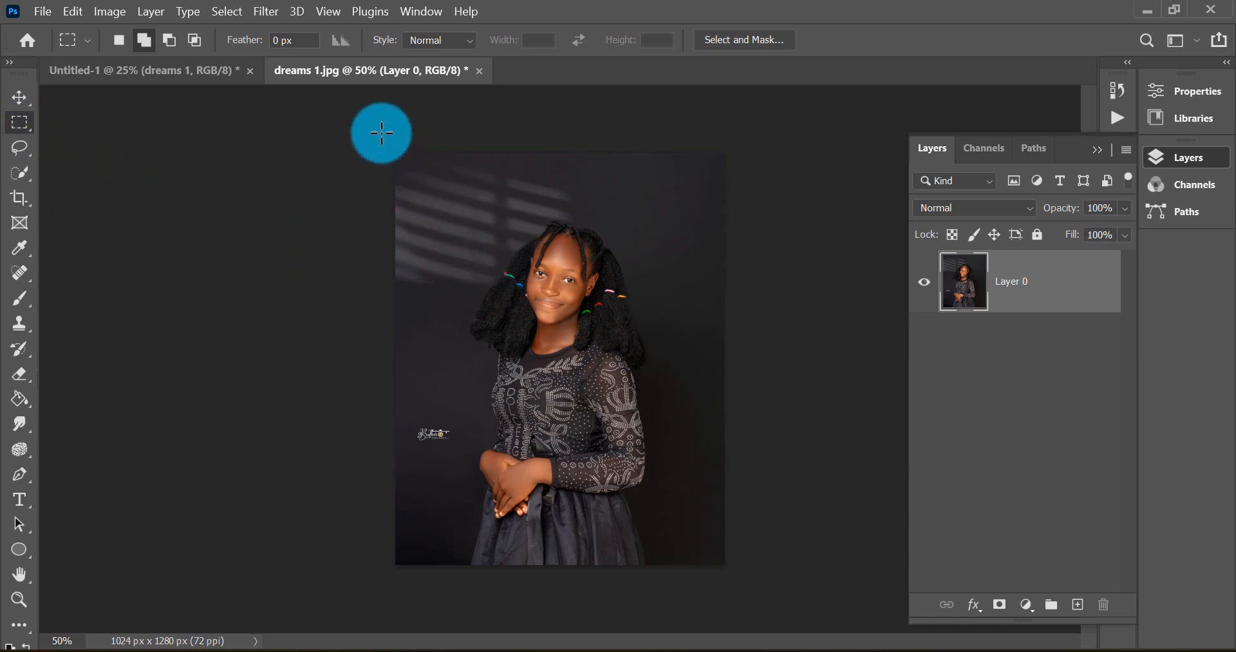
left_click_drag(382, 133, 741, 580)
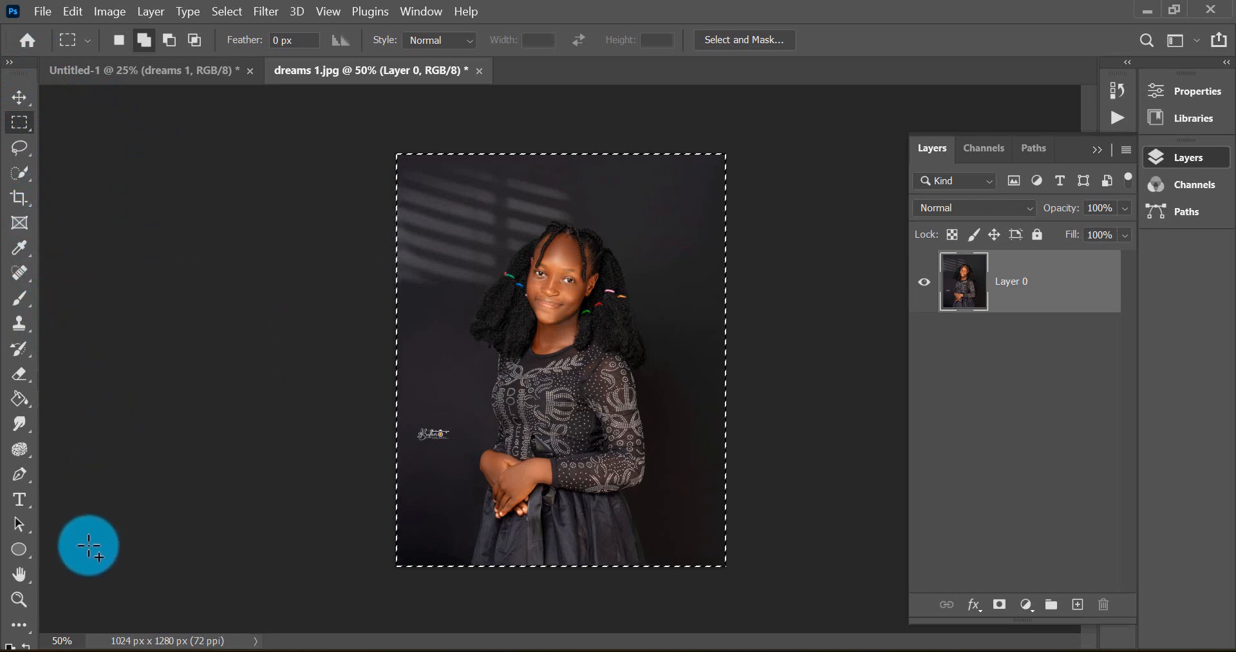
right_click(29, 130)
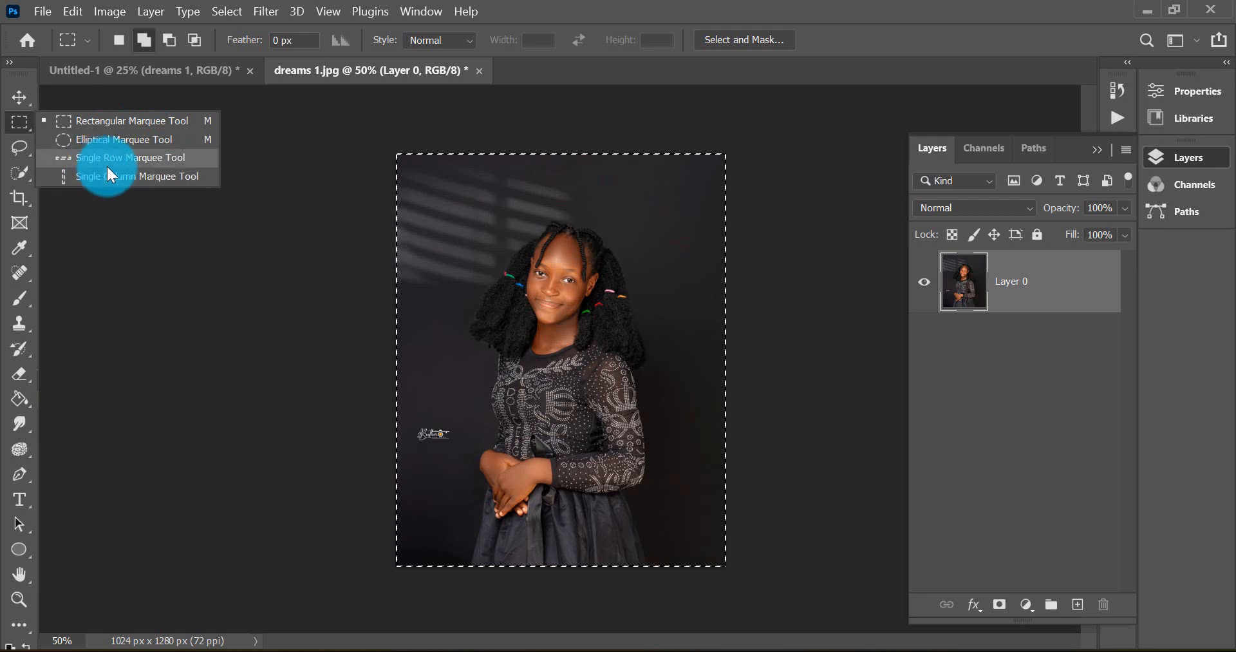
Outline the girl loosely with the Lasso tool and copy the selected area to a new layer.
left_click(11, 147)
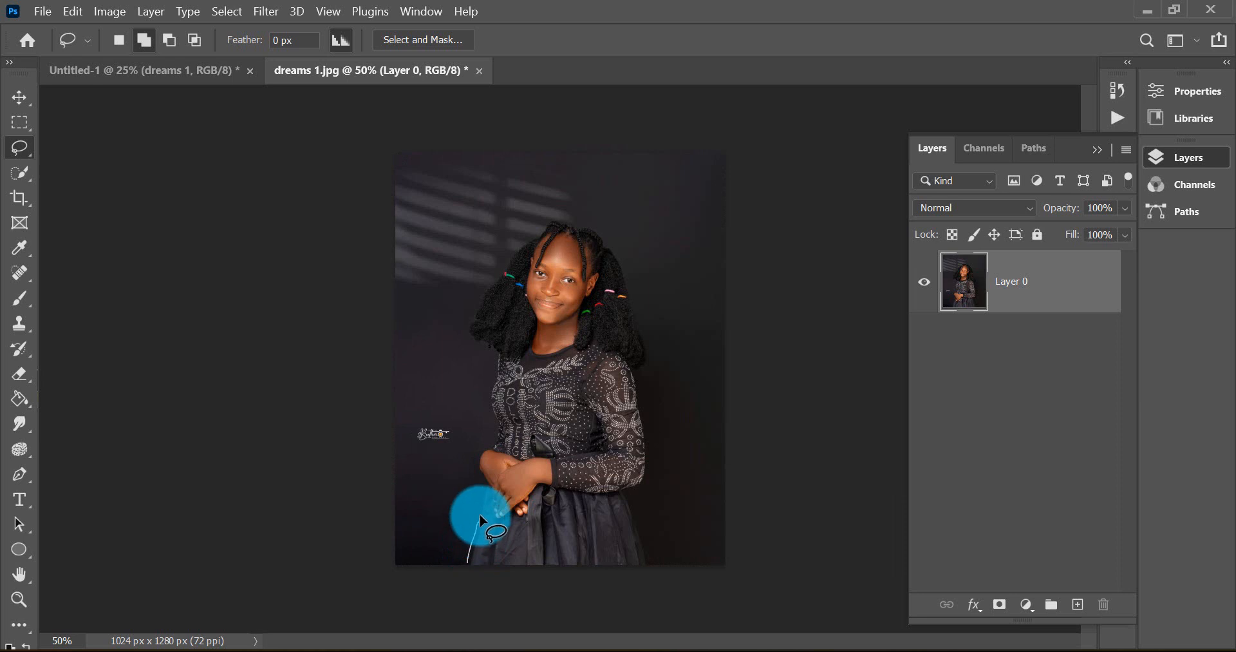
left_click_drag(474, 236, 635, 147)
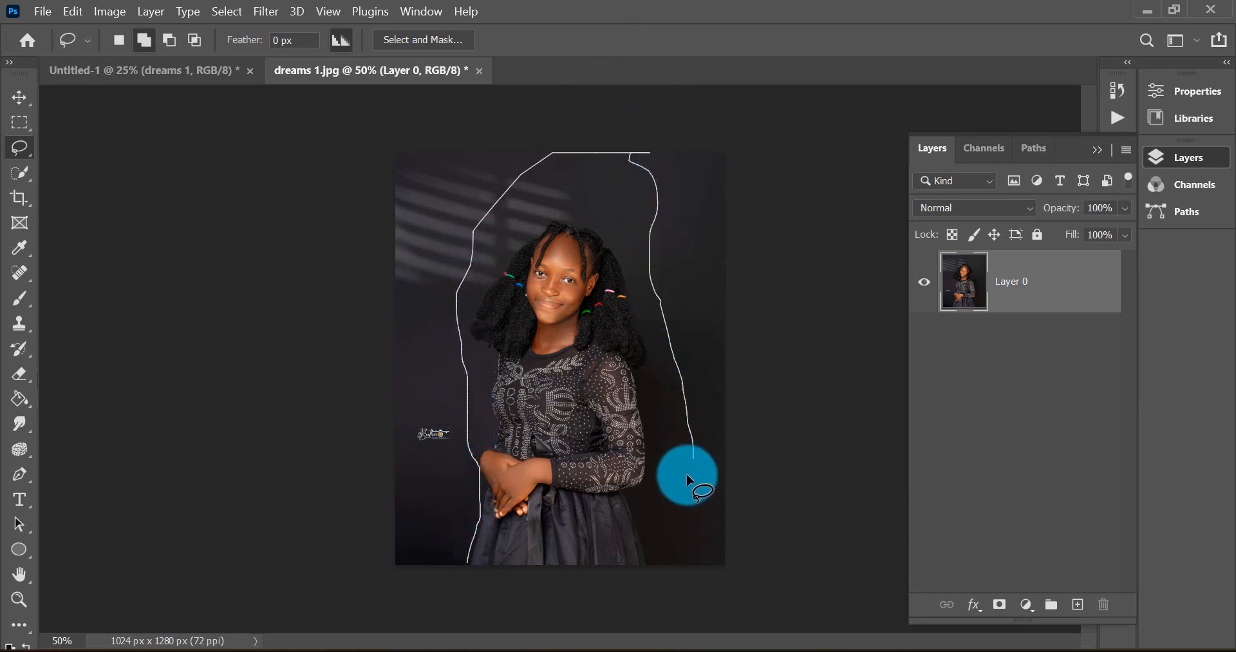
mouse_move(660, 556)
left_mouse_down()
mouse_move(647, 608)
mouse_move(550, 583)
left_mouse_up()
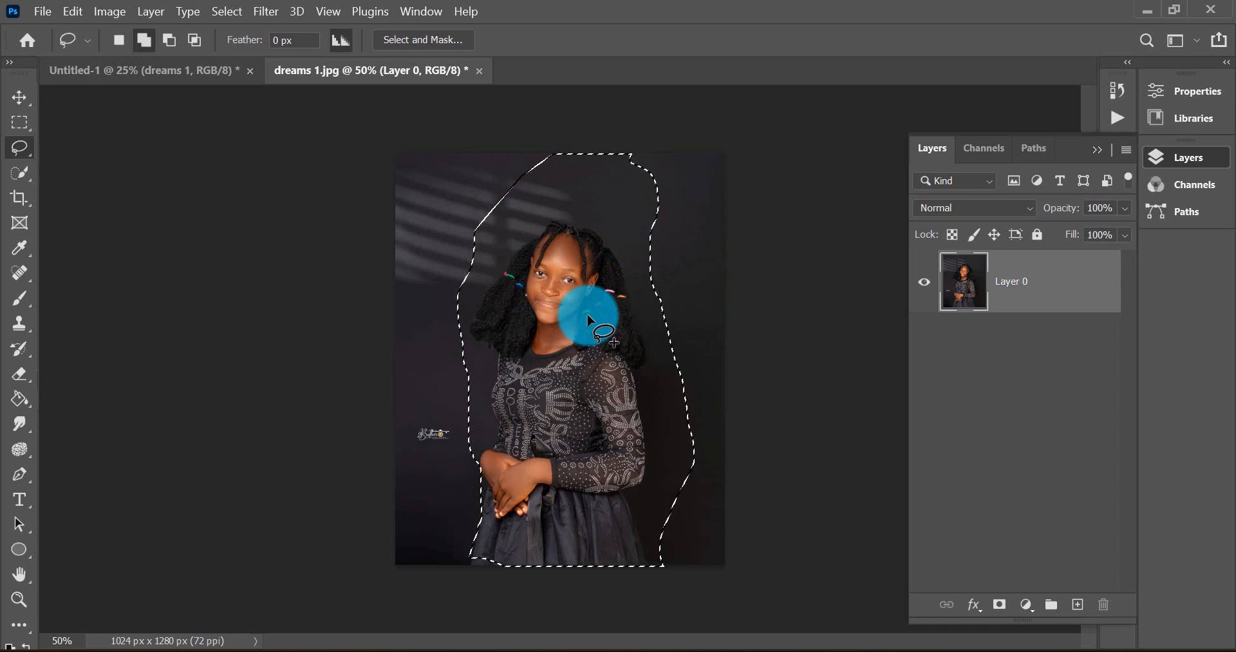
key("ctrl+j")
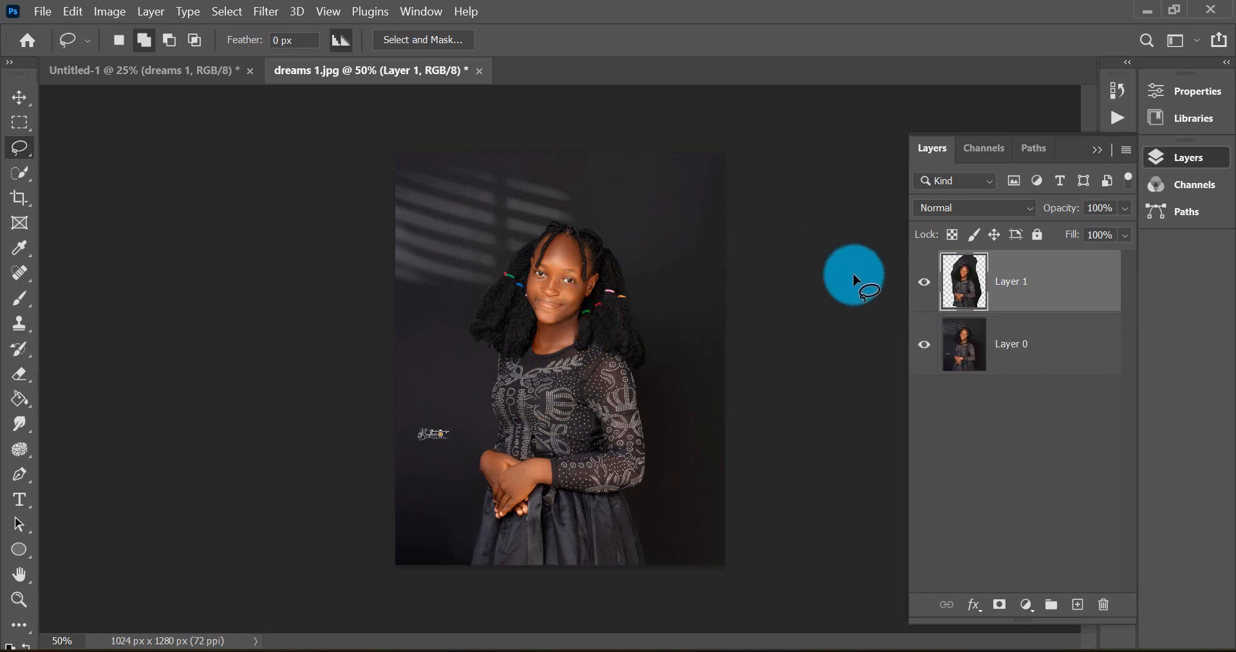
Hide and show the original photo layer to check the cutout, undo the layer copy, and clear the lasso selection.
left_click(925, 345)
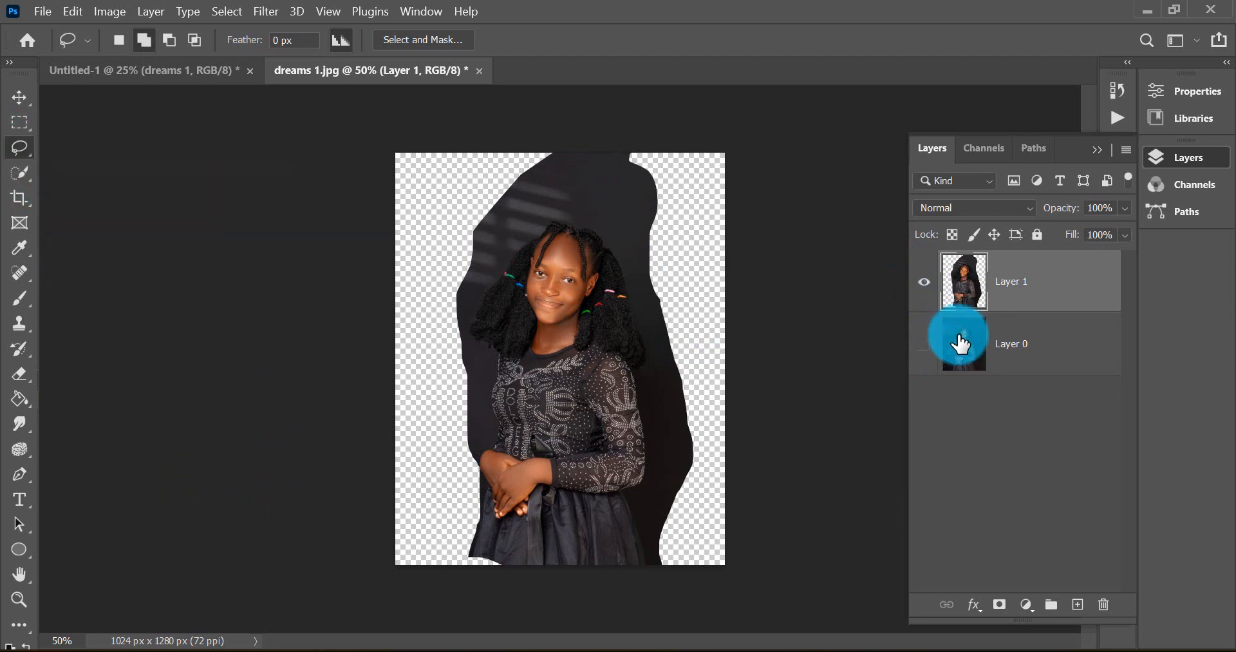
left_click(926, 345)
key("ctrl+z")
key("ctrl+z")
key("ctrl+z")
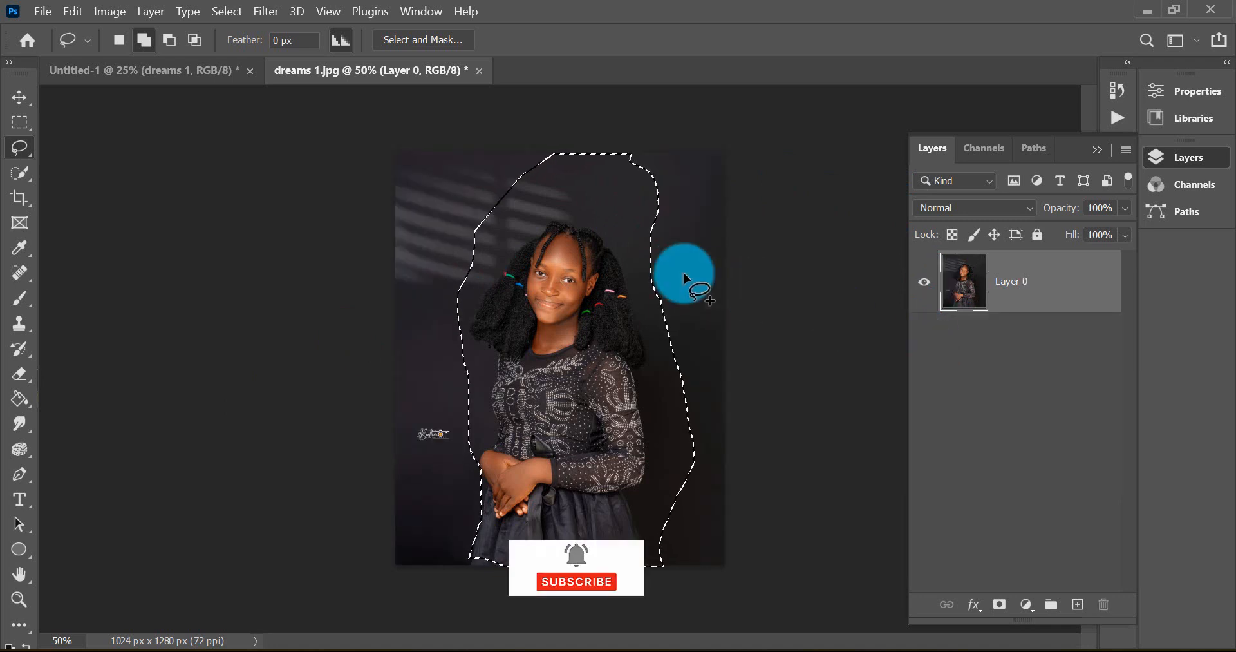
key("ctrl+d")
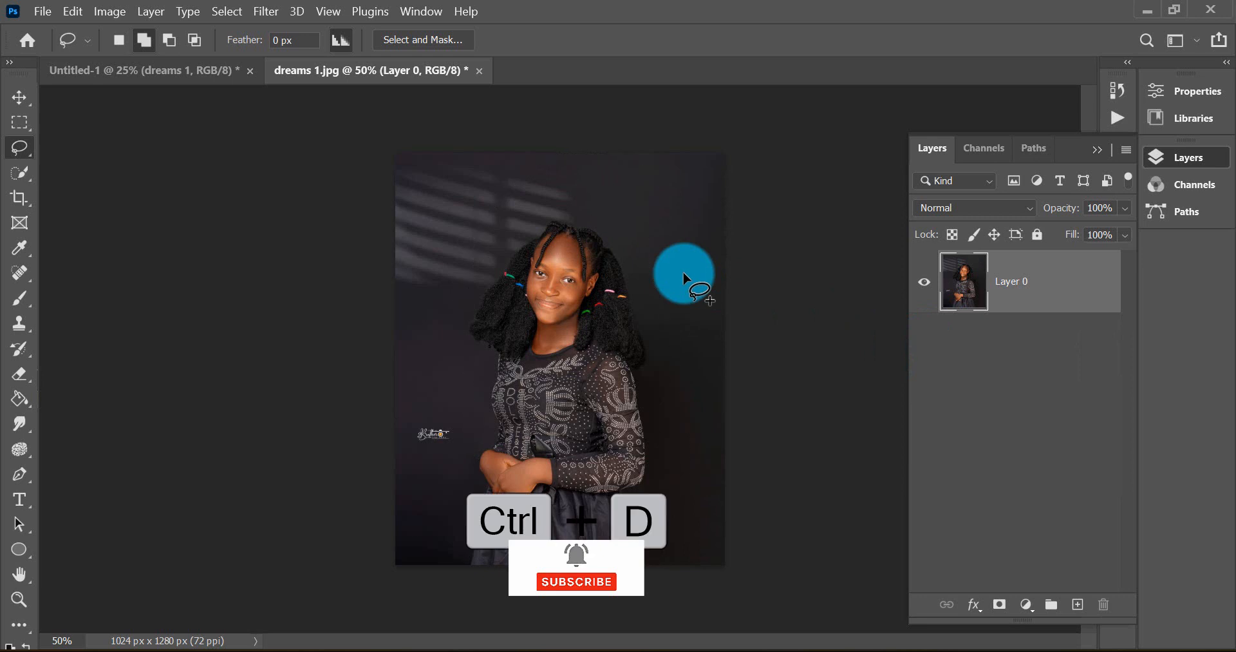
Copy the girl to a new layer using Select Subject and check the cutout by hiding and reshowing the original photo layer.
left_click(16, 168)
mouse_move(581, 485)
left_mouse_down()
mouse_move(593, 463)
mouse_move(572, 432)
mouse_move(576, 406)
mouse_move(605, 387)
left_mouse_up()
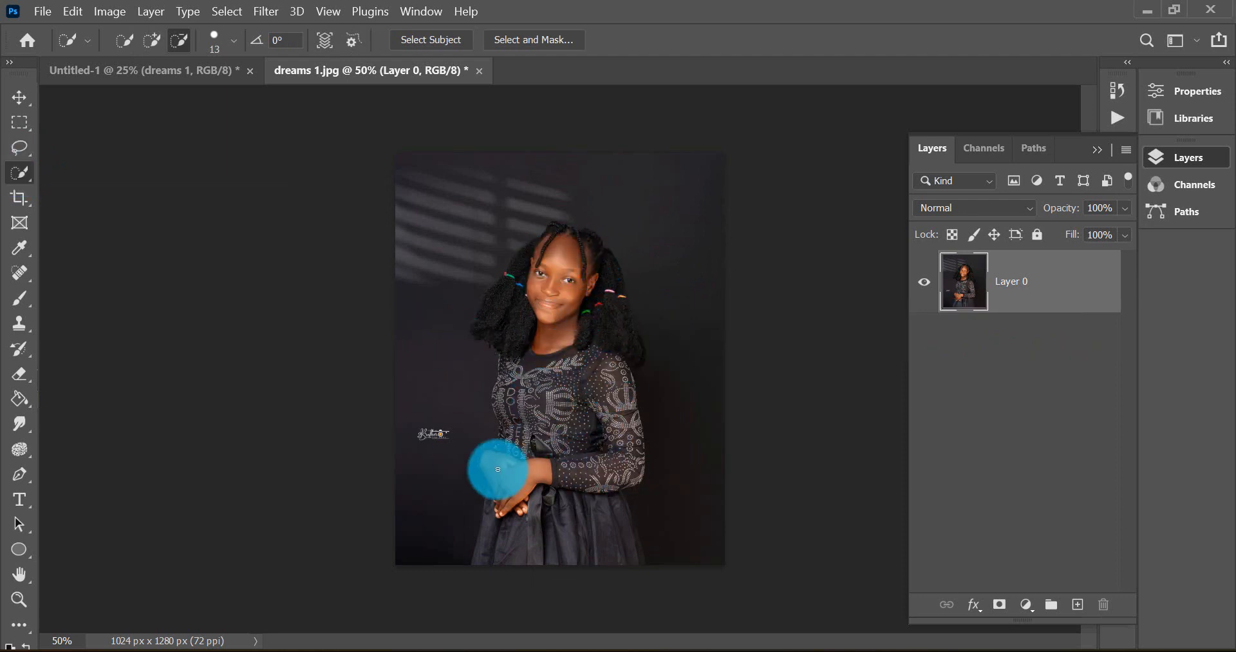
left_click(431, 40)
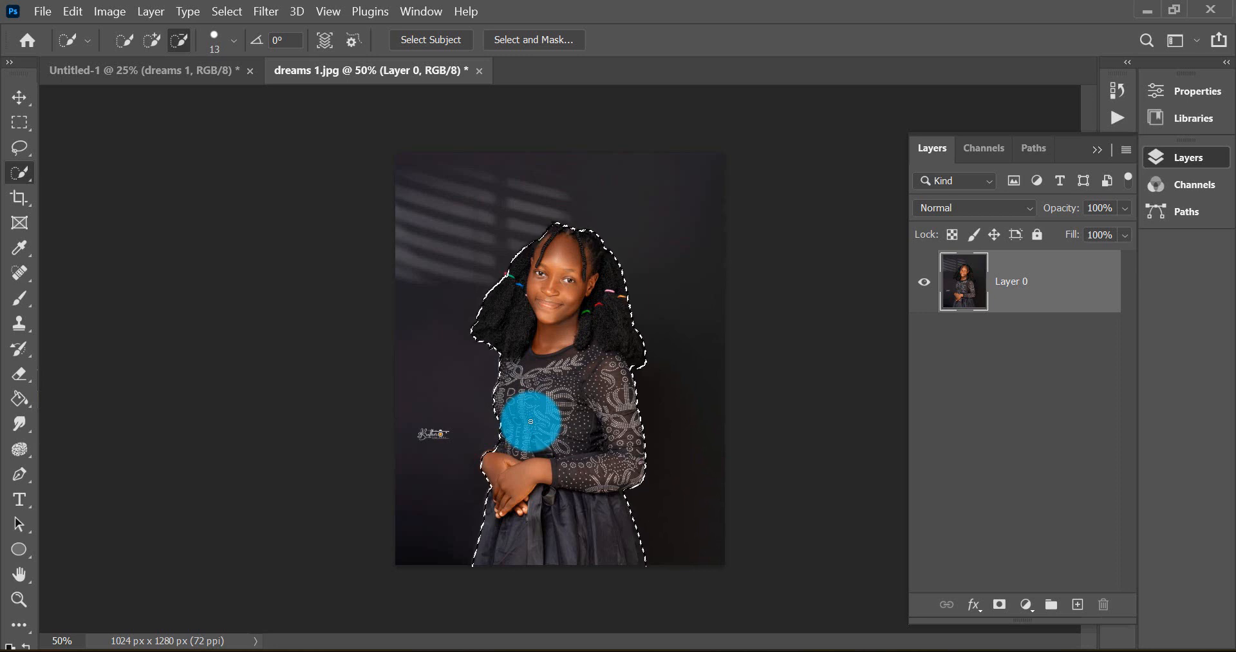
key("ctrl+j")
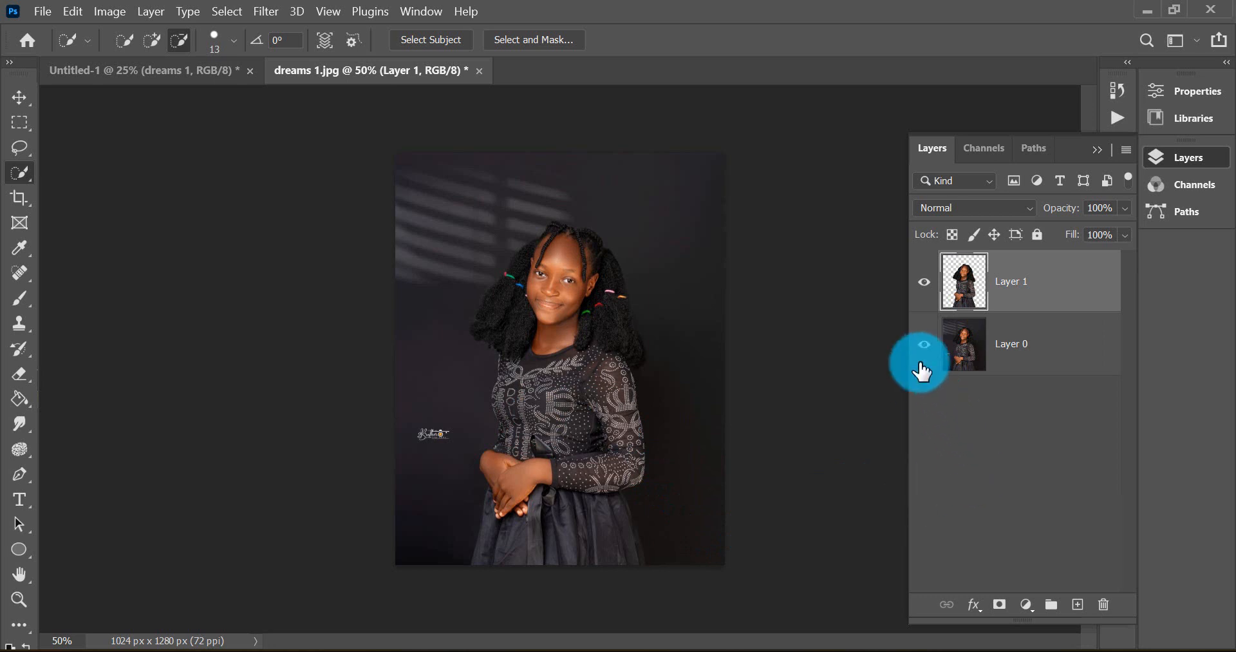
left_click(922, 350)
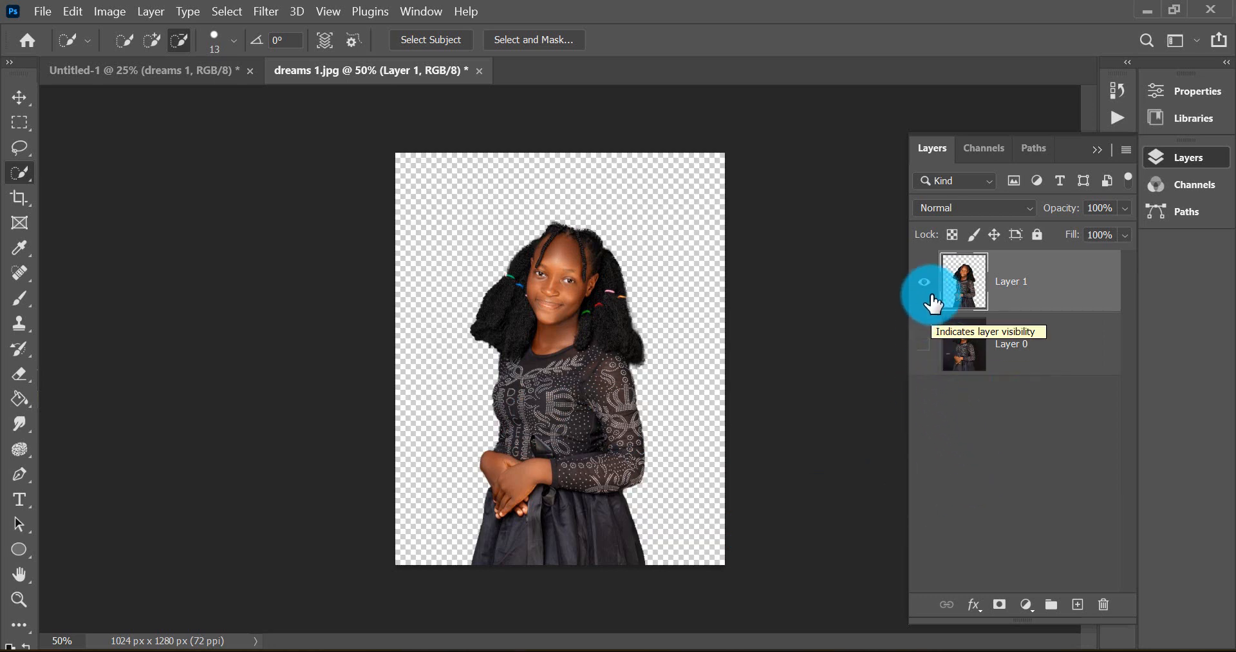
left_click(922, 340)
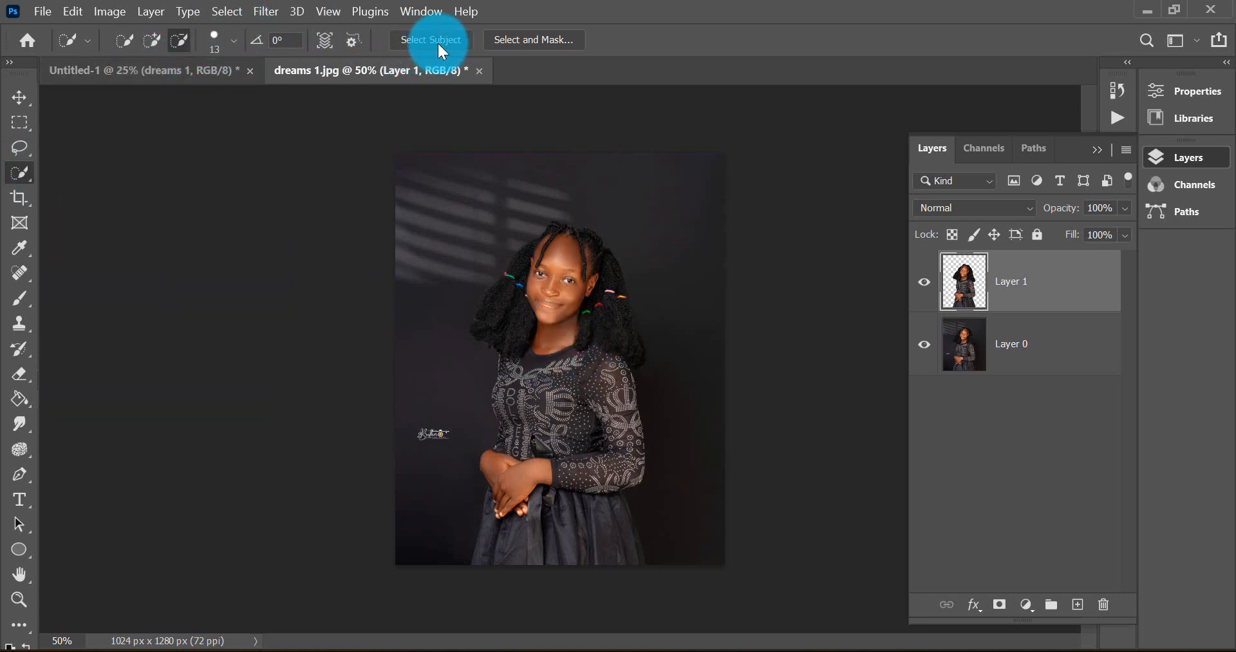
Brush a selection over the whole girl with a 60 px additive Quick Selection brush, and subtract areas across her face and torso.
left_click(155, 41)
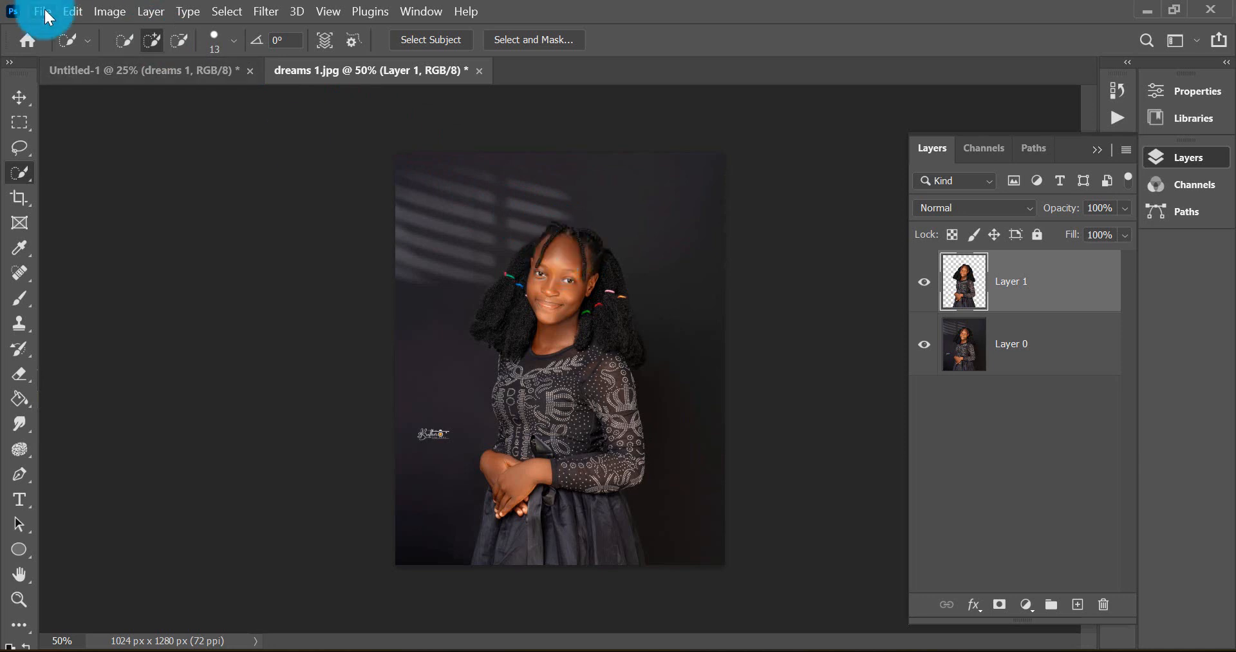
left_click(234, 40)
left_click_drag(135, 94, 199, 94)
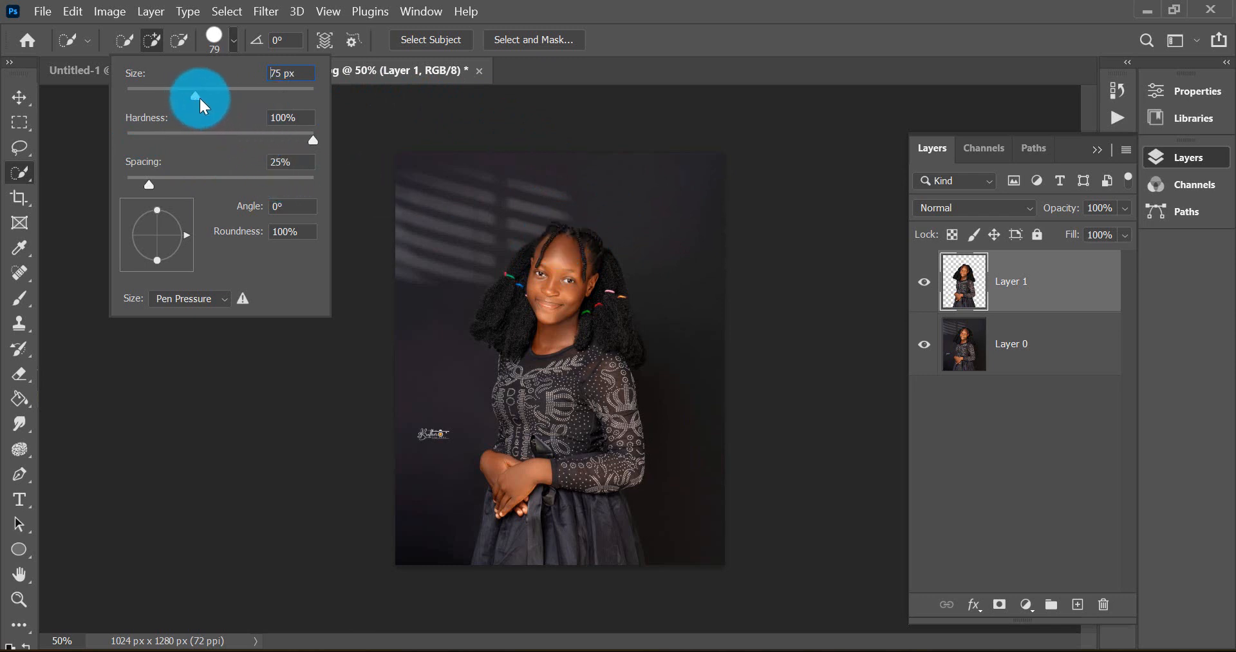
left_click_drag(199, 96, 182, 97)
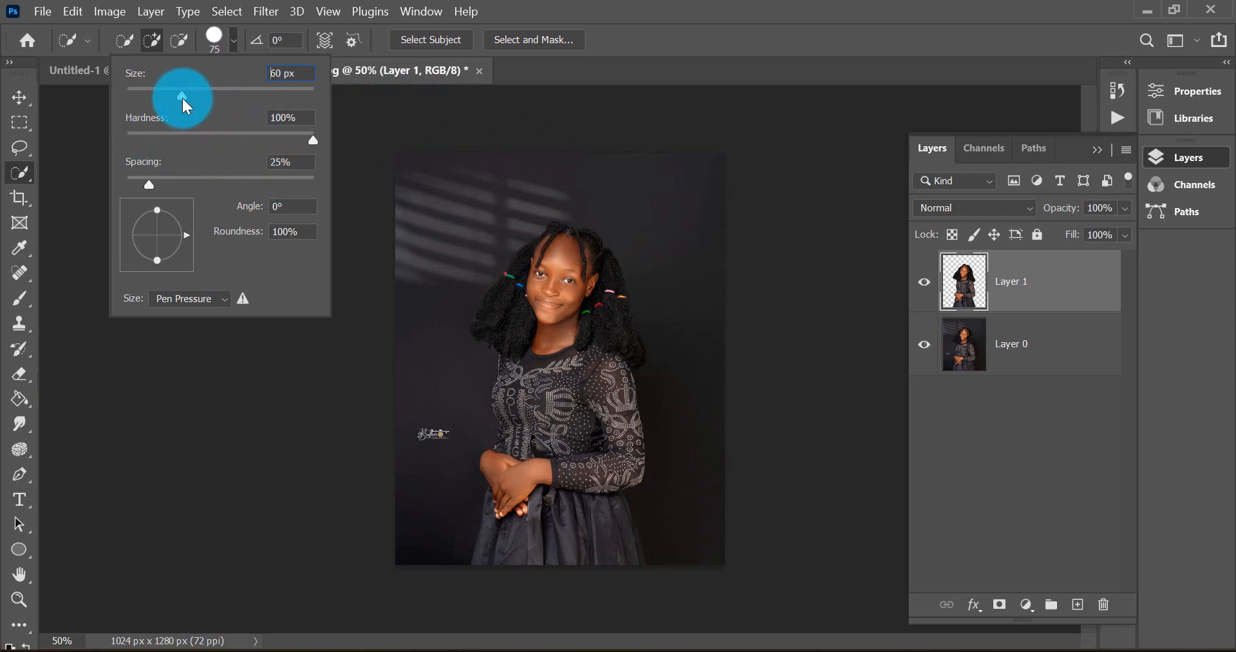
left_click(557, 236)
left_click(557, 235)
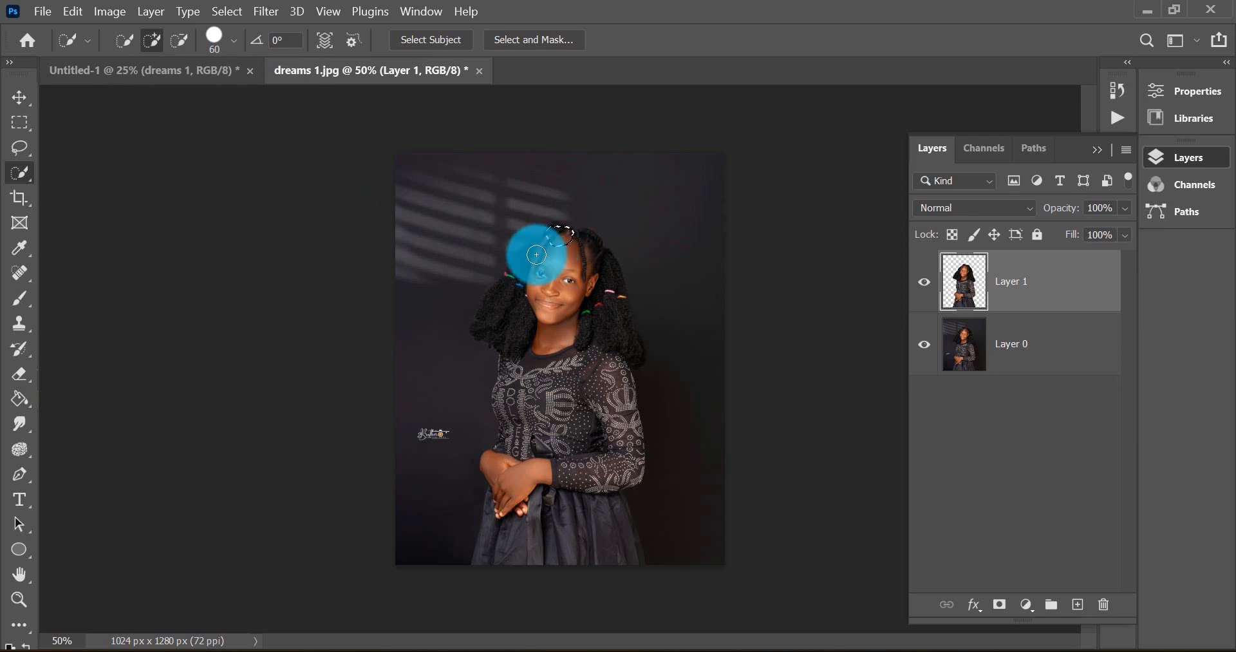
mouse_move(537, 255)
left_mouse_down()
mouse_move(517, 312)
mouse_move(511, 300)
mouse_move(552, 318)
mouse_move(585, 314)
mouse_move(590, 414)
mouse_move(573, 478)
mouse_move(550, 475)
mouse_move(554, 524)
left_mouse_up()
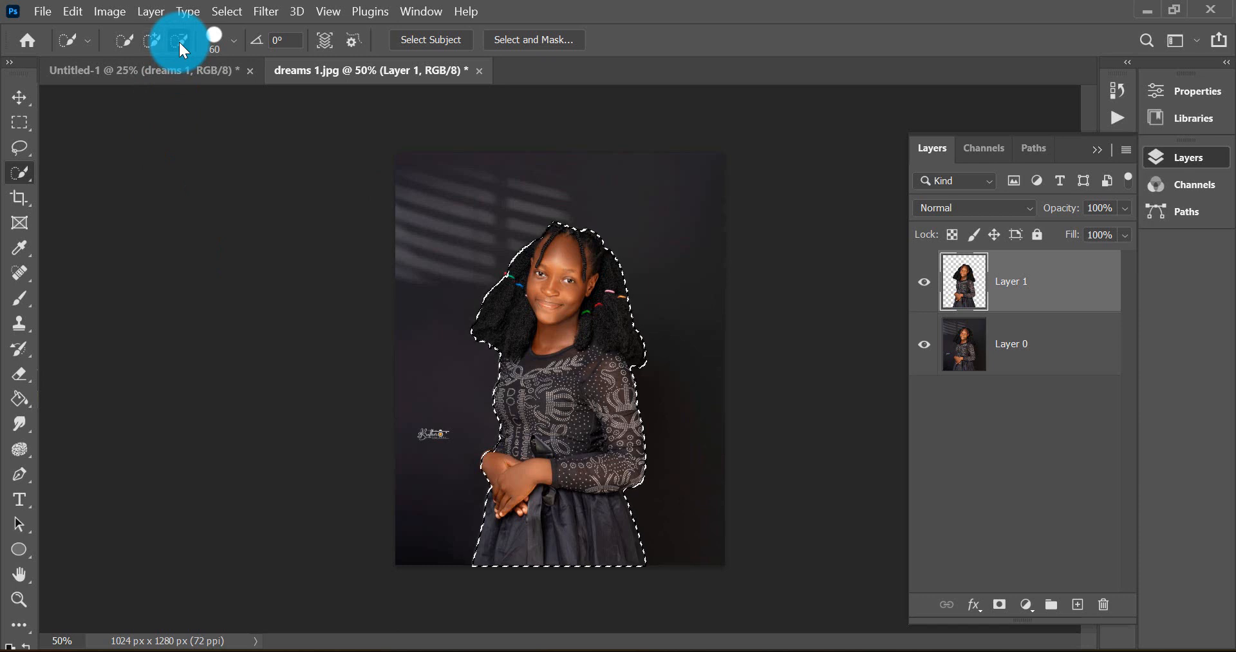
mouse_move(555, 279)
left_mouse_down()
mouse_move(538, 247)
mouse_move(562, 242)
mouse_move(539, 239)
mouse_move(508, 266)
mouse_move(597, 256)
mouse_move(561, 281)
mouse_move(459, 105)
mouse_move(567, 282)
mouse_move(552, 286)
mouse_move(565, 270)
mouse_move(583, 293)
mouse_move(595, 355)
mouse_move(573, 431)
left_mouse_up()
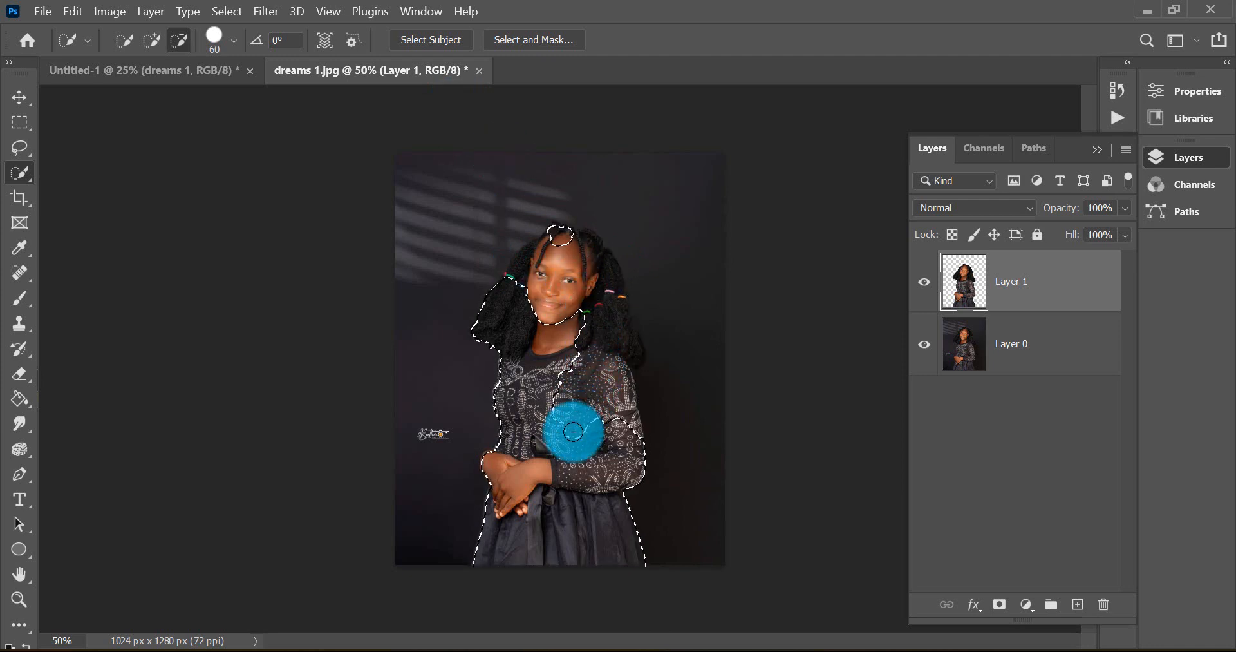
Try a 2:3 landscape crop around the girl's head and shoulders, and reset the crop frame to the full image.
left_click(13, 192)
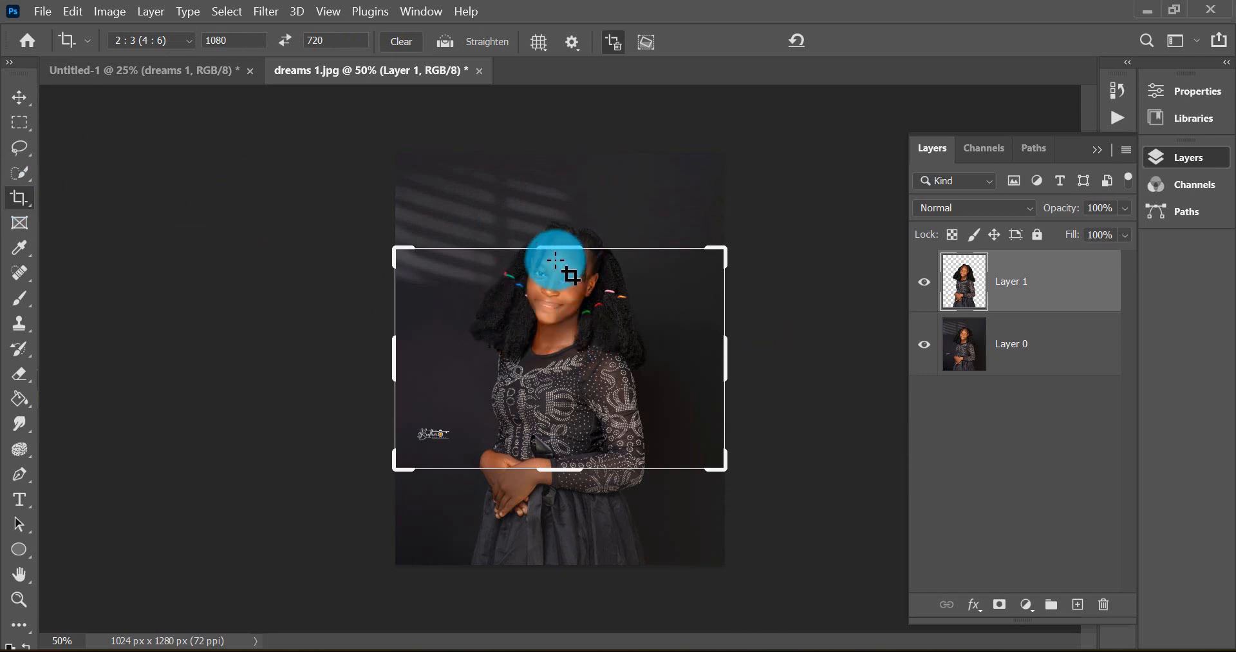
left_click_drag(556, 252, 566, 206)
left_click_drag(566, 513, 622, 482)
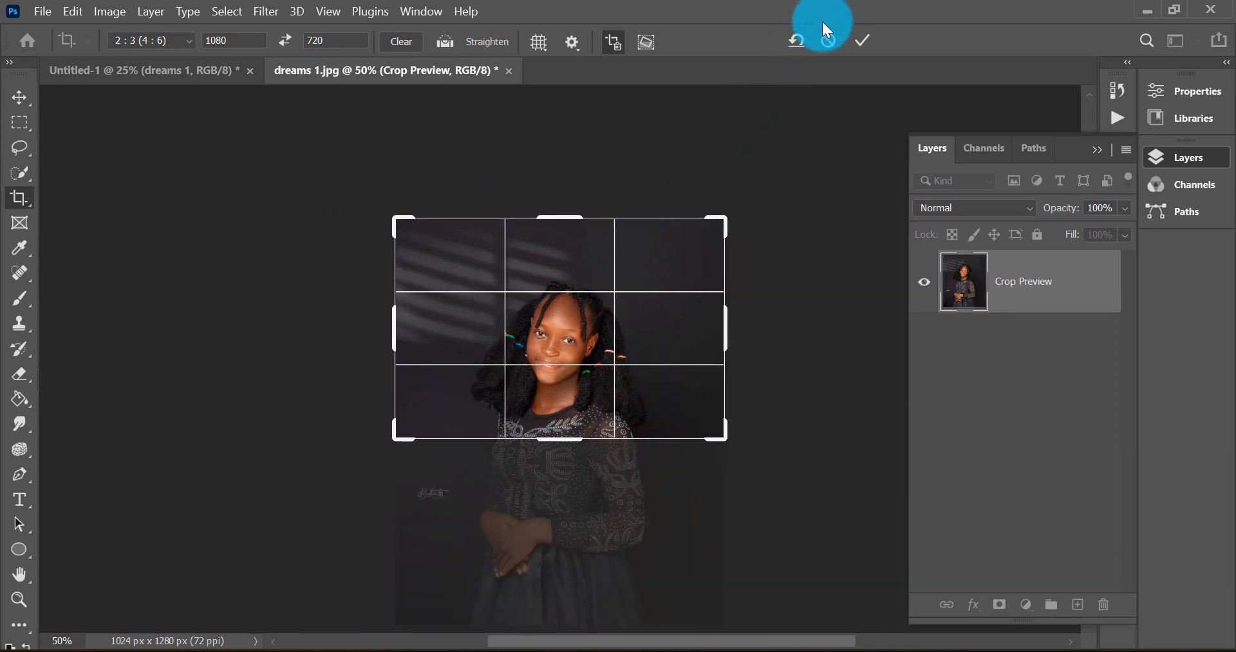
left_click(802, 39)
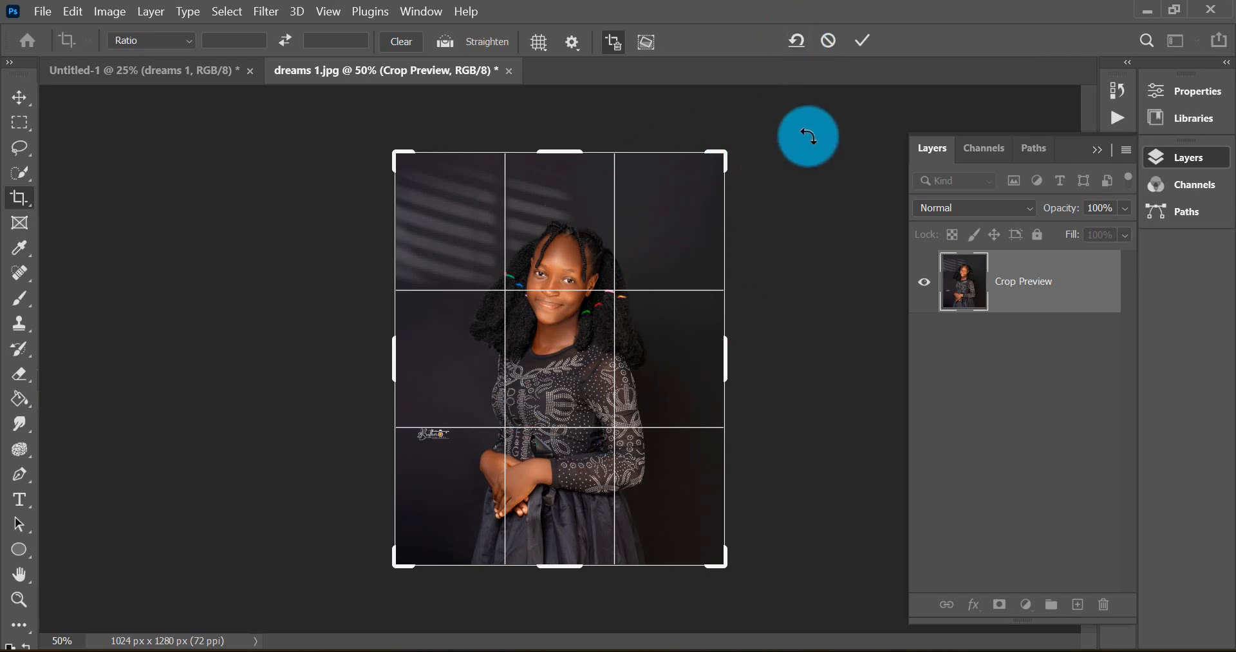
left_click(860, 43)
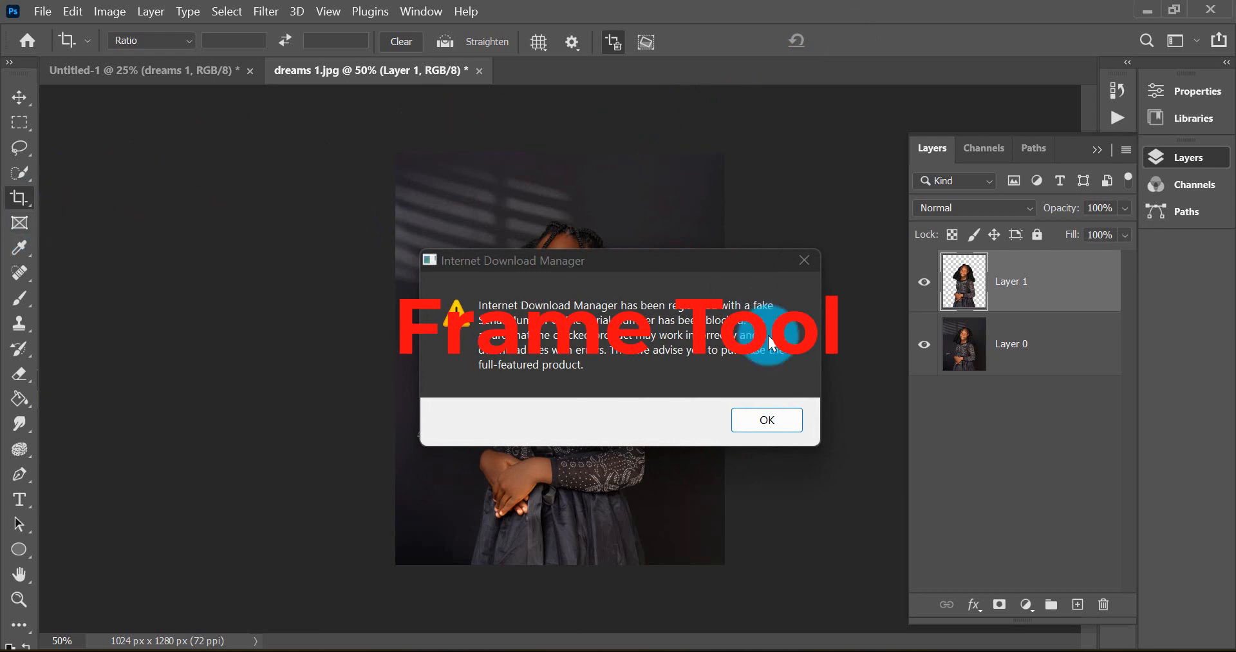
Dismiss the Internet Download Manager alert and enclose the girl's cutout in a rectangular frame from above her head to her hands.
left_click(767, 420)
left_click(14, 226)
left_click_drag(428, 179, 675, 495)
left_click(1029, 290)
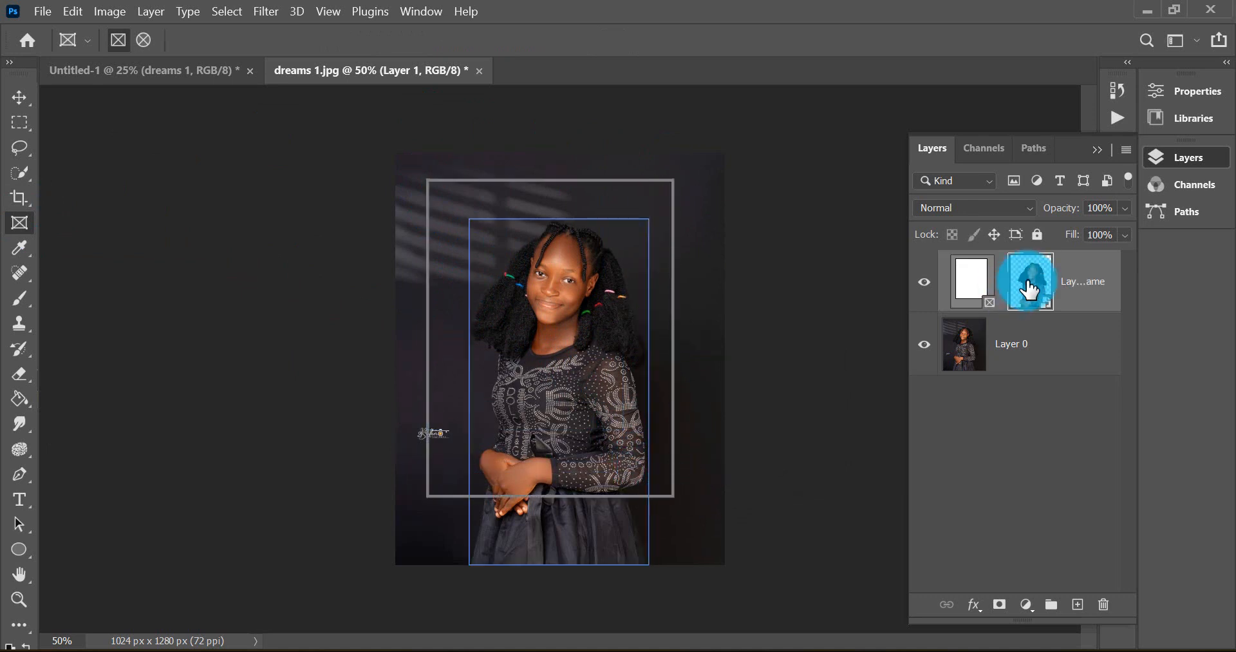
left_click_drag(1029, 289, 630, 283)
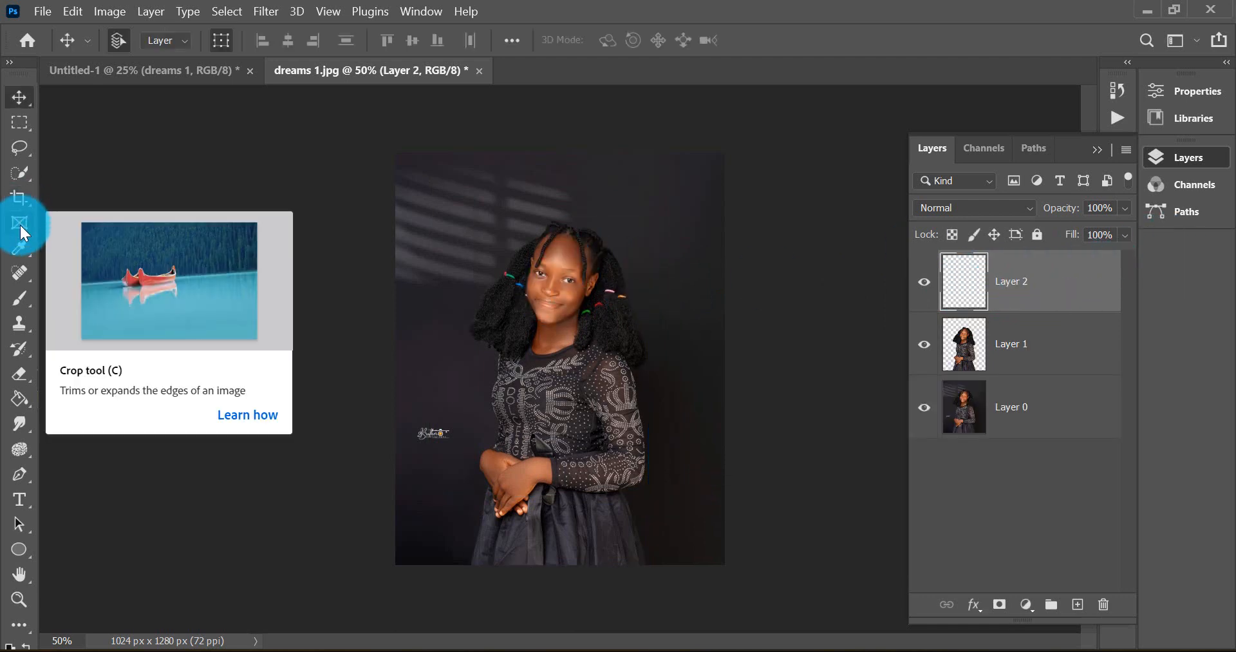
Put the girl's cutout in a tall rectangular frame, open the frame's contents, and undo the framing back in dreams 1.jpg.
left_click(20, 224)
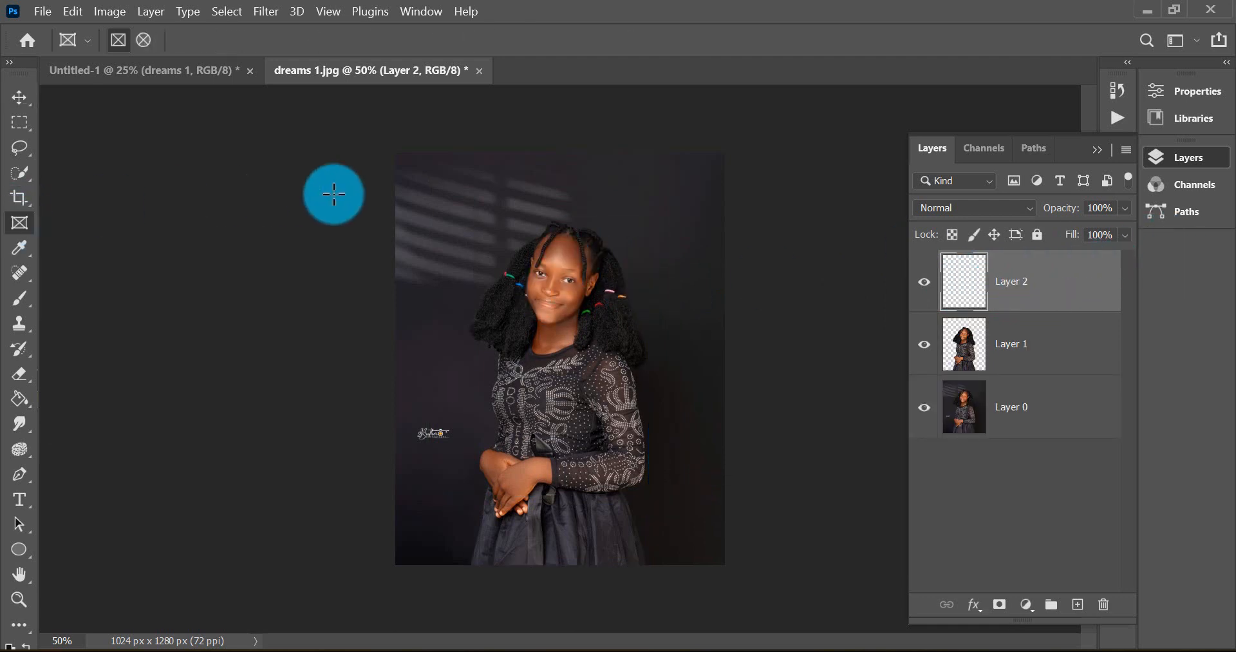
left_click_drag(460, 198, 660, 544)
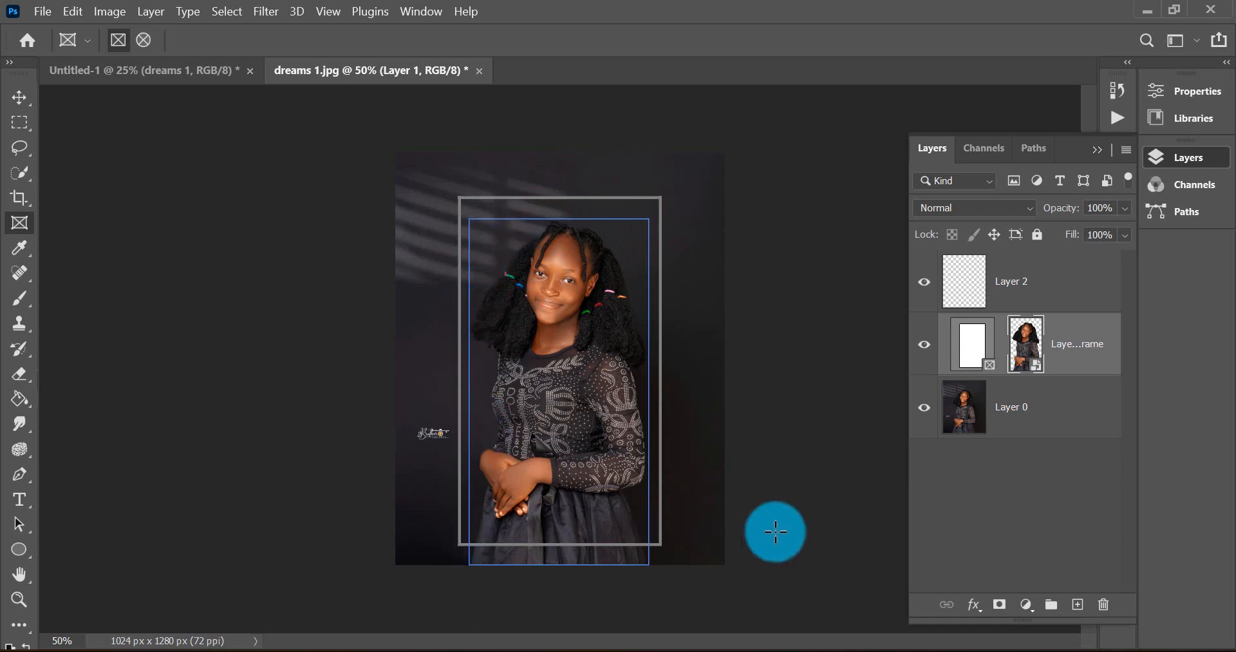
double_click(1036, 373)
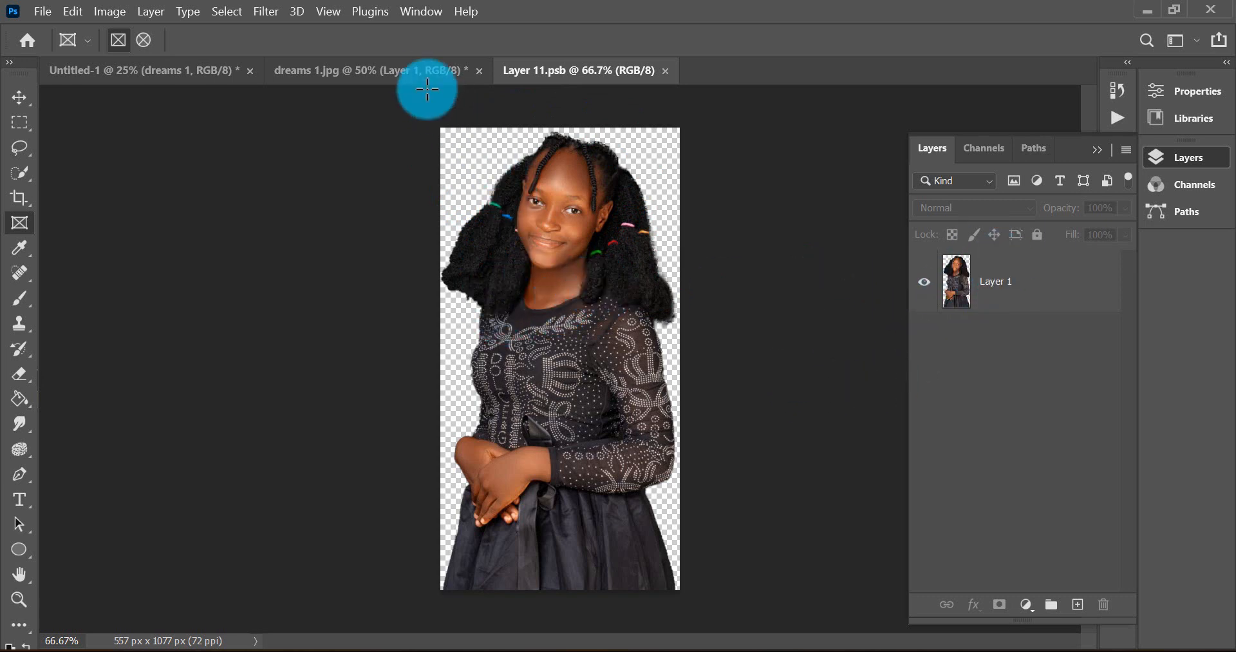
left_click(416, 69)
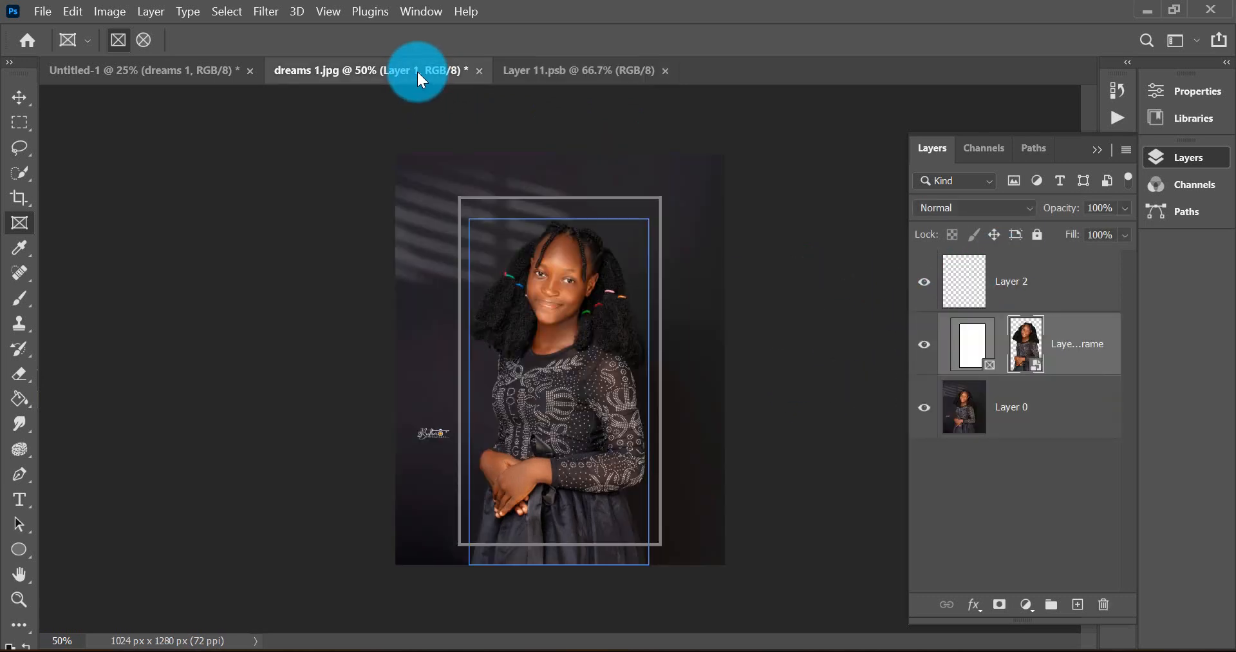
key("ctrl+z")
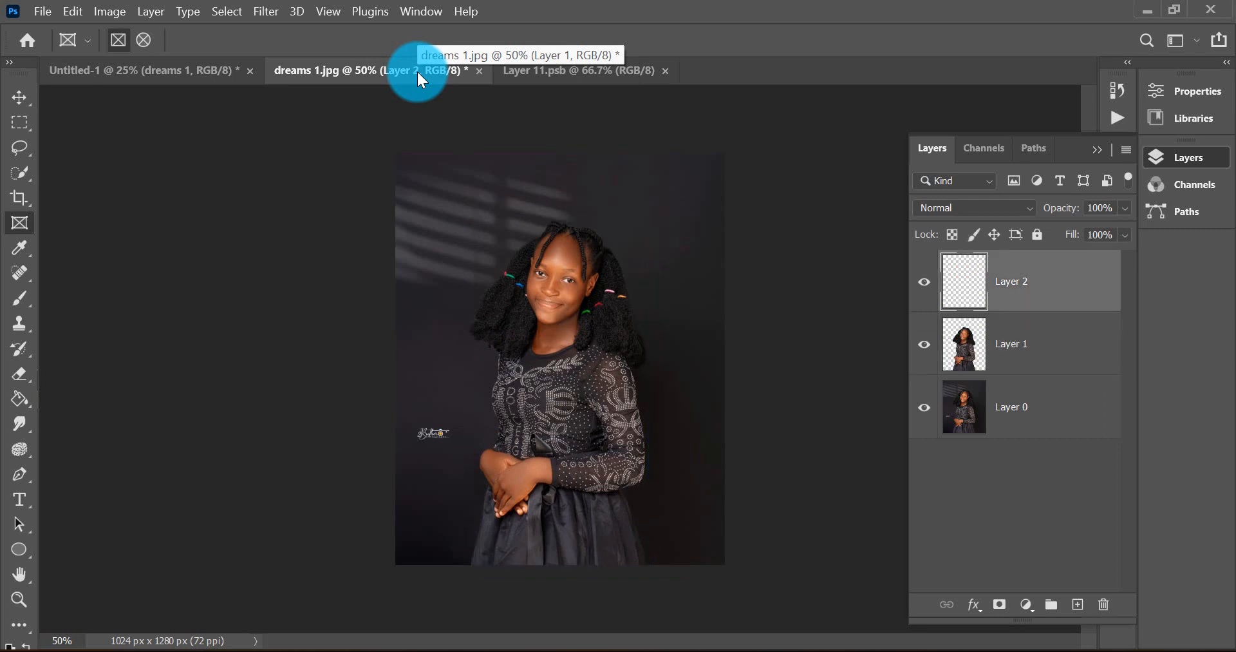
Sample colours from the photo's backdrop with the Eyedropper and expand the toolbar to two columns to show the colour swatches.
left_click(18, 246)
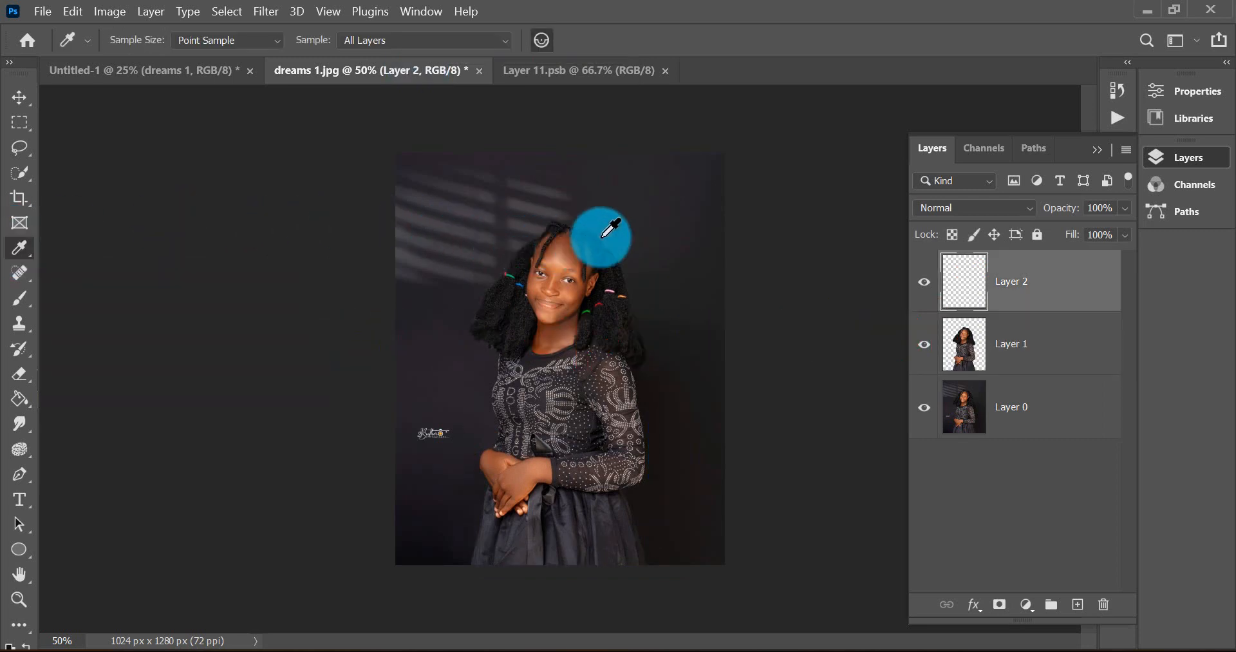
left_click_drag(631, 226, 565, 277)
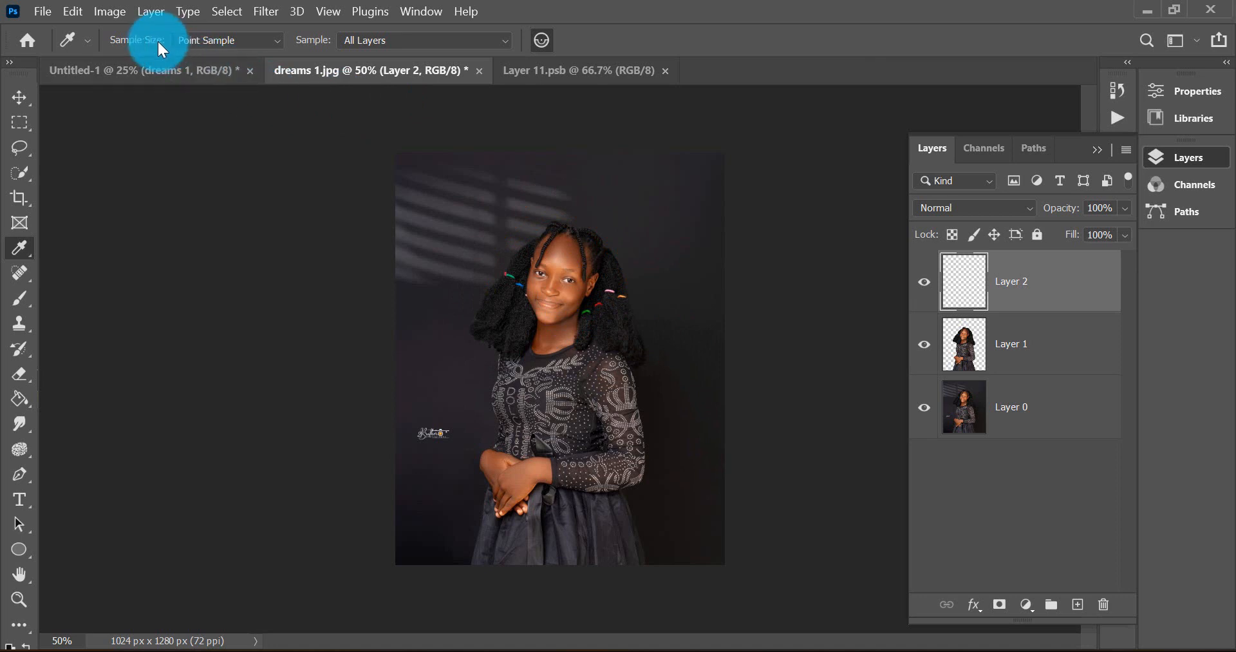
left_click(539, 217)
left_click(10, 62)
left_click(541, 180)
left_click(489, 194)
Sample the girl's skin and dress colours with the Eyedropper, swapping the foreground and background colours.
left_click(51, 378)
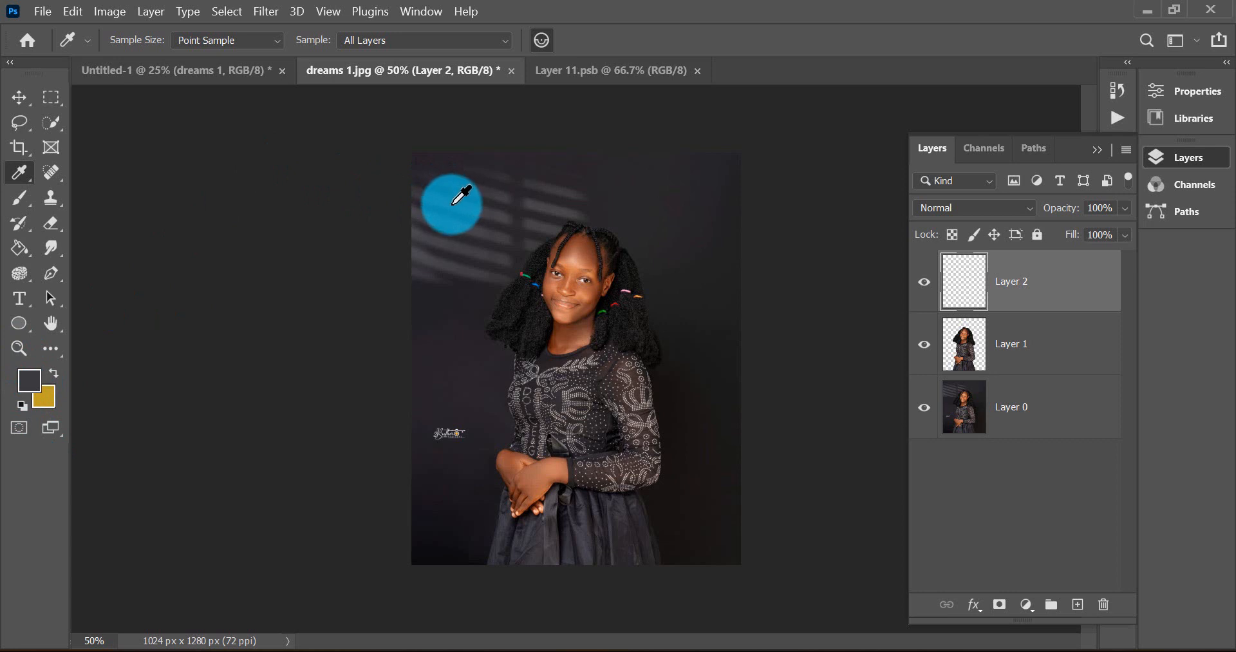
left_click(581, 294)
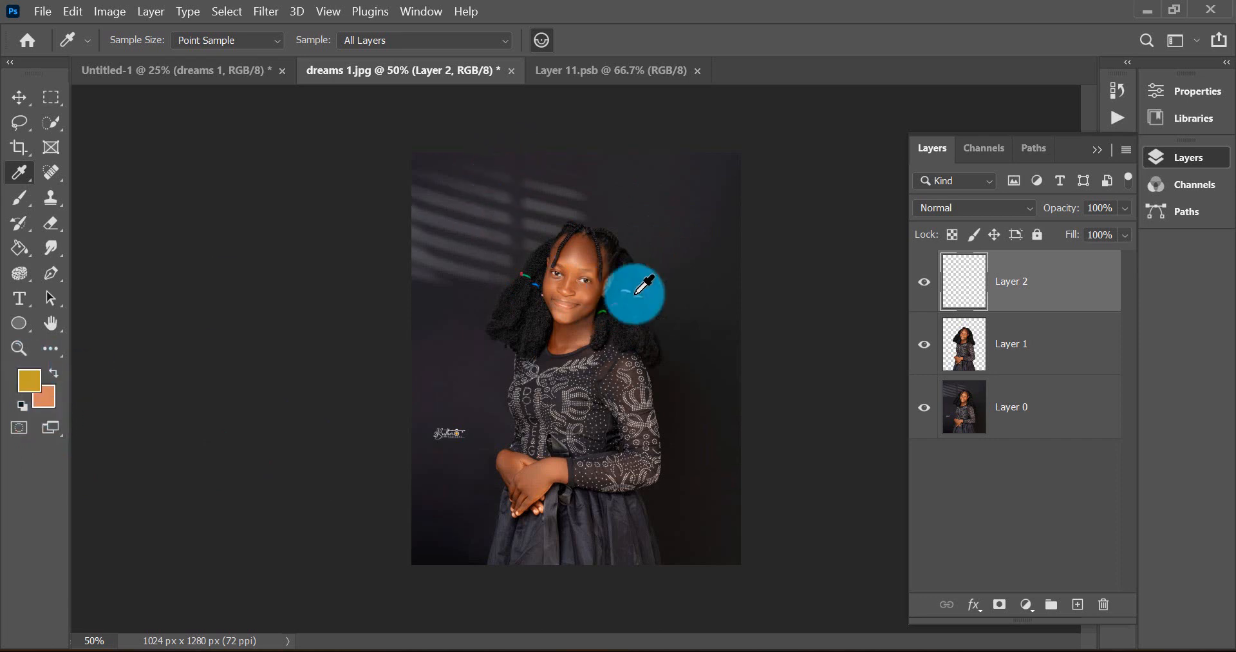
left_click(597, 366)
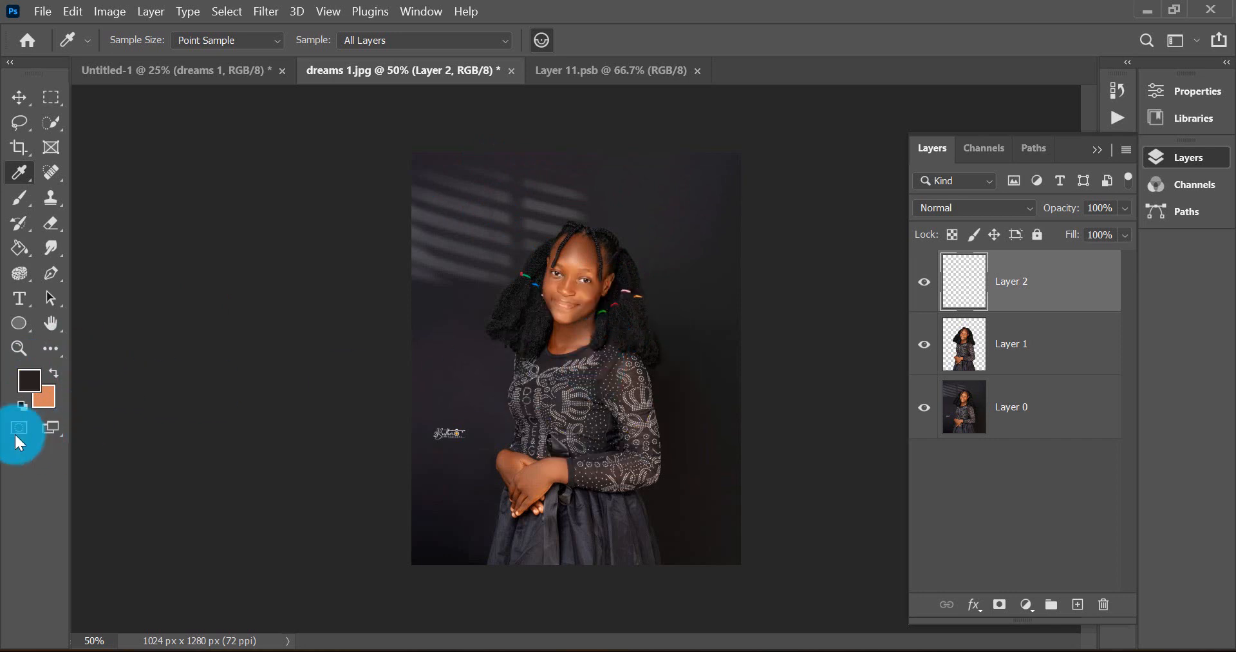
left_click(53, 368)
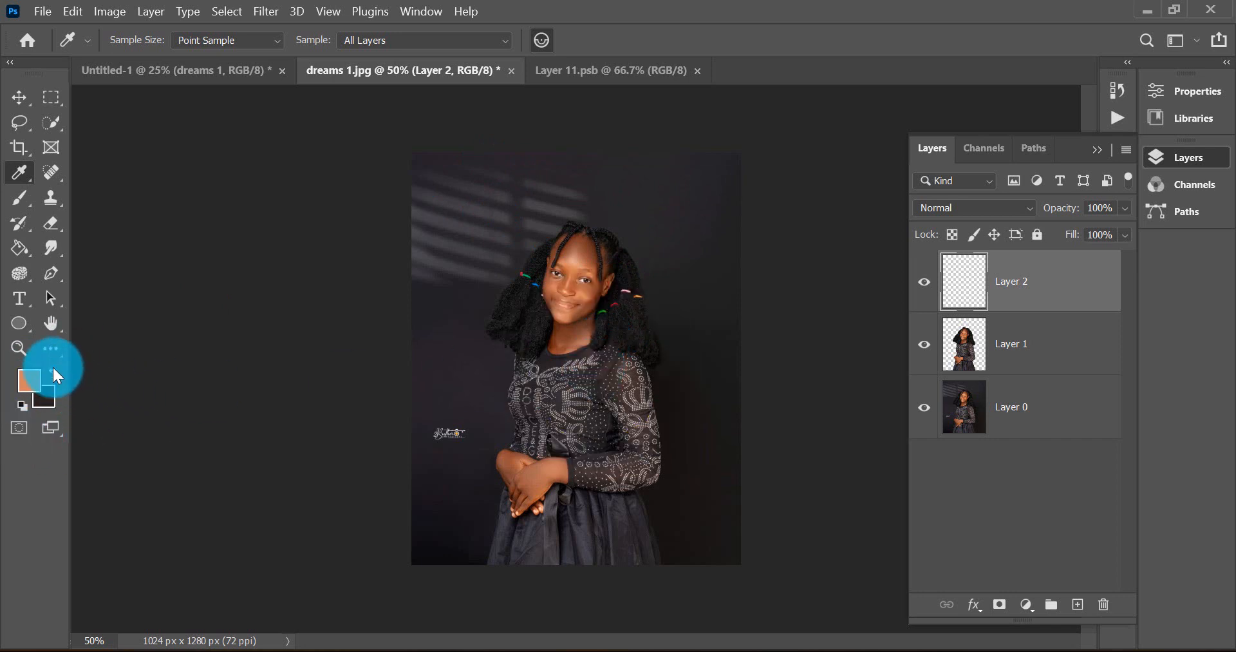
left_click(54, 370)
left_click(57, 376)
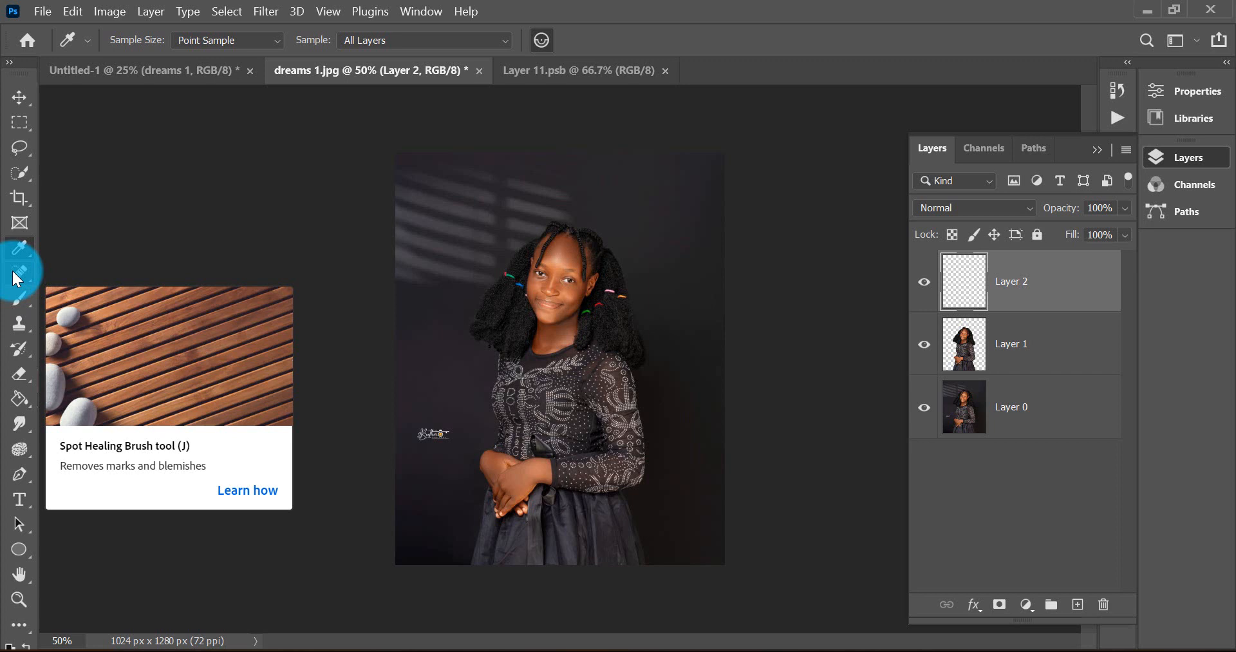
Activate the Spot Healing Brush and try to sample a source from the backdrop beside the girl's hair on Layer 0, accepting the notice.
left_click(14, 270)
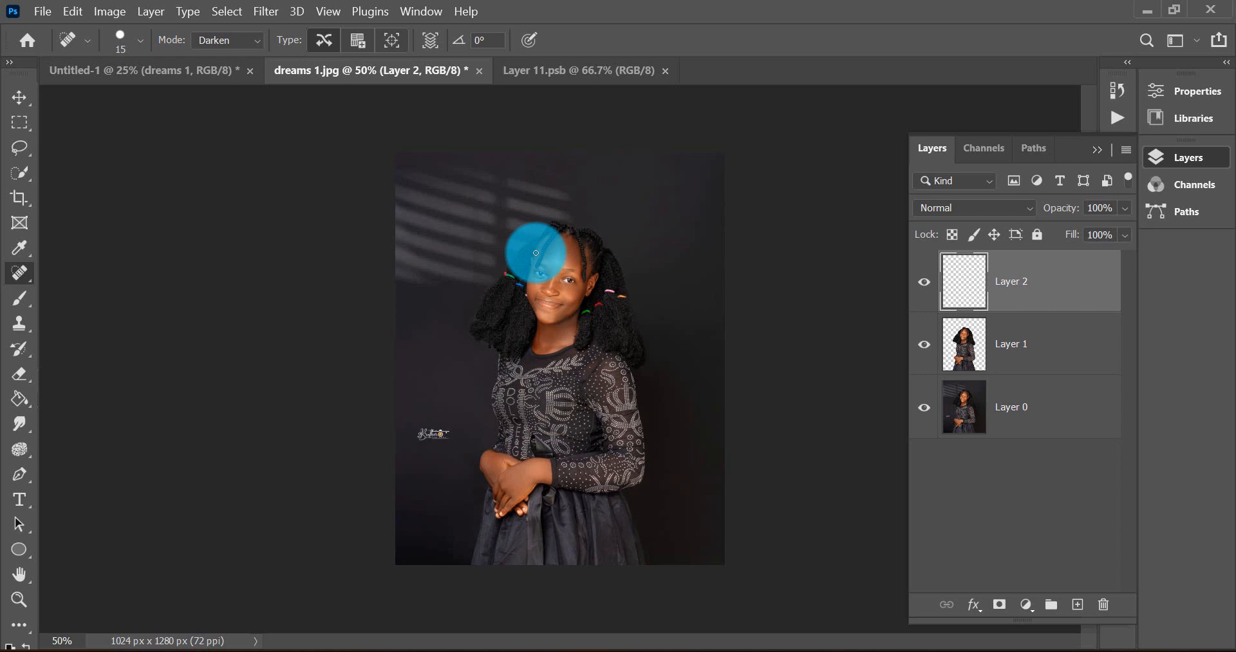
key("ctrl+shift+equal")
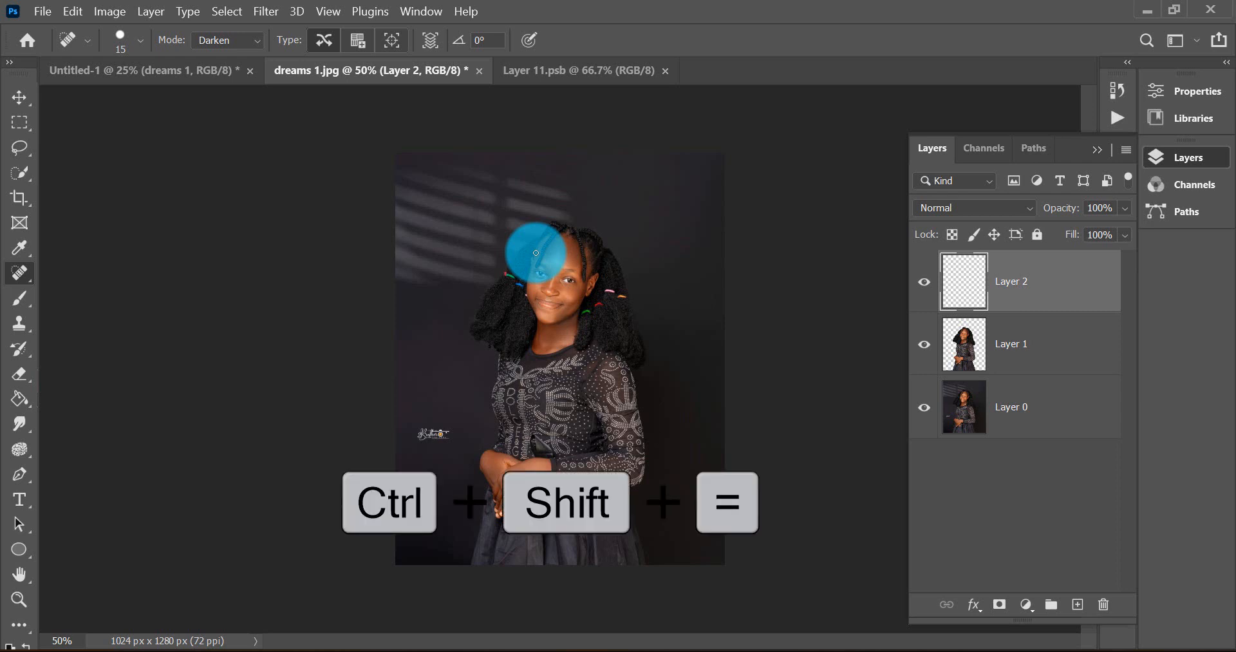
key("ctrl+shift+equal")
key("ctrl+shift+equal")
key("ctrl+shift+equal")
key("ctrl+shift+equal")
key("ctrl+shift+equal")
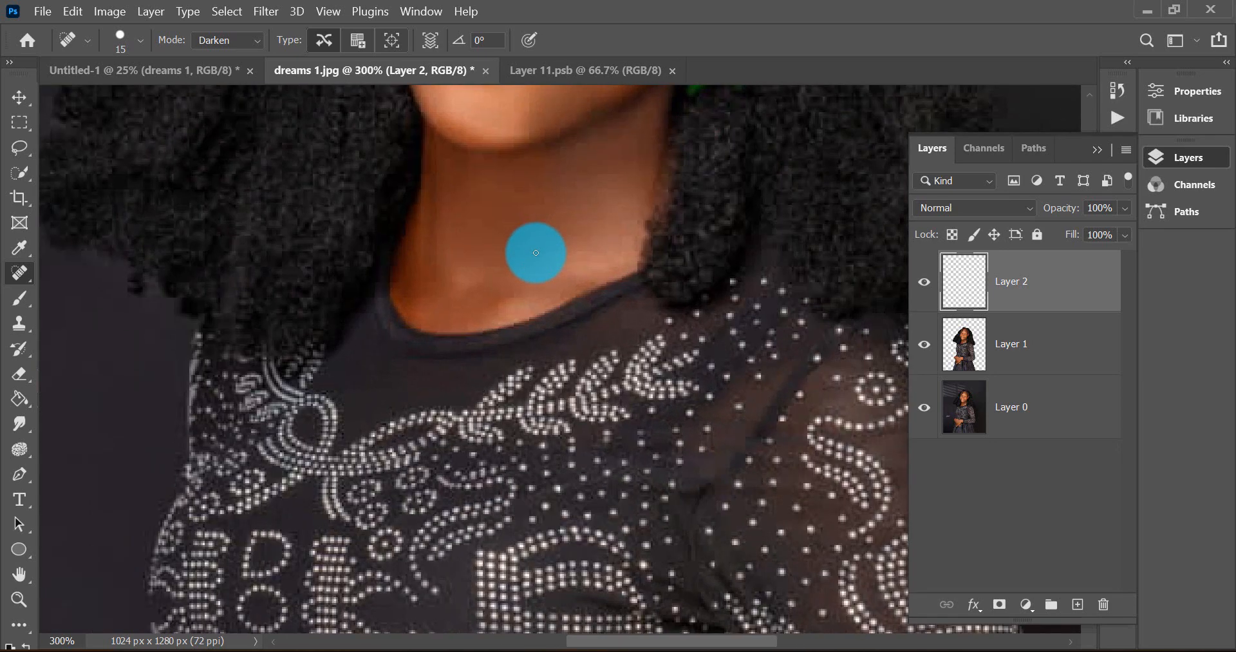
key("ctrl+minus")
key("ctrl+minus")
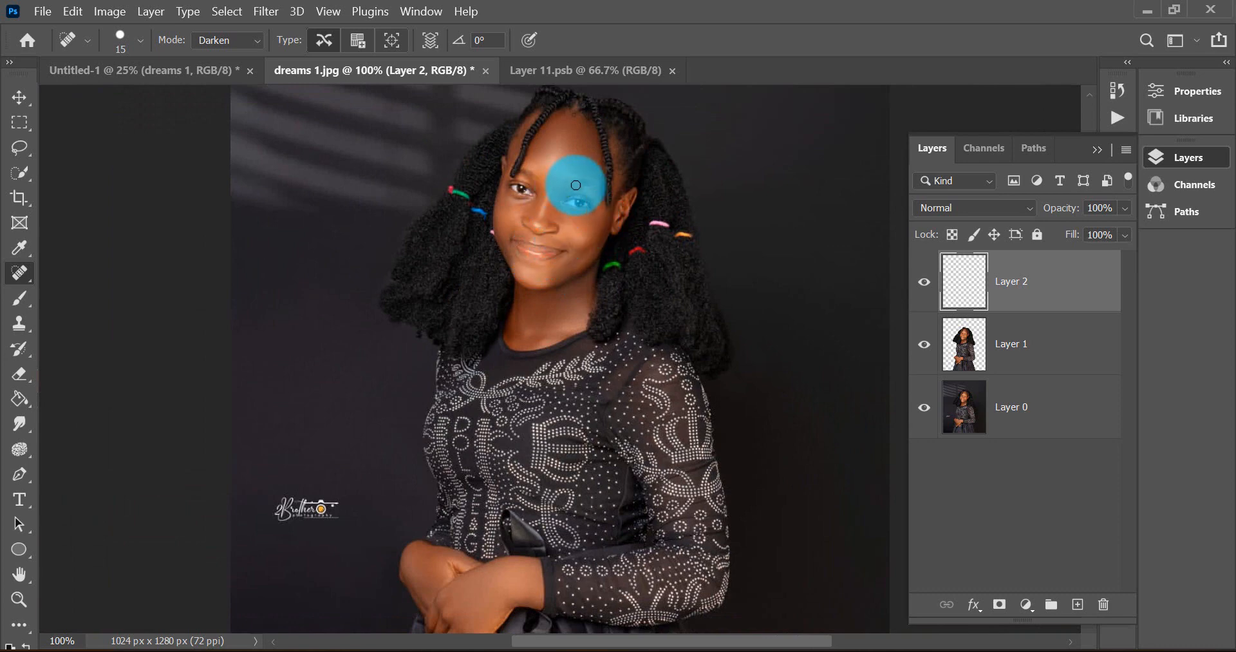
key("ctrl+shift+equal")
scroll(575, 185, "up", 5)
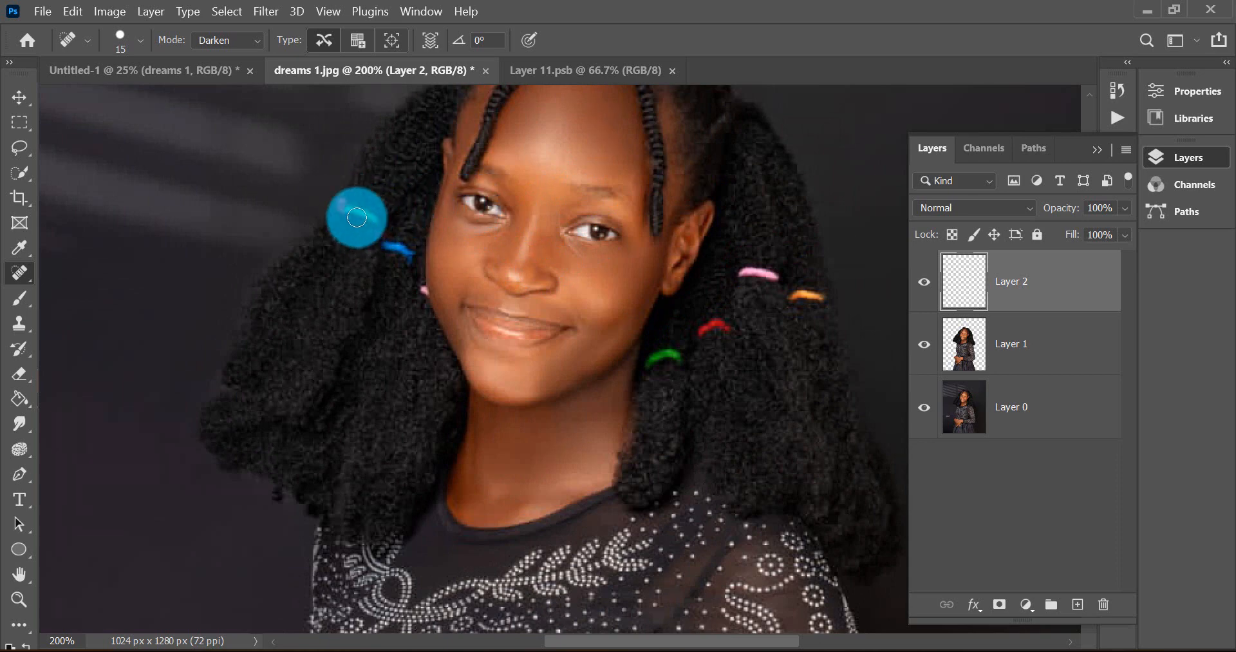
key("alt+bracketleft")
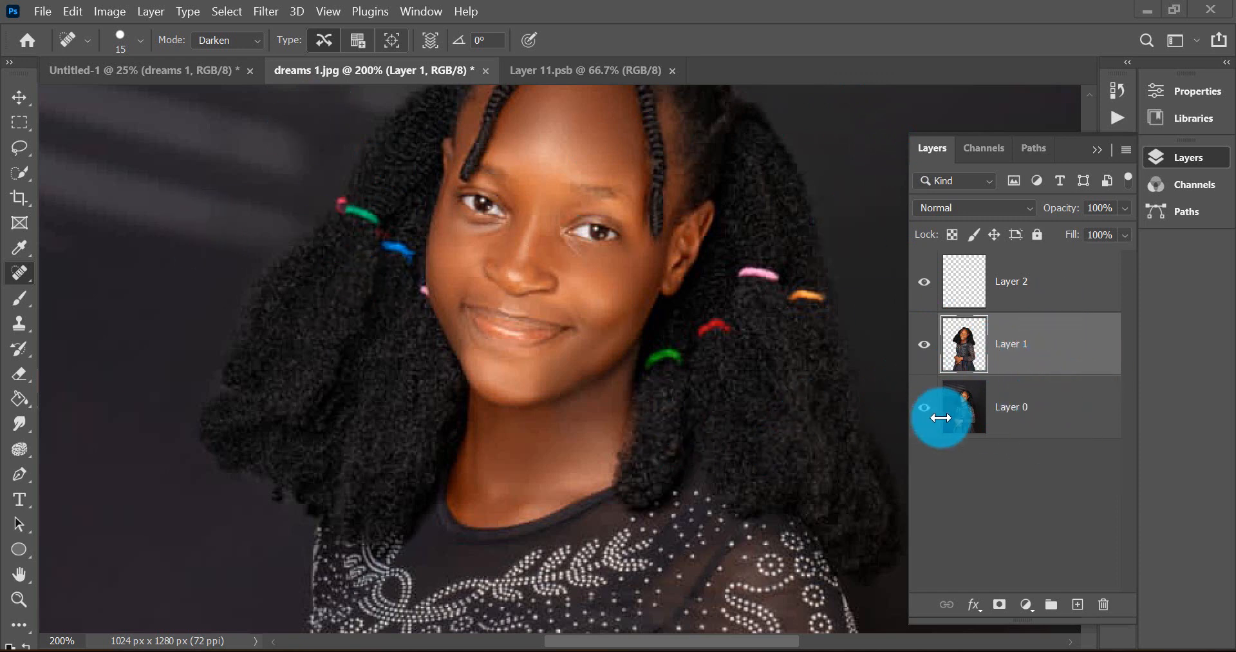
left_click(1030, 423)
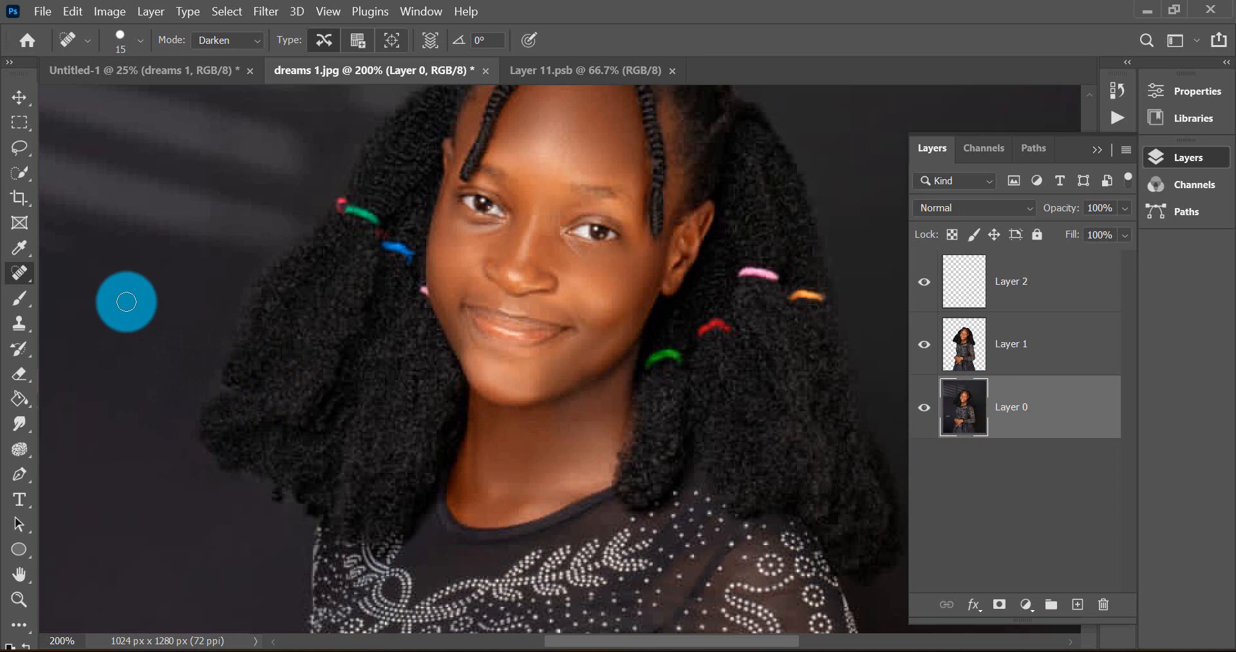
left_click(126, 302, "alt")
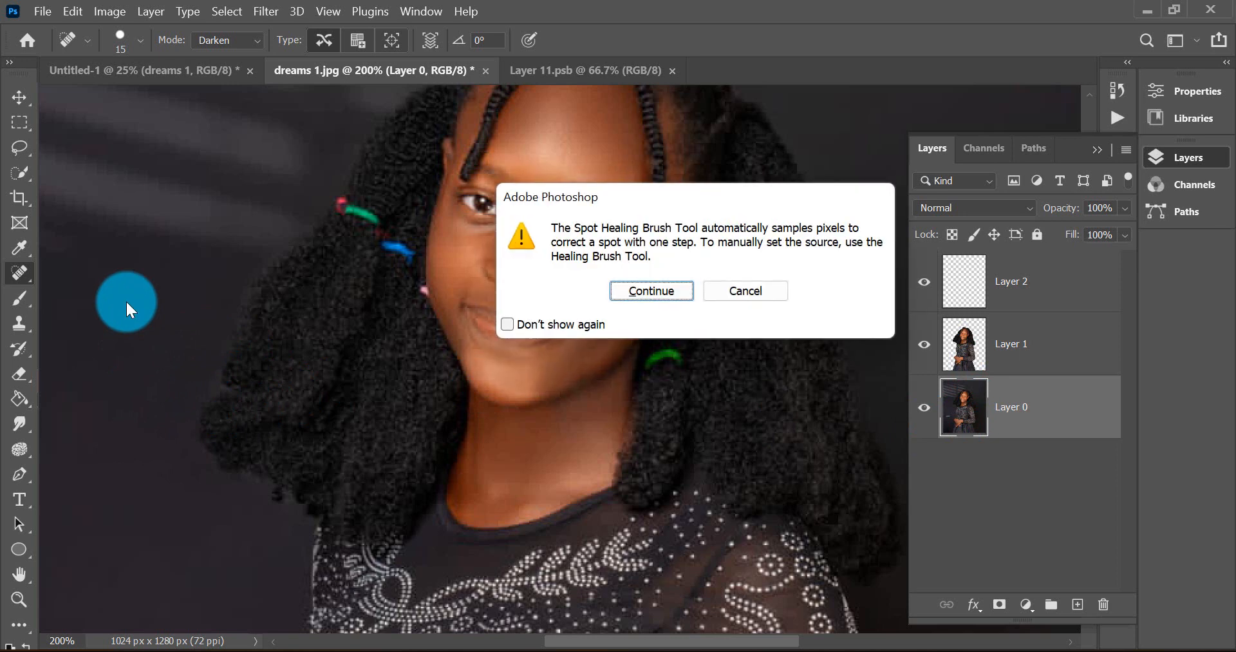
left_click(650, 291)
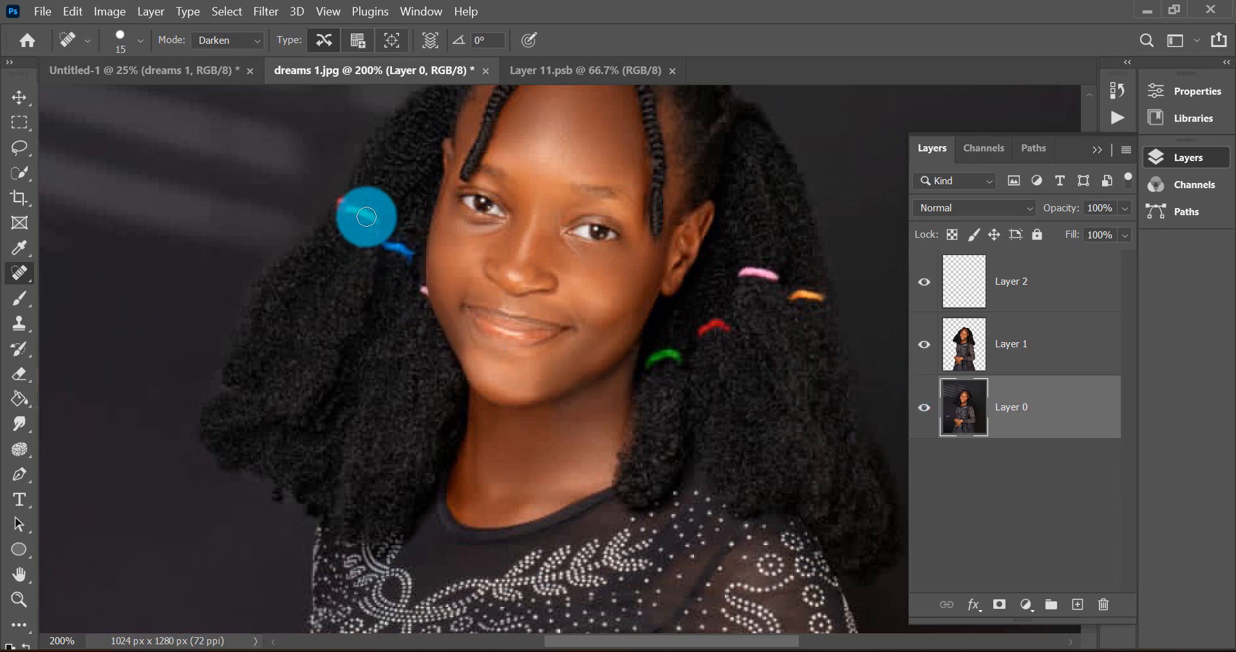
Remove the green and blue hair bands beside the girl's forehead on Layer 1 with the 15 px Spot Healing Brush.
left_click(1047, 368)
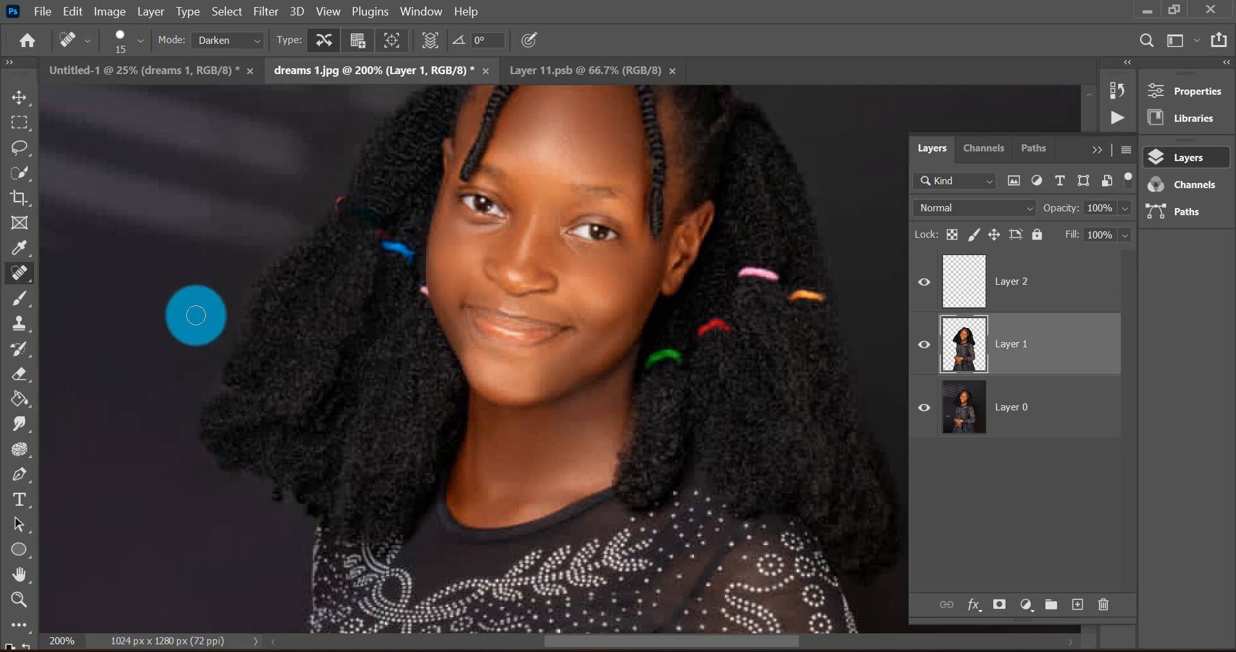
left_click(360, 266, "alt")
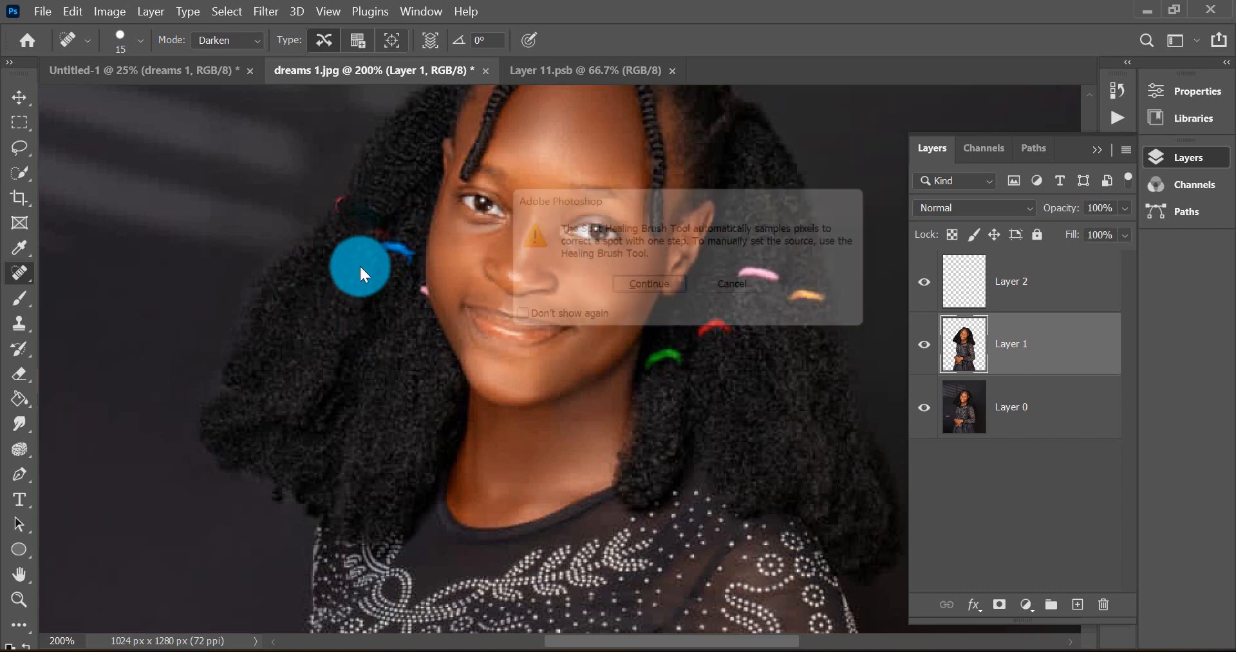
left_click(655, 298)
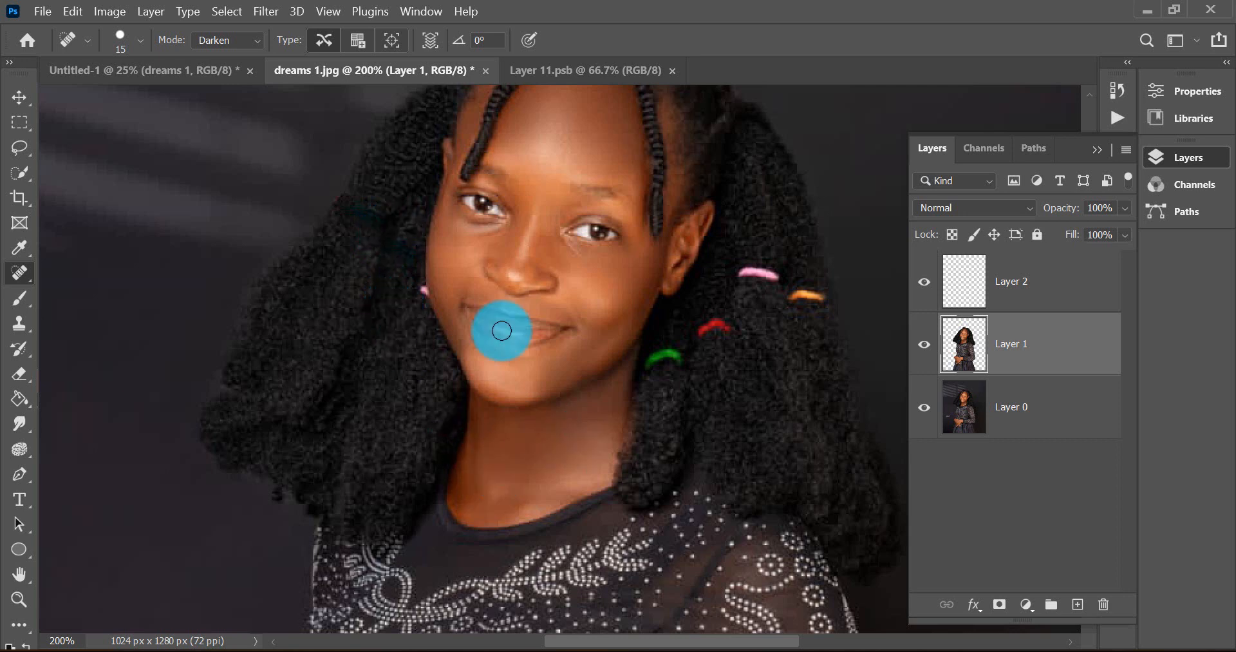
Paint one orange 100 px splatter brush mark on Layer 1 in the photo's upper backdrop and collapse the toolbar to a single column.
left_click(19, 296)
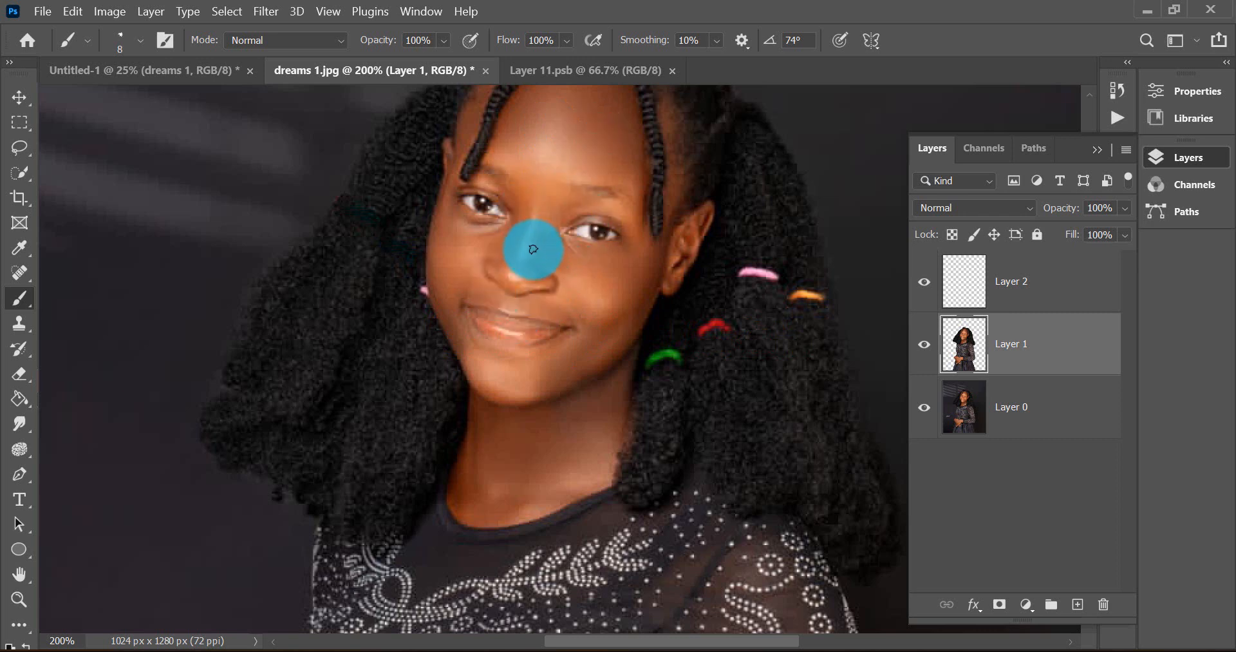
scroll(587, 306, "up", 3)
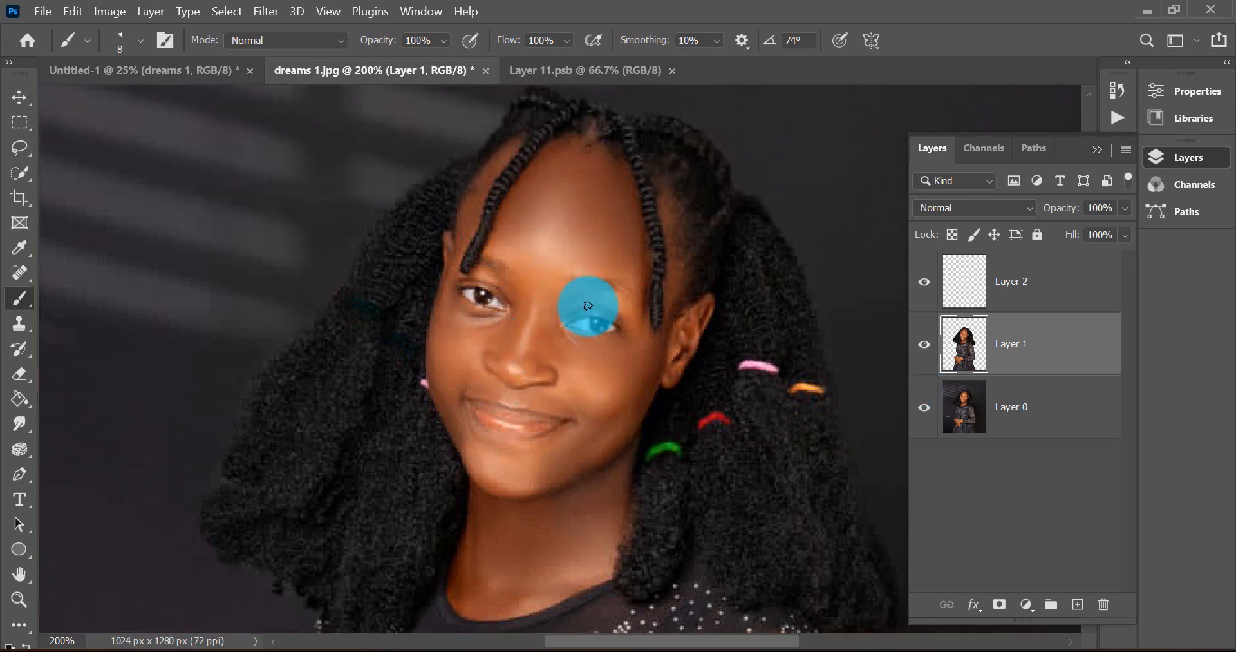
scroll(588, 306, "down", 2)
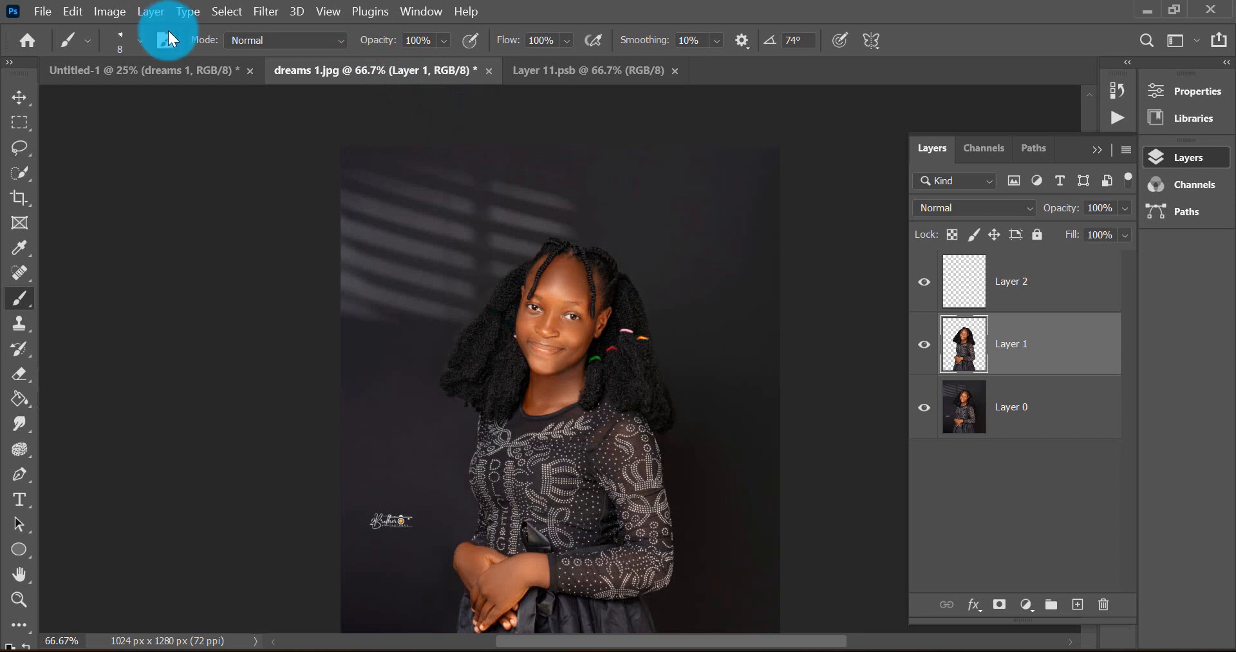
left_click(138, 40)
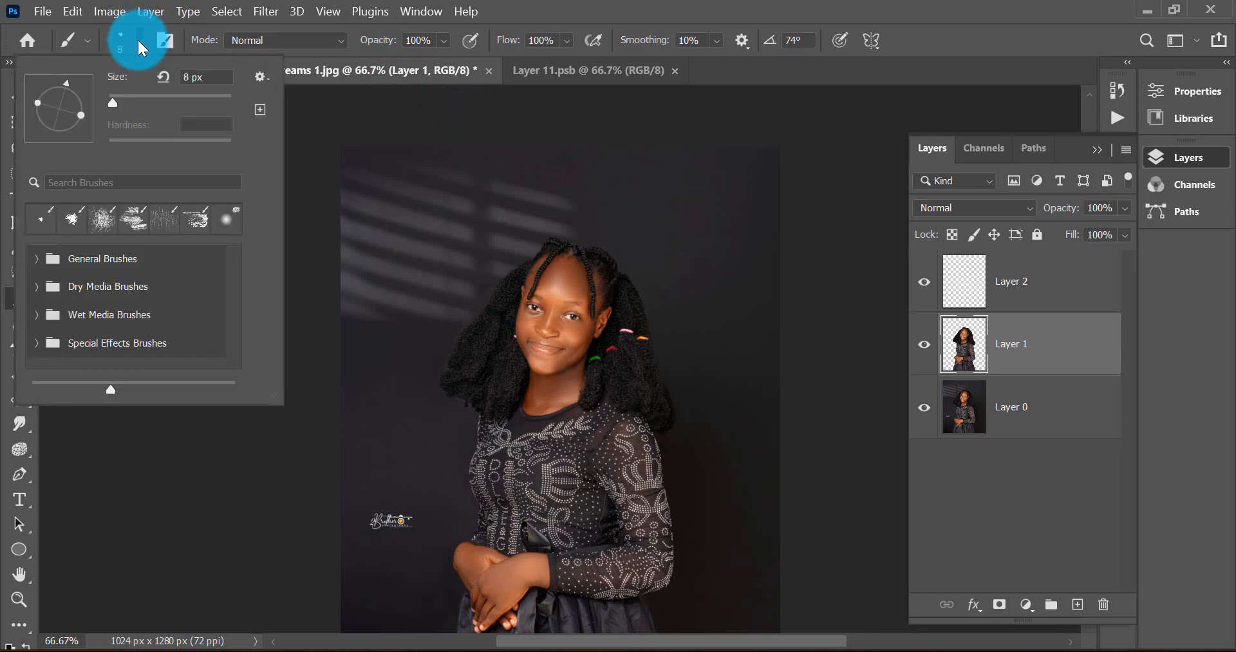
left_click_drag(114, 107, 141, 106)
left_click(395, 183)
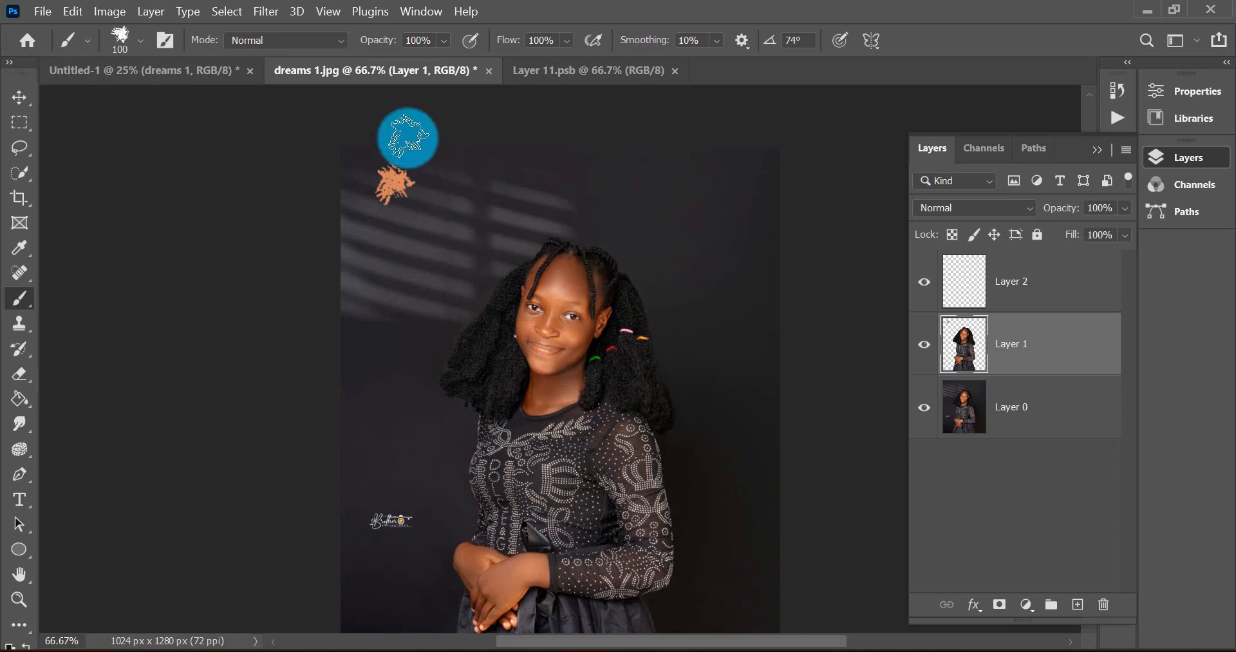
left_click(137, 38)
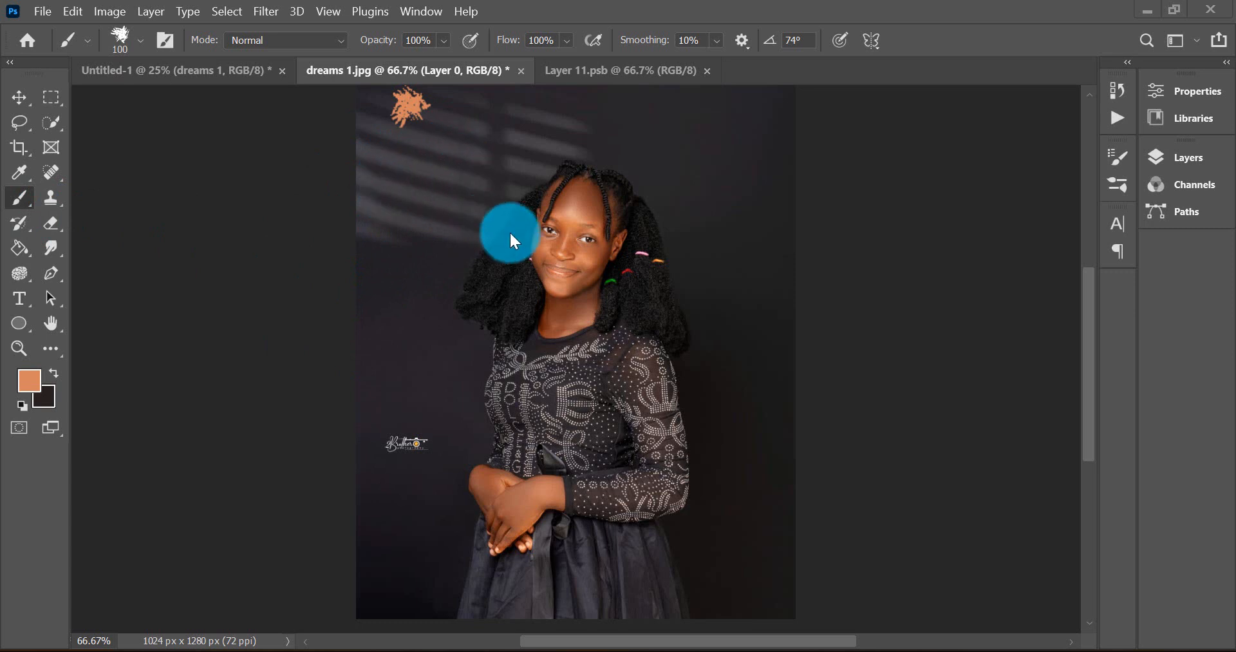
left_click(8, 63)
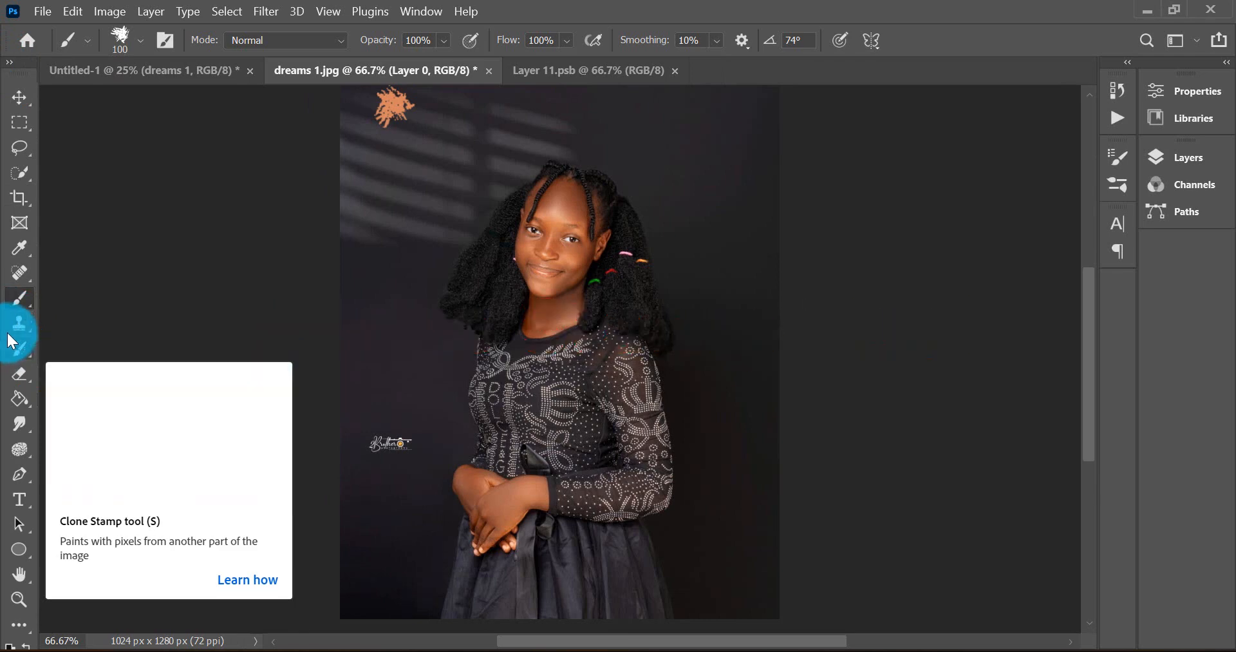
Clone the girl onto the backdrop beside her on Layer 0 with an 86 px Clone Stamp.
key("s")
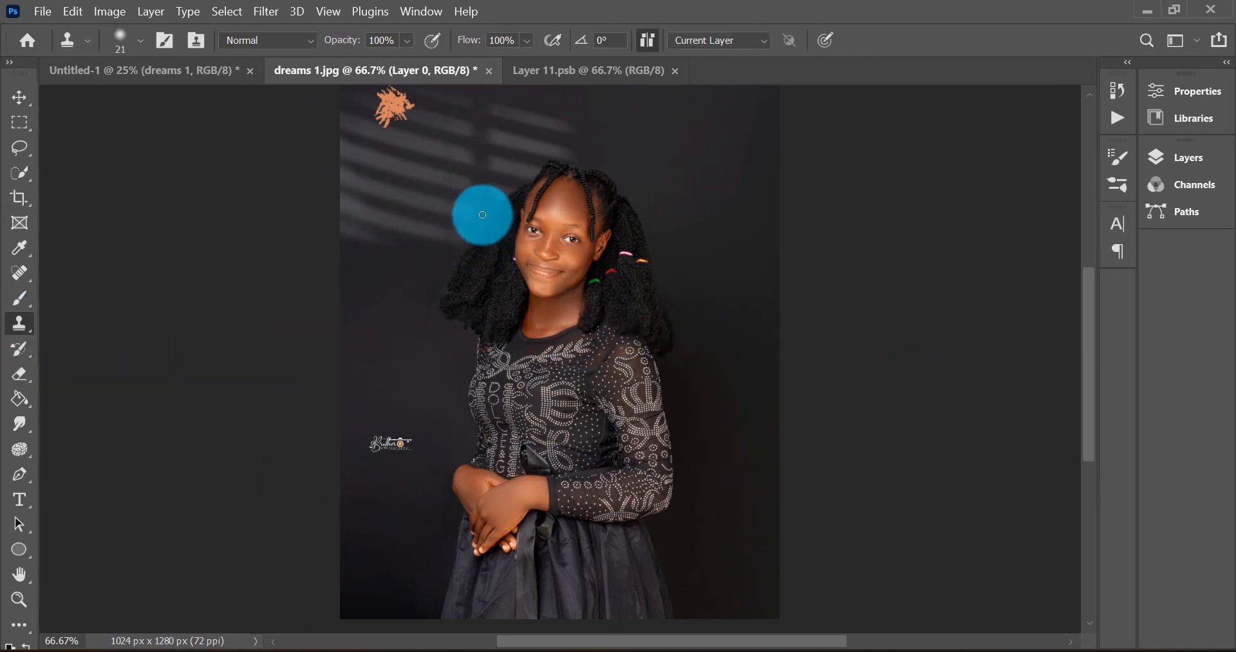
left_click(431, 203)
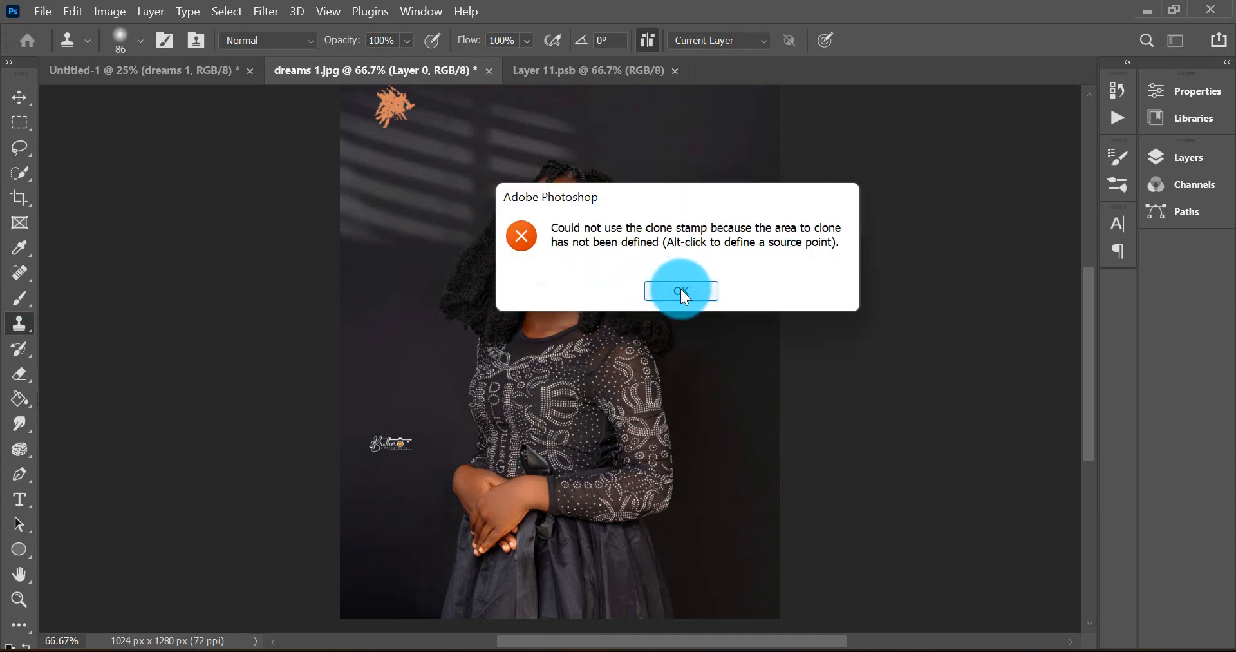
left_click(682, 290)
left_click(1204, 160)
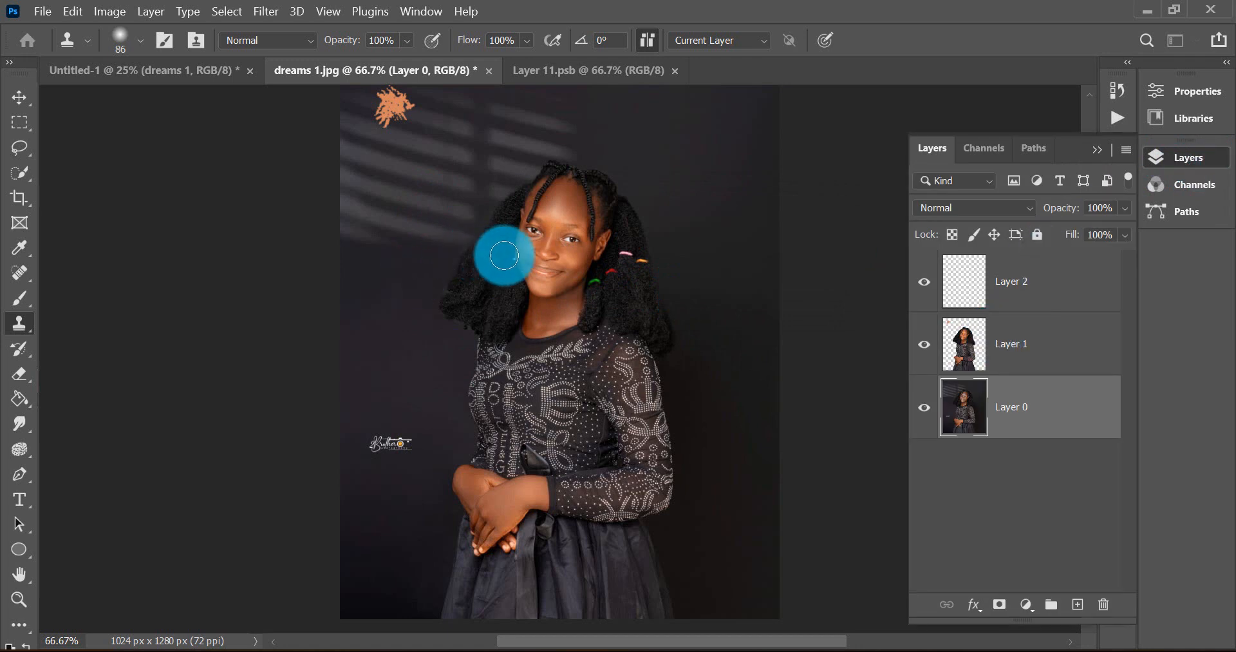
mouse_move(650, 361)
left_mouse_down()
mouse_move(669, 425)
mouse_move(725, 217)
mouse_move(712, 422)
mouse_move(739, 117)
left_mouse_up()
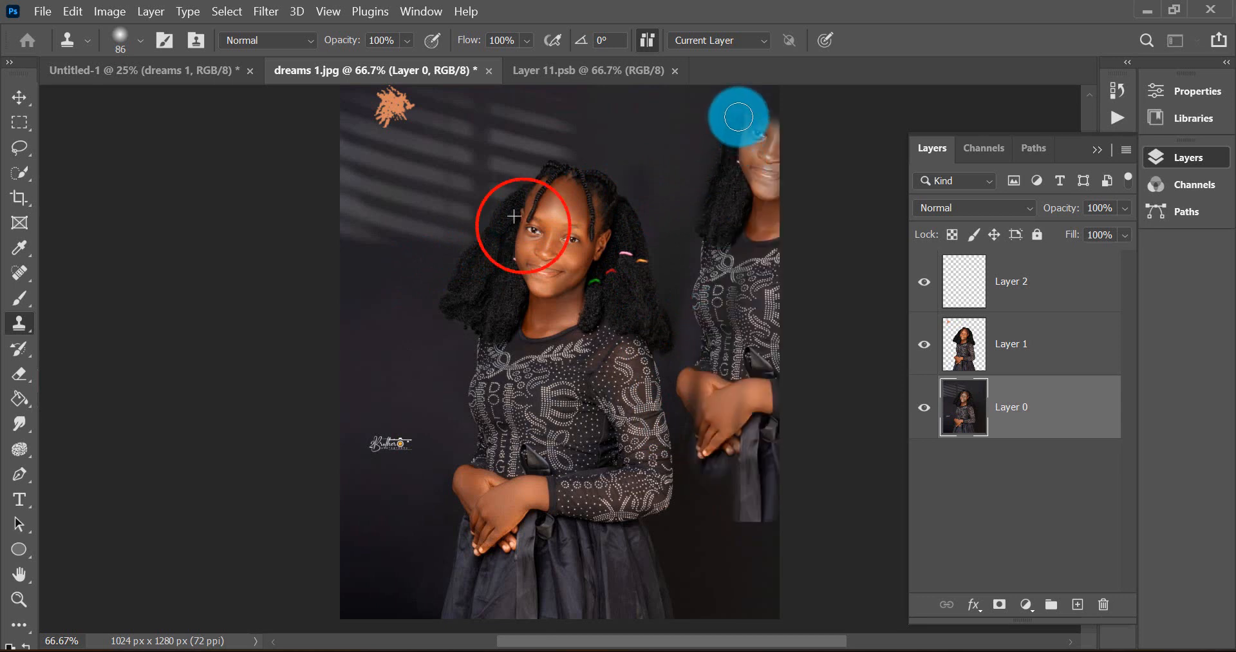
mouse_move(738, 117)
left_mouse_down()
mouse_move(769, 92)
mouse_move(716, 150)
mouse_move(720, 78)
mouse_move(697, 217)
mouse_move(700, 173)
mouse_move(687, 215)
mouse_move(682, 179)
mouse_move(683, 396)
mouse_move(710, 449)
mouse_move(710, 436)
mouse_move(691, 479)
mouse_move(709, 438)
mouse_move(711, 504)
mouse_move(737, 481)
mouse_move(731, 503)
mouse_move(713, 491)
mouse_move(699, 529)
mouse_move(770, 519)
mouse_move(719, 506)
mouse_move(678, 515)
mouse_move(683, 480)
mouse_move(687, 507)
mouse_move(745, 508)
mouse_move(760, 492)
mouse_move(743, 513)
mouse_move(760, 516)
mouse_move(698, 520)
mouse_move(797, 497)
mouse_move(767, 237)
mouse_move(771, 101)
mouse_move(794, 153)
mouse_move(782, 107)
mouse_move(758, 136)
mouse_move(763, 97)
mouse_move(726, 193)
mouse_move(764, 276)
mouse_move(761, 353)
left_mouse_up()
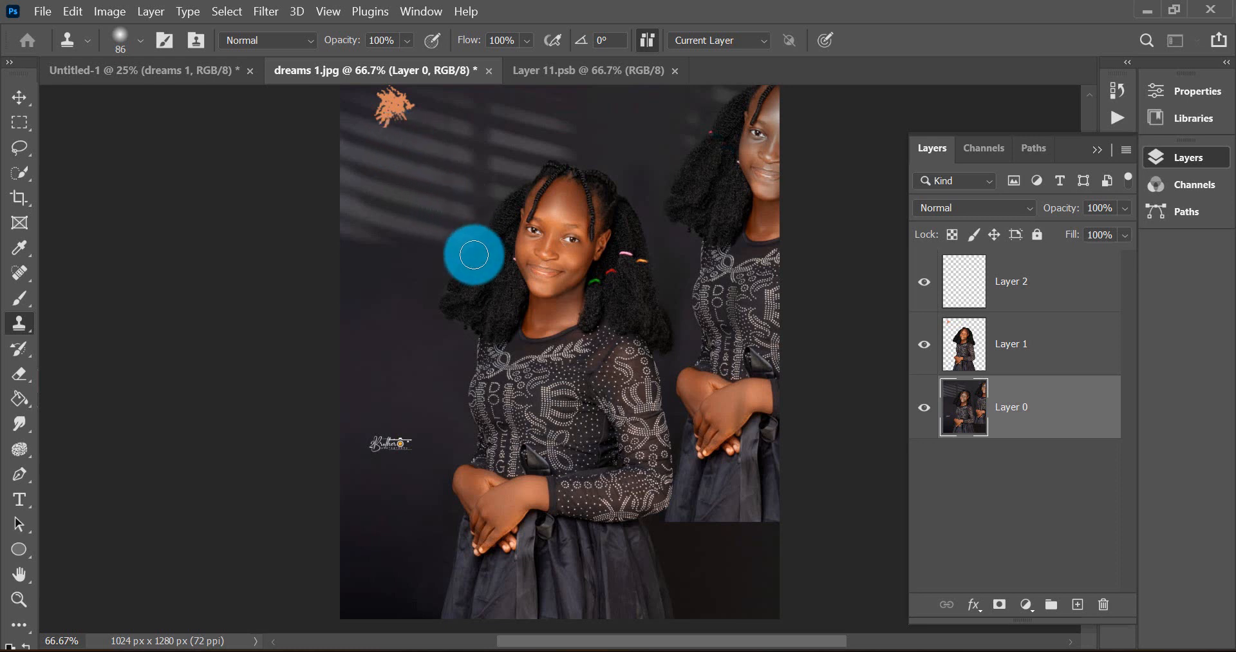
Enlarge the History Brush to 124 px and paint away the cloned girl to restore the original backdrop on Layer 0.
left_click(17, 345)
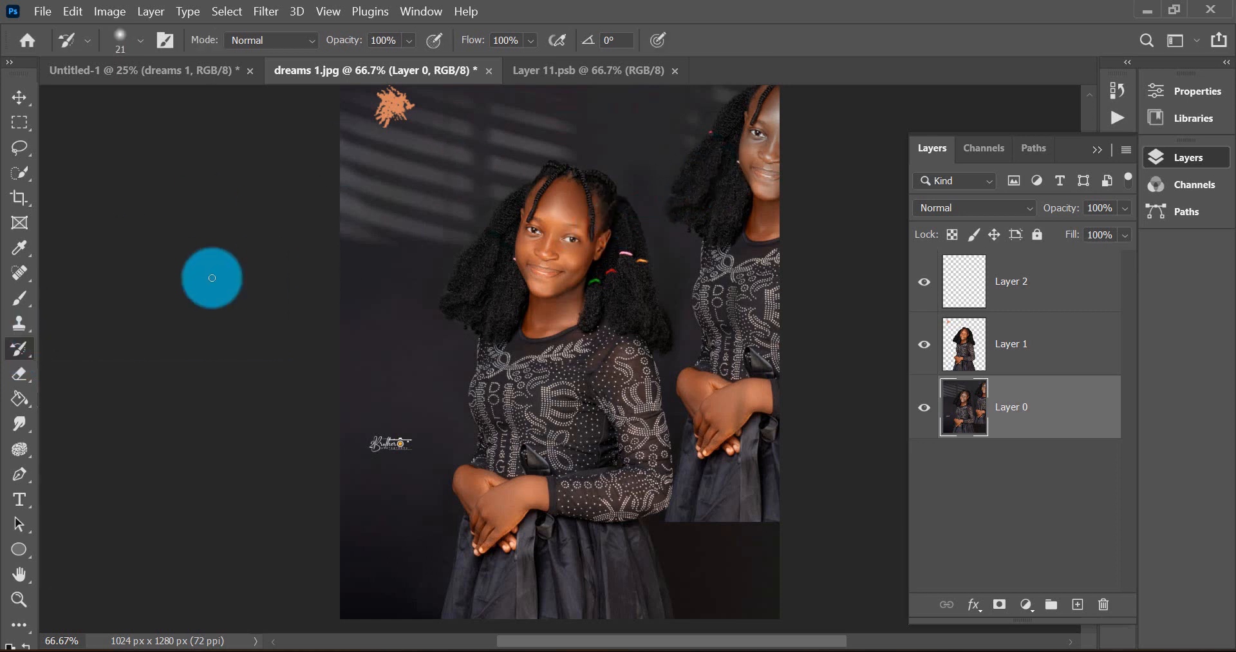
key("bracketright")
key("bracketright")
key("bracketright")
key("bracketright")
key("bracketright")
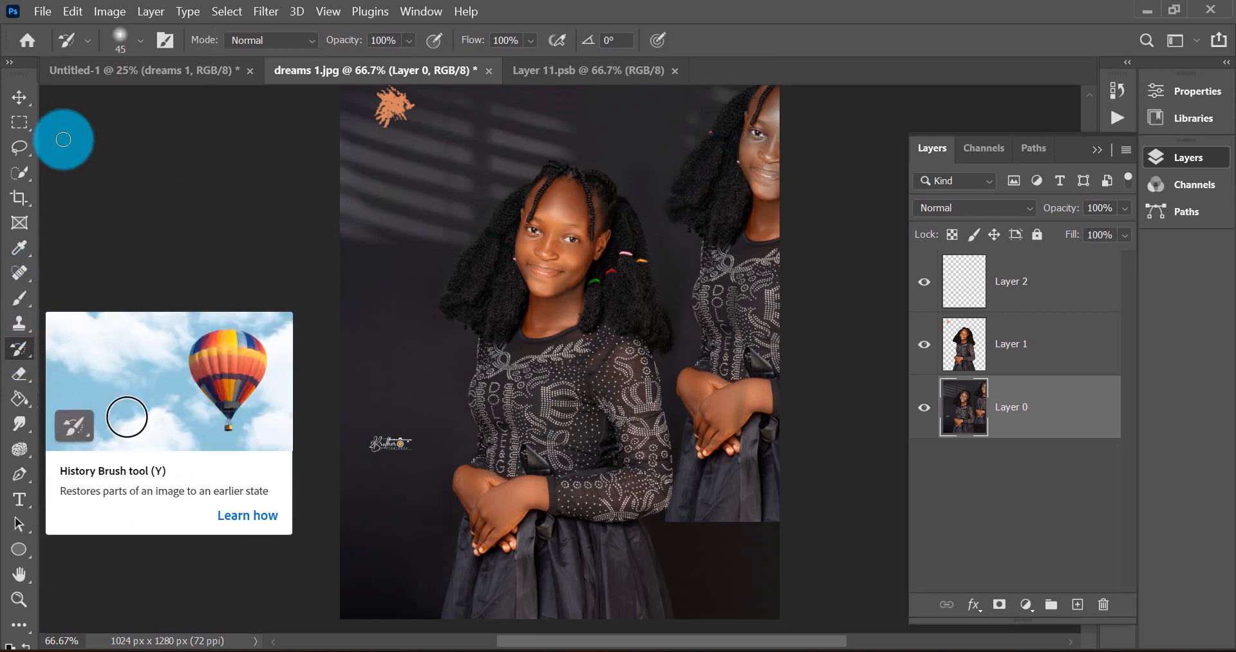
left_click(142, 41)
mouse_move(708, 159)
left_mouse_down()
mouse_move(694, 216)
mouse_move(702, 145)
mouse_move(662, 221)
mouse_move(705, 89)
mouse_move(714, 102)
mouse_move(711, 70)
mouse_move(750, 142)
mouse_move(779, 155)
mouse_move(780, 100)
mouse_move(705, 190)
mouse_move(693, 372)
mouse_move(670, 453)
mouse_move(688, 248)
mouse_move(710, 222)
mouse_move(704, 262)
mouse_move(736, 363)
mouse_move(679, 257)
mouse_move(715, 157)
mouse_move(733, 216)
mouse_move(737, 170)
mouse_move(758, 342)
mouse_move(686, 292)
mouse_move(574, 178)
mouse_move(618, 294)
left_mouse_up()
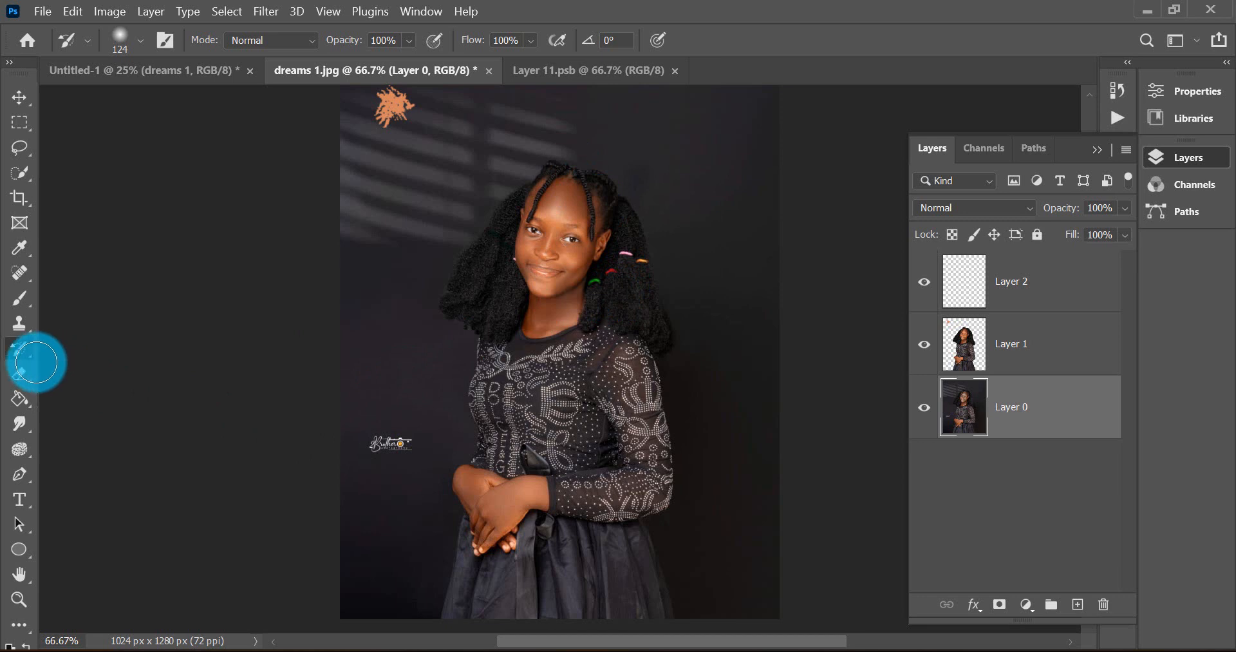
Erase scribbled strokes across the backdrop around the girl's head on Layer 0 with a 13 px Eraser, and undo them.
left_click(18, 374)
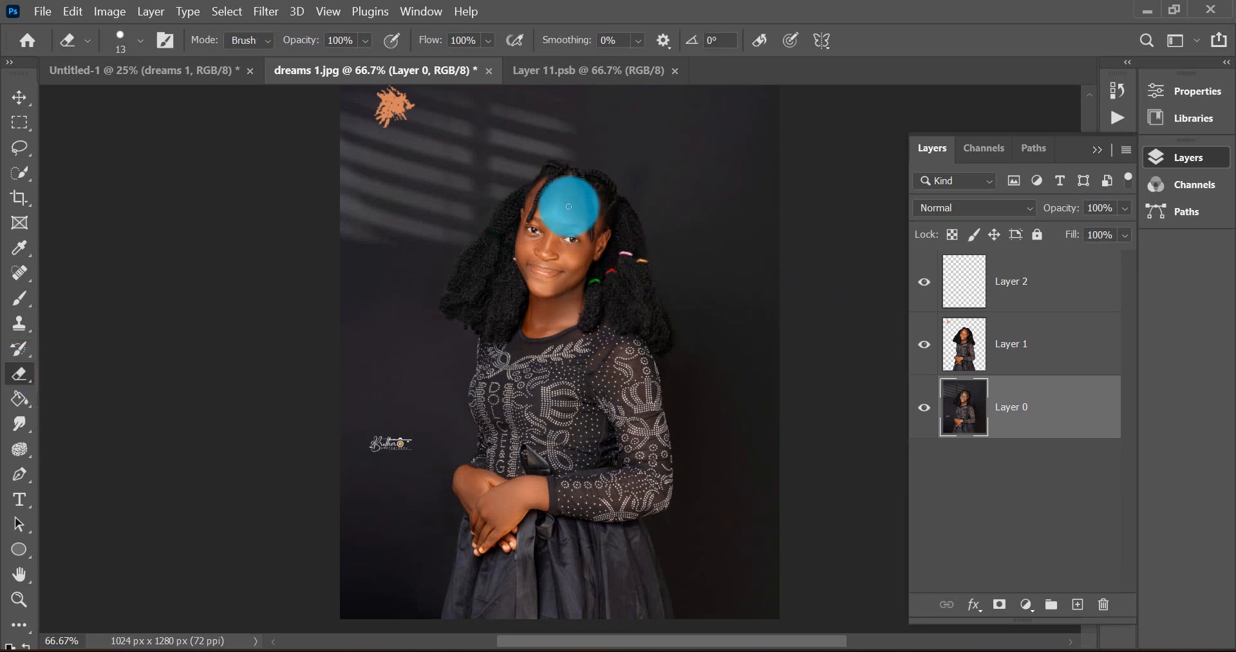
mouse_move(577, 182)
left_mouse_down()
mouse_move(514, 188)
mouse_move(691, 140)
mouse_move(765, 170)
mouse_move(399, 165)
mouse_move(348, 222)
left_mouse_up()
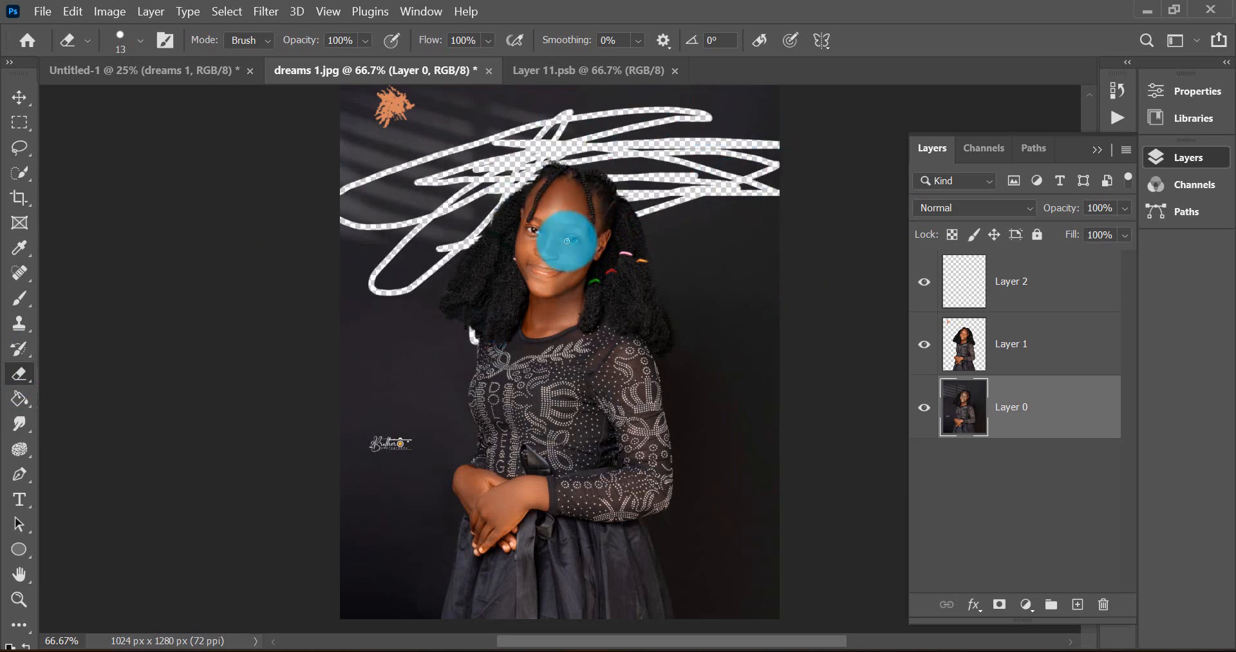
key("ctrl+z")
key("ctrl+z")
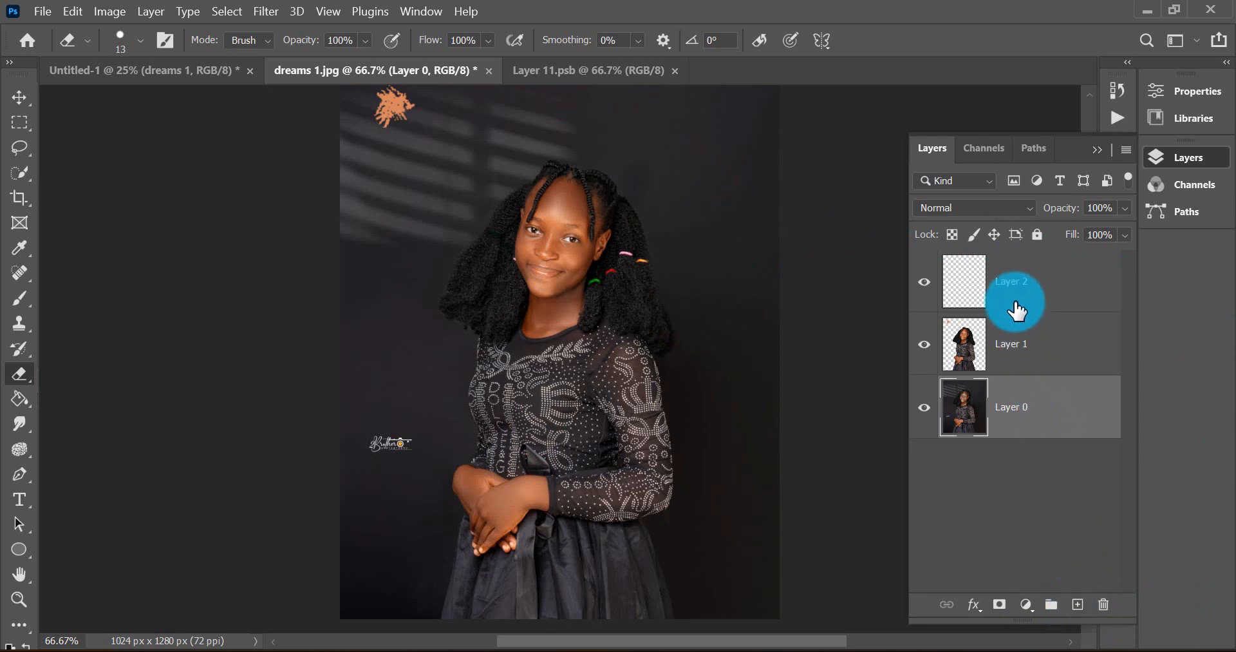
Delete Layer 2 and fill the transparent area around the girl on Layer 1 with the orange foreground colour using the Paint Bucket.
left_click(1011, 274)
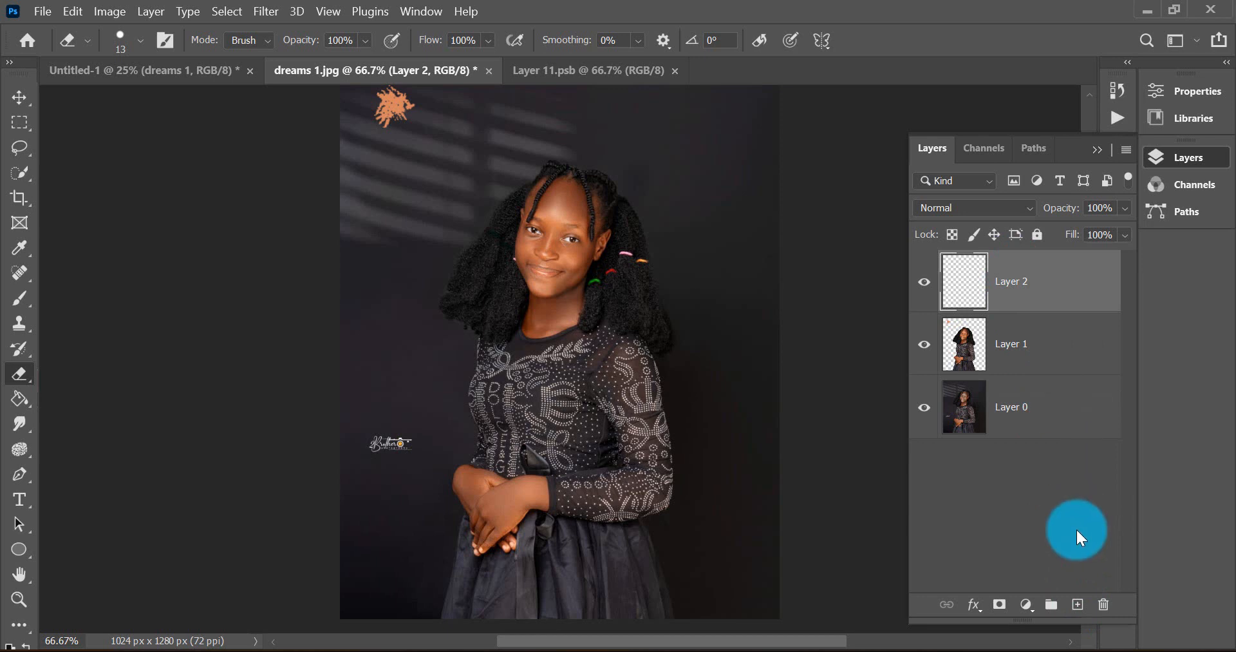
left_click(1105, 607)
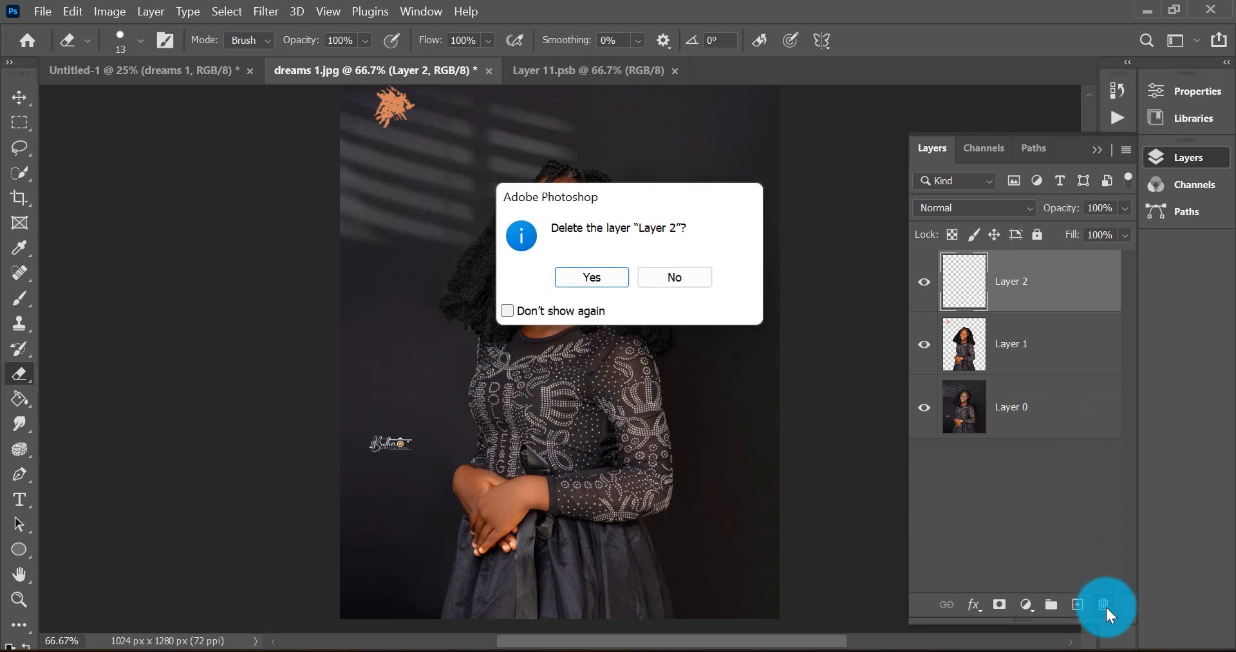
left_click(608, 276)
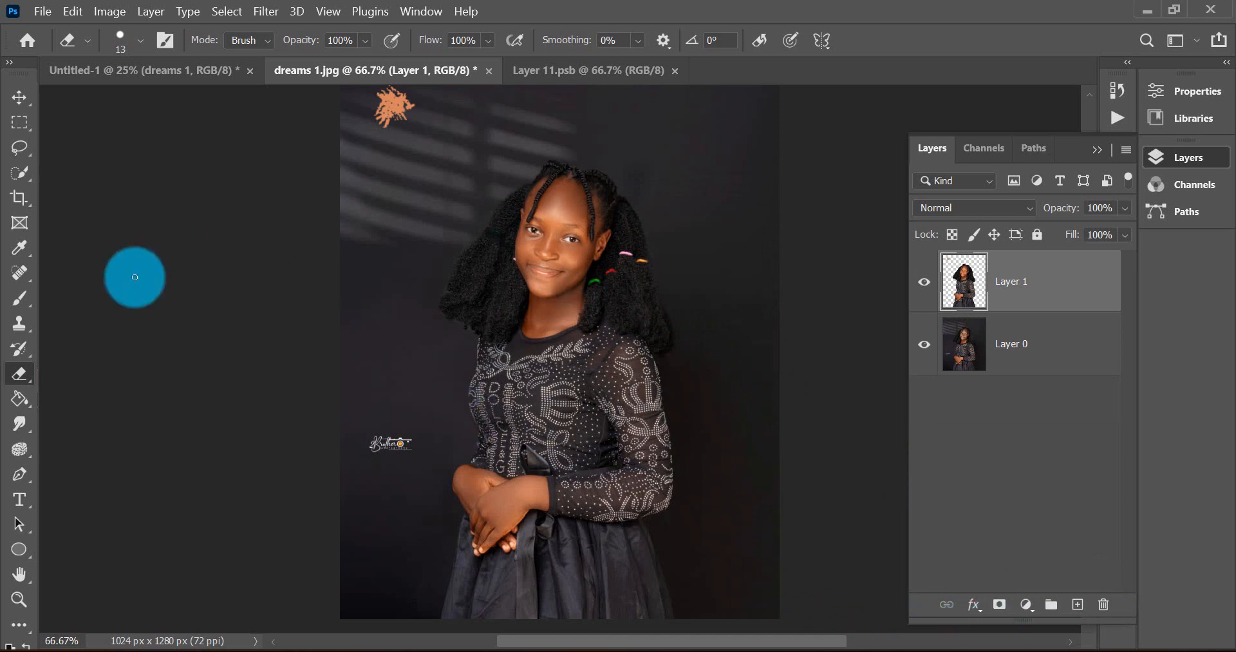
left_click(20, 398)
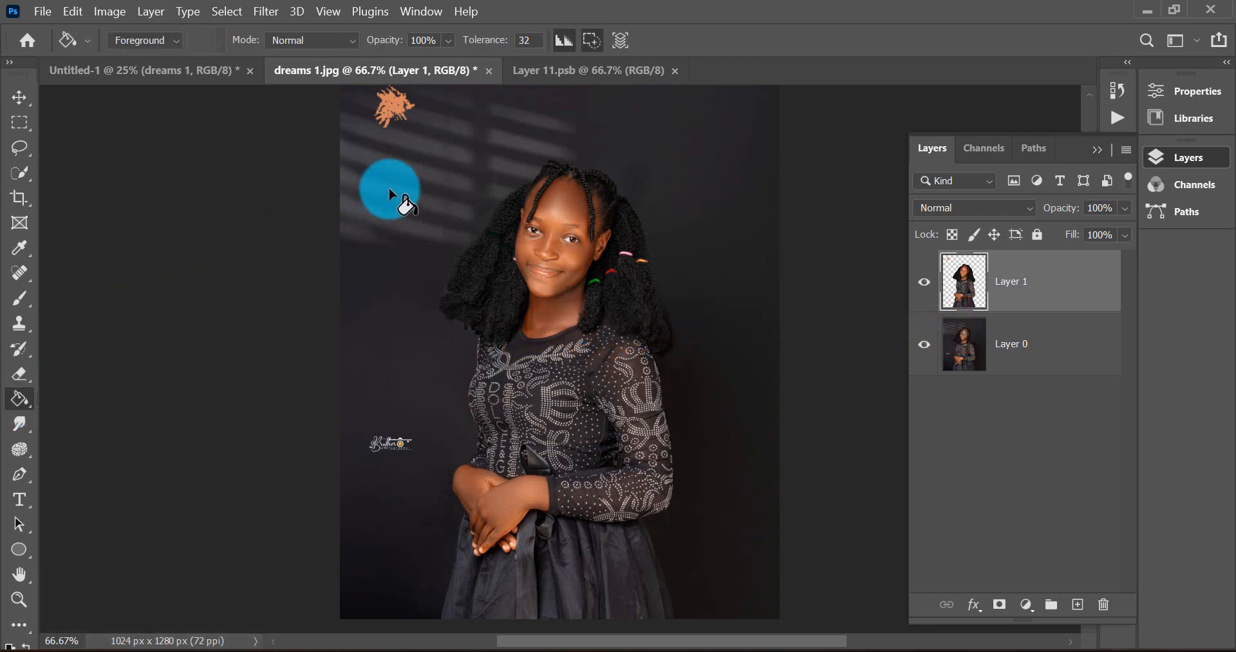
left_click(389, 187)
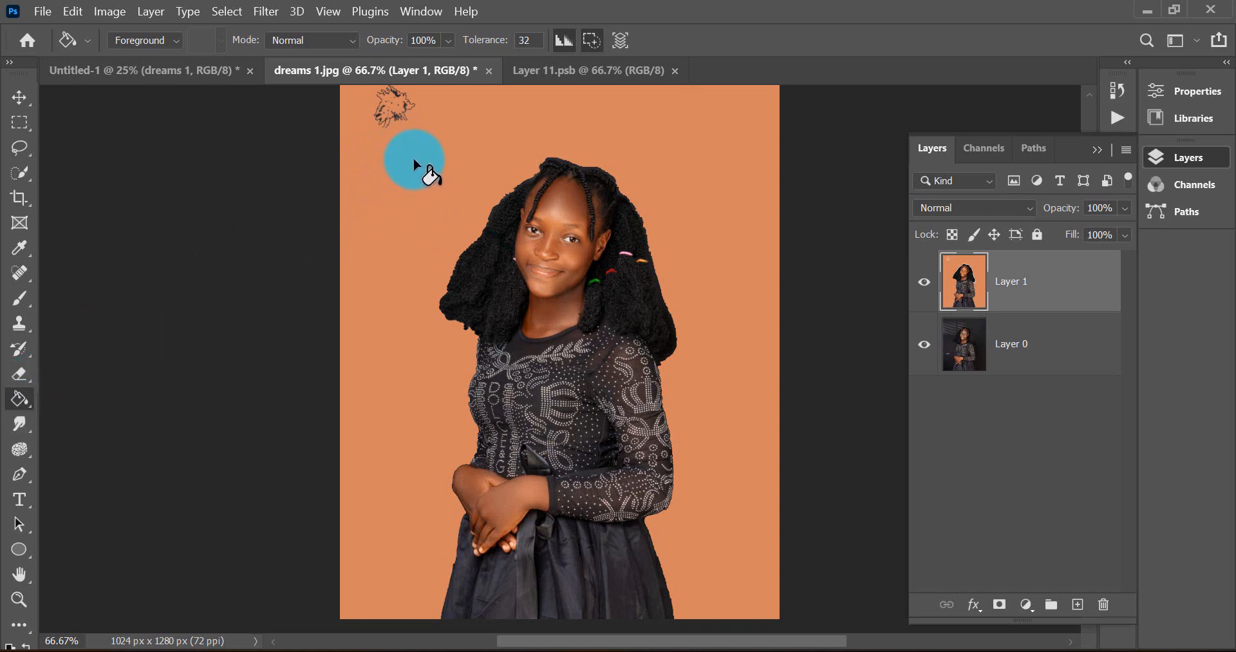
Fill the leftover dark specks in the upper-left backdrop of Layer 1 with the orange foreground colour using the Paint Bucket.
left_click(406, 165)
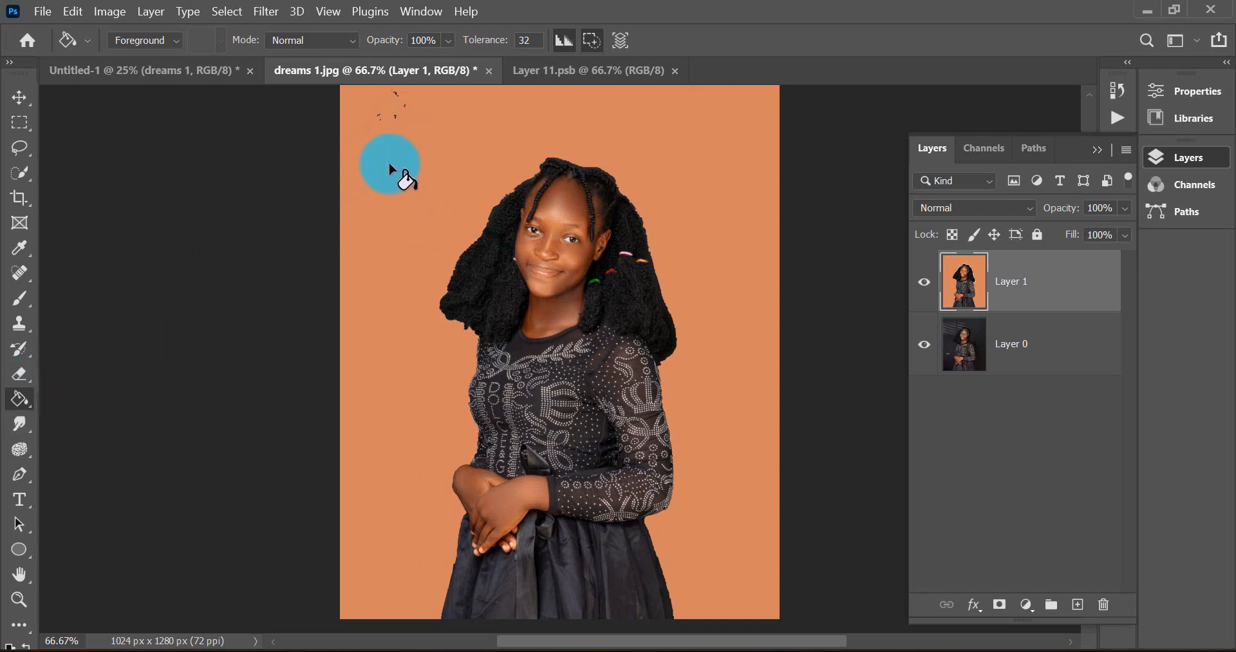
scroll(29, 226, "down", 3)
scroll(15, 90, "up", 2)
Set the foreground colour to dark brown #592710 and fill Layer 1's orange backdrop with it using the Paint Bucket.
left_click(10, 62)
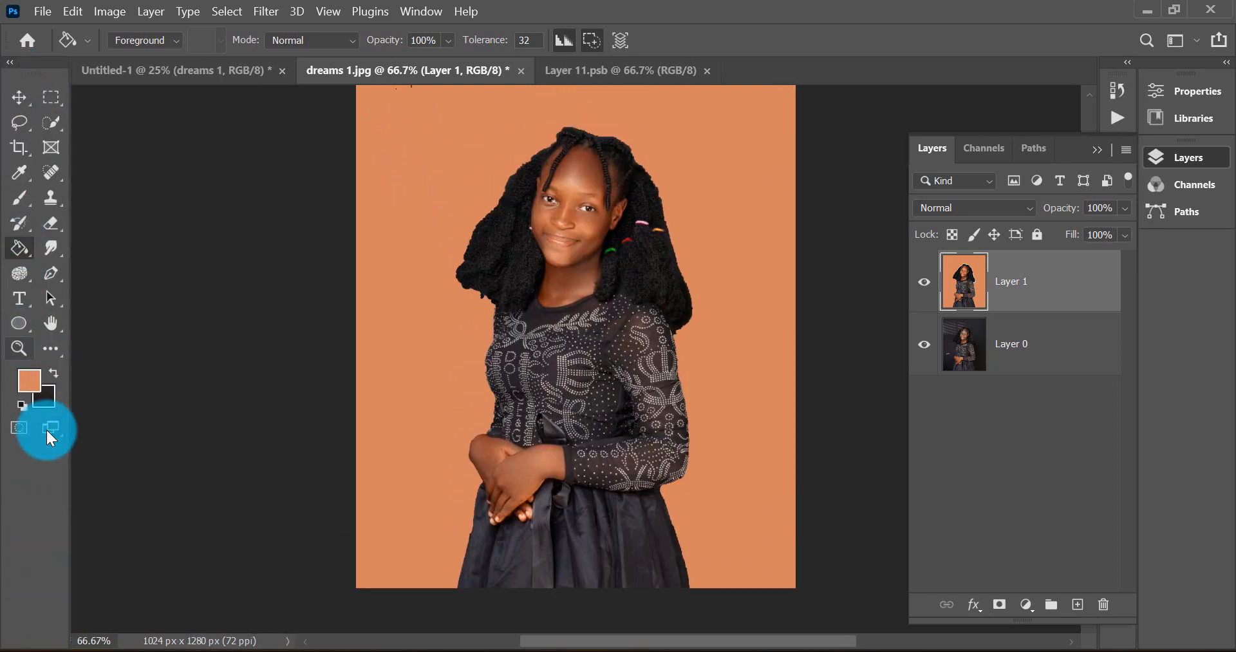
left_click(29, 377)
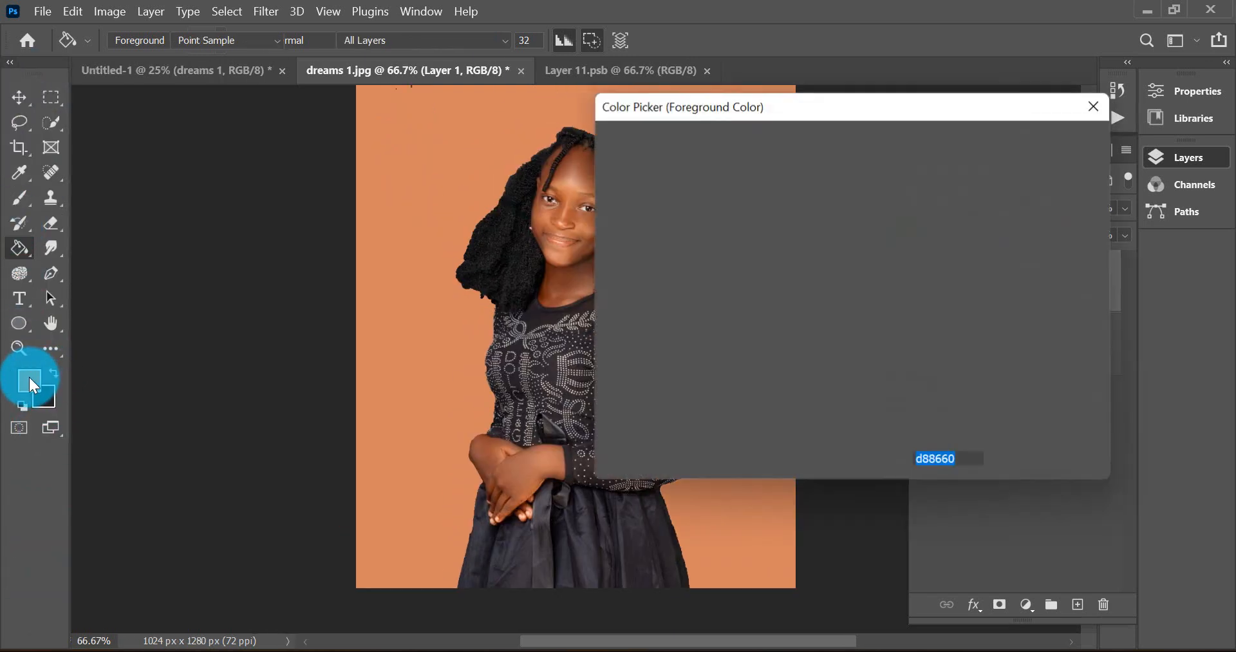
left_click(802, 264)
left_click(805, 308)
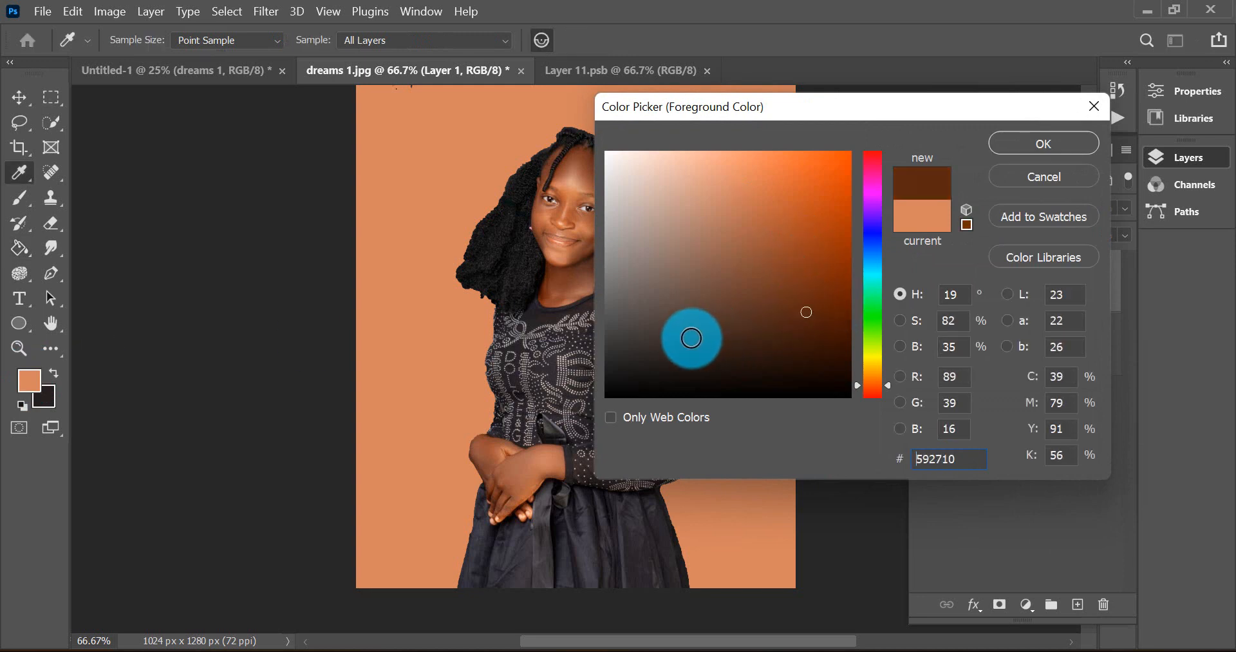
key("Return")
key("g")
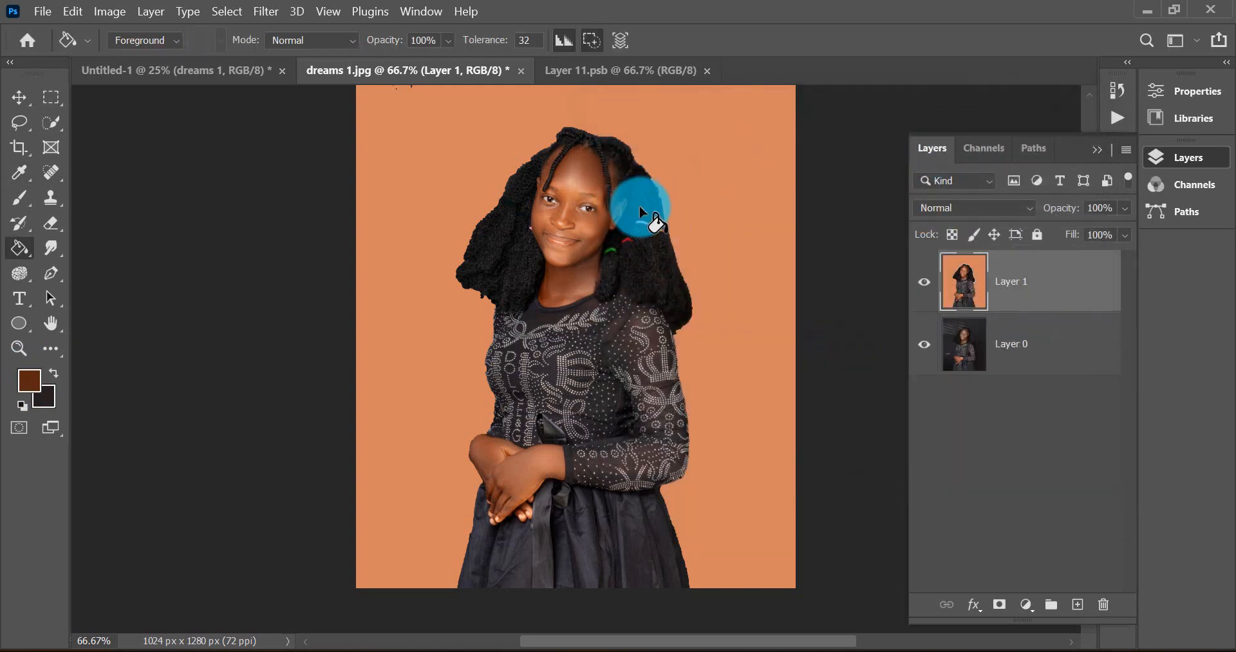
left_click(403, 159)
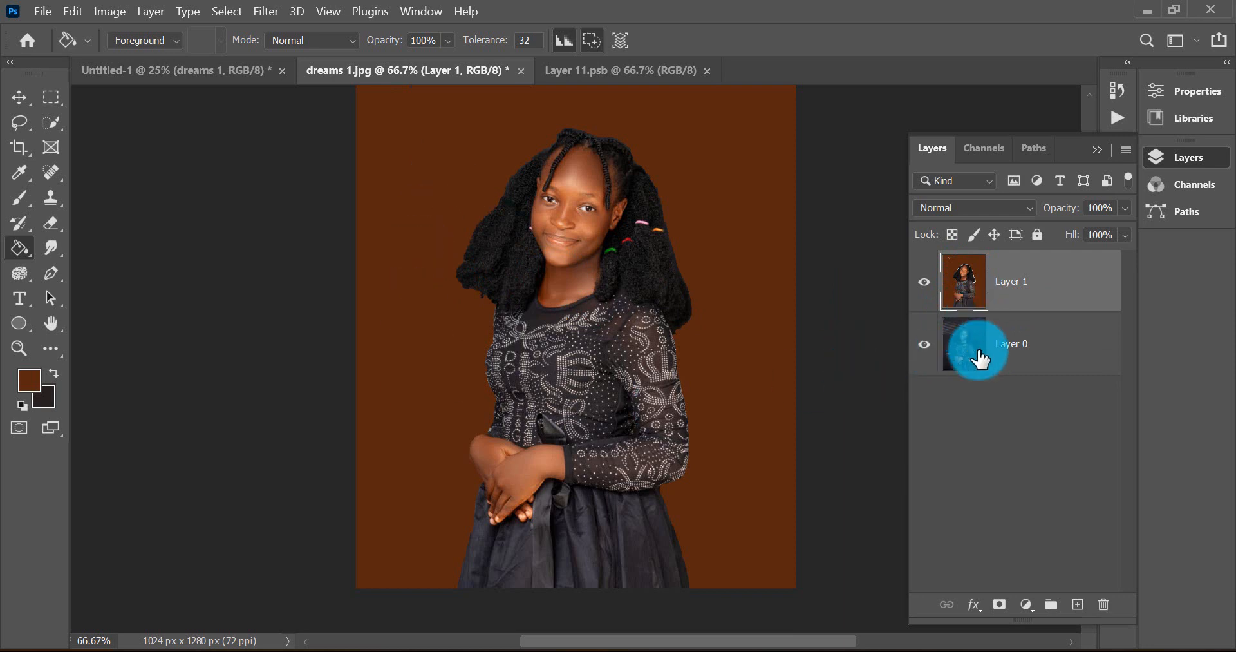
left_click(926, 282)
left_click(926, 282)
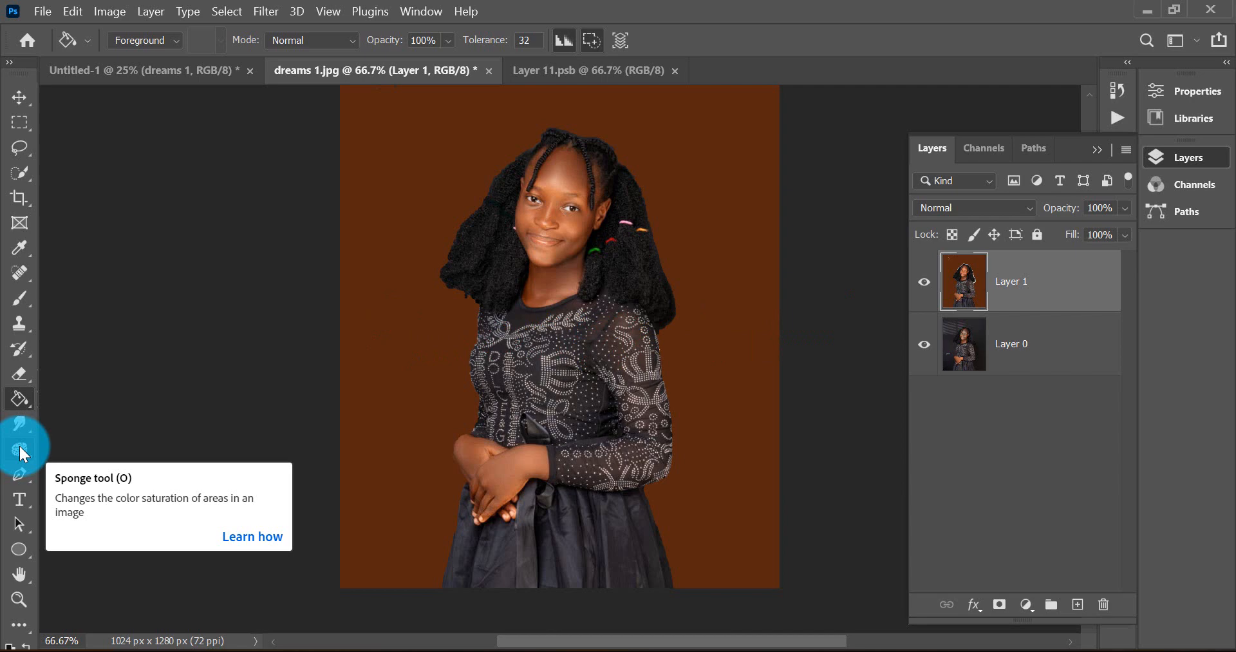
Apply a Brightness/Contrast adjustment to Layer 1 with brightness 35 and contrast 19.
left_click(119, 13)
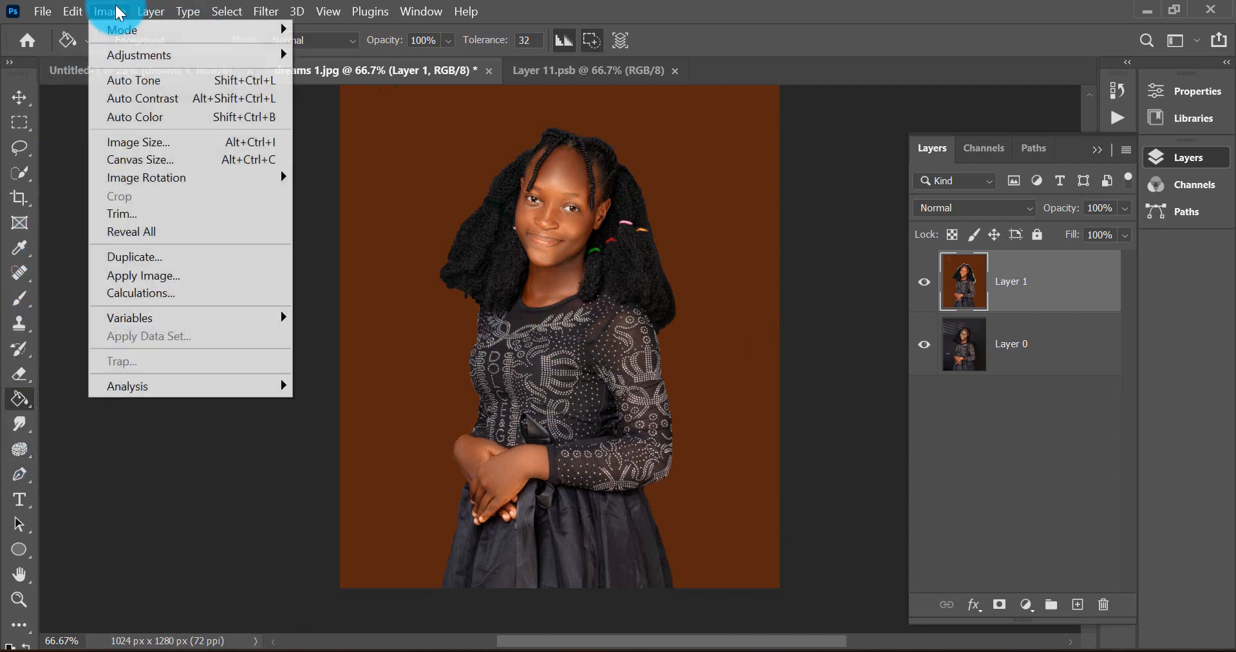
mouse_move(229, 55)
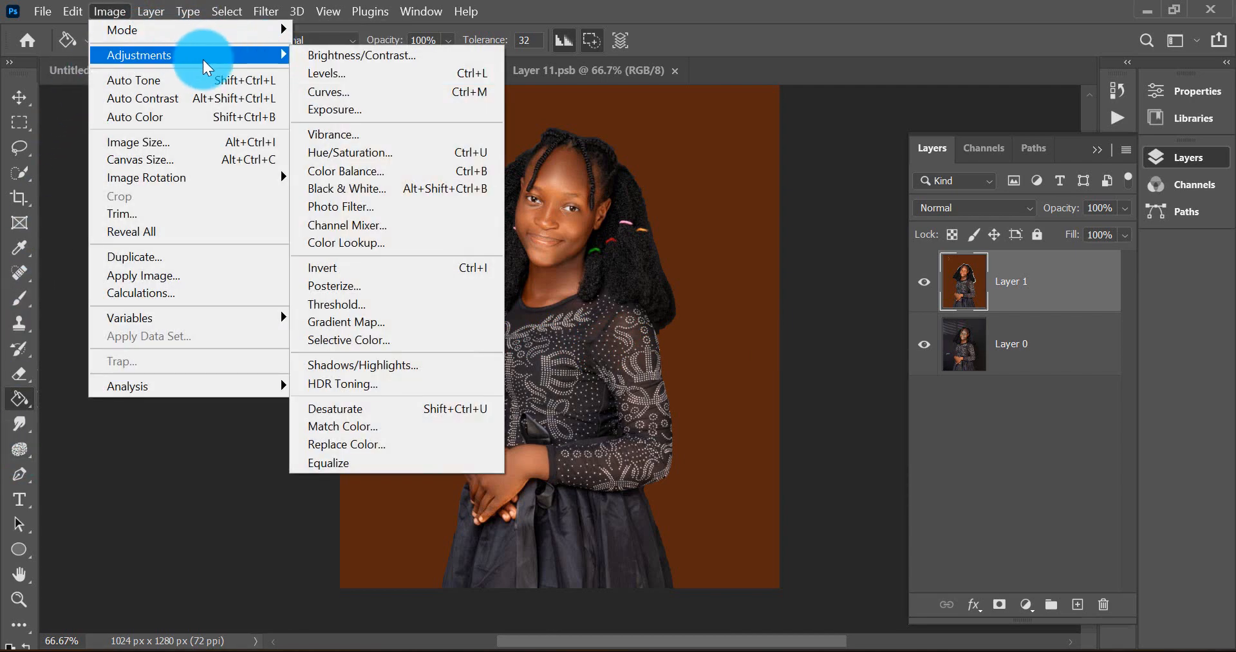
left_click(348, 56)
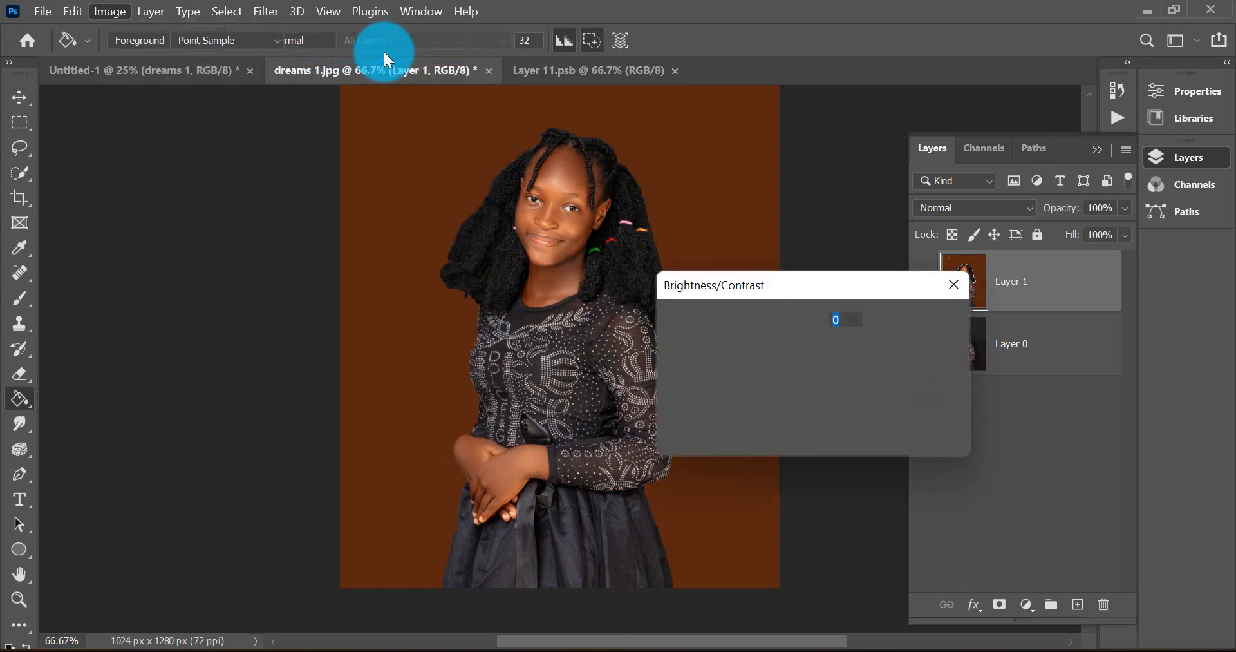
left_click_drag(771, 340, 790, 346)
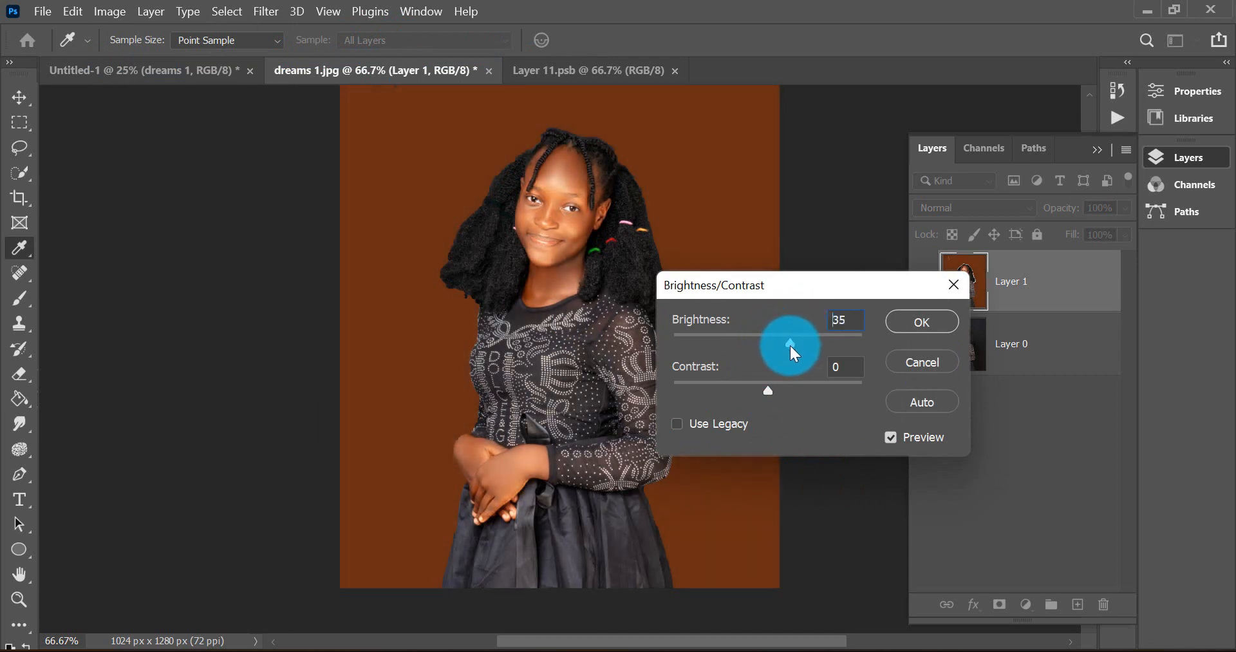
left_click_drag(768, 389, 787, 392)
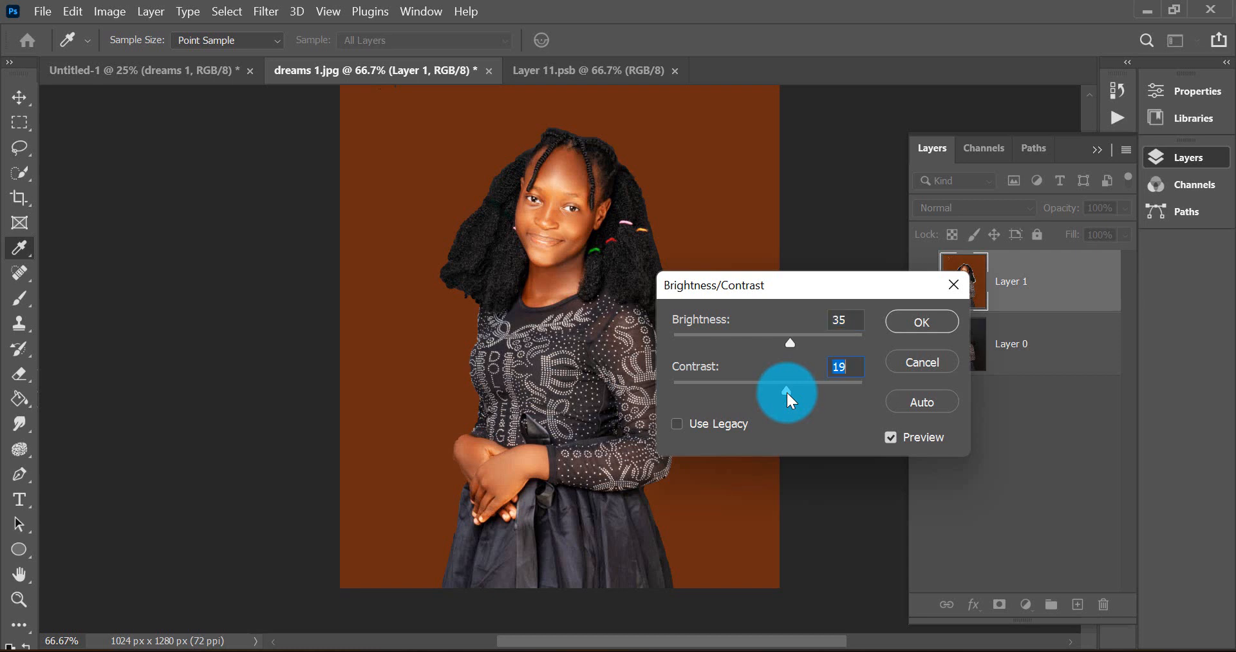
left_click(948, 321)
key("g")
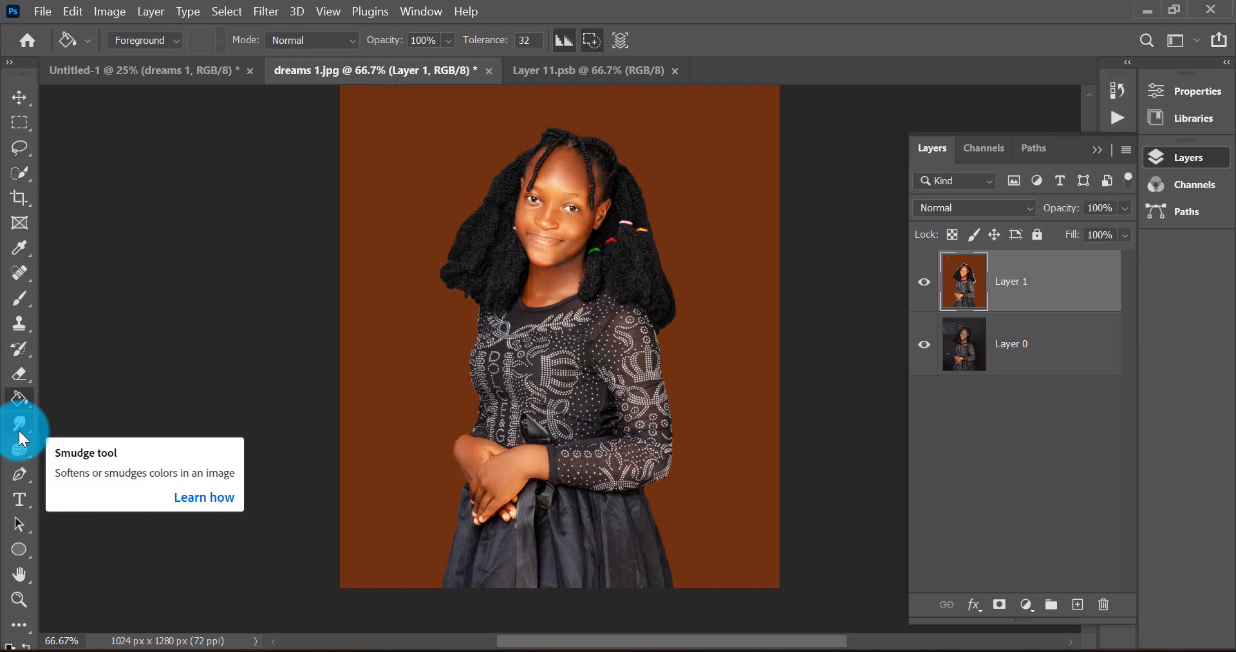
Draw a closed, straight-sided path loosely around the girl with the Pen tool, from her head down to the skirt.
left_click(19, 474)
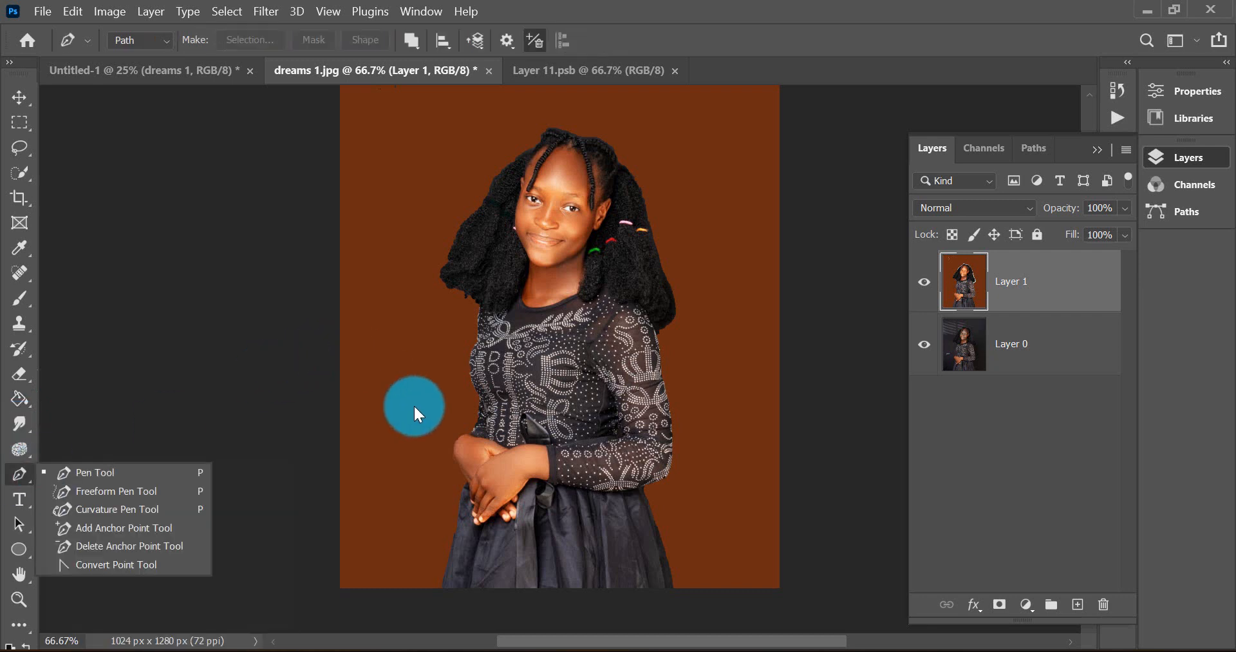
left_click(76, 473)
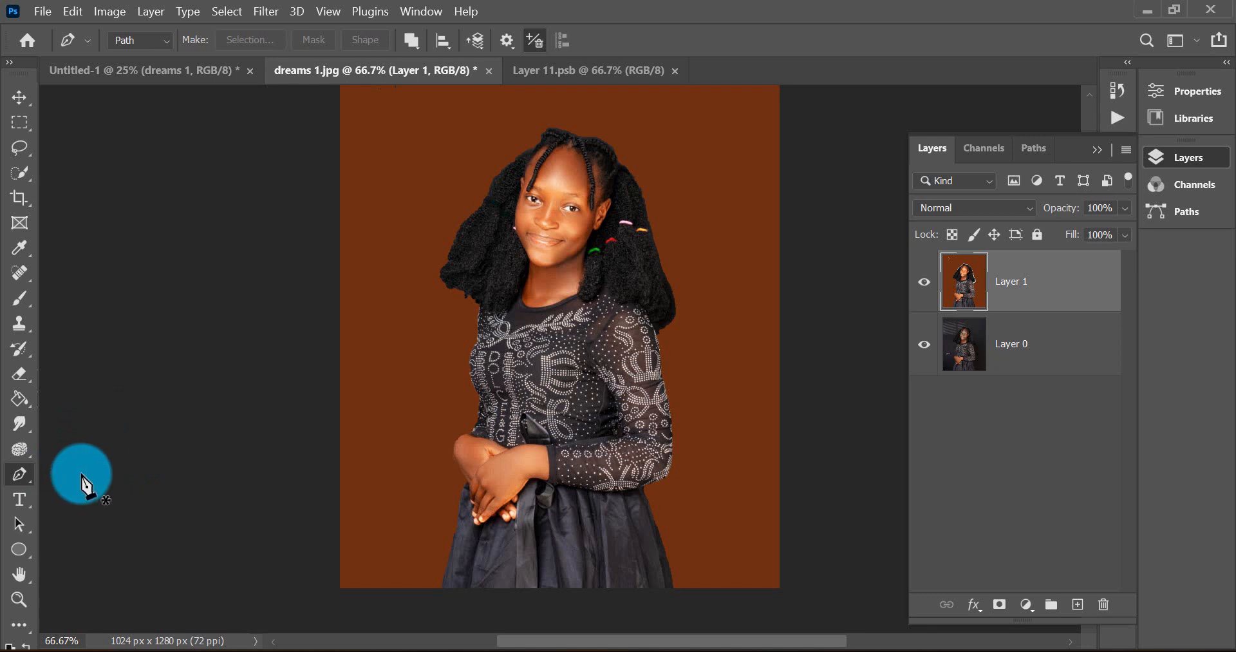
left_click(414, 401)
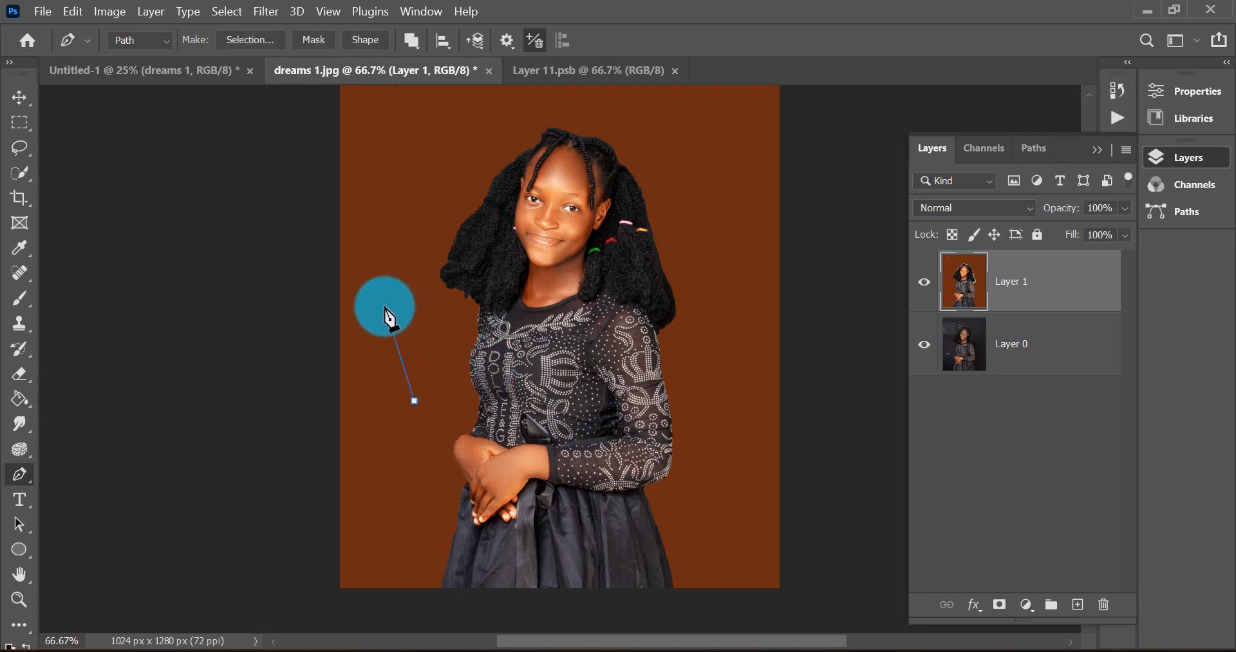
left_click(387, 313)
left_click(428, 193)
left_click(493, 144)
left_click(627, 116)
left_click(716, 239)
left_click(725, 398)
left_click(701, 558)
left_click(383, 550)
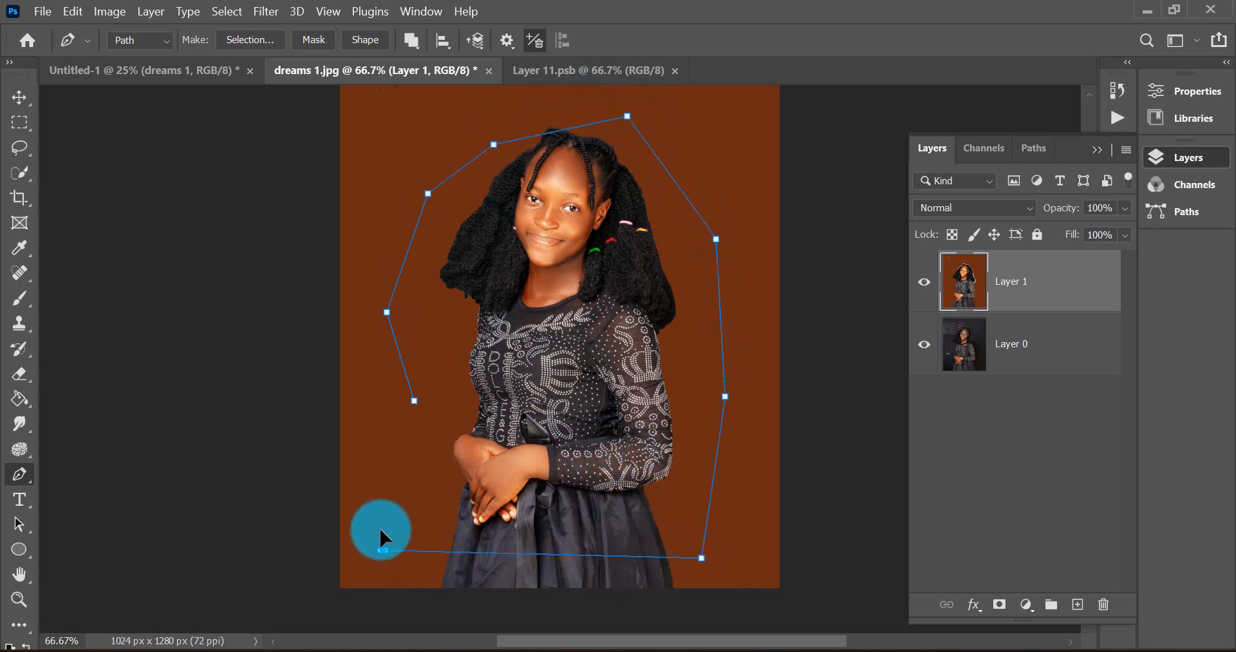
left_click(415, 401)
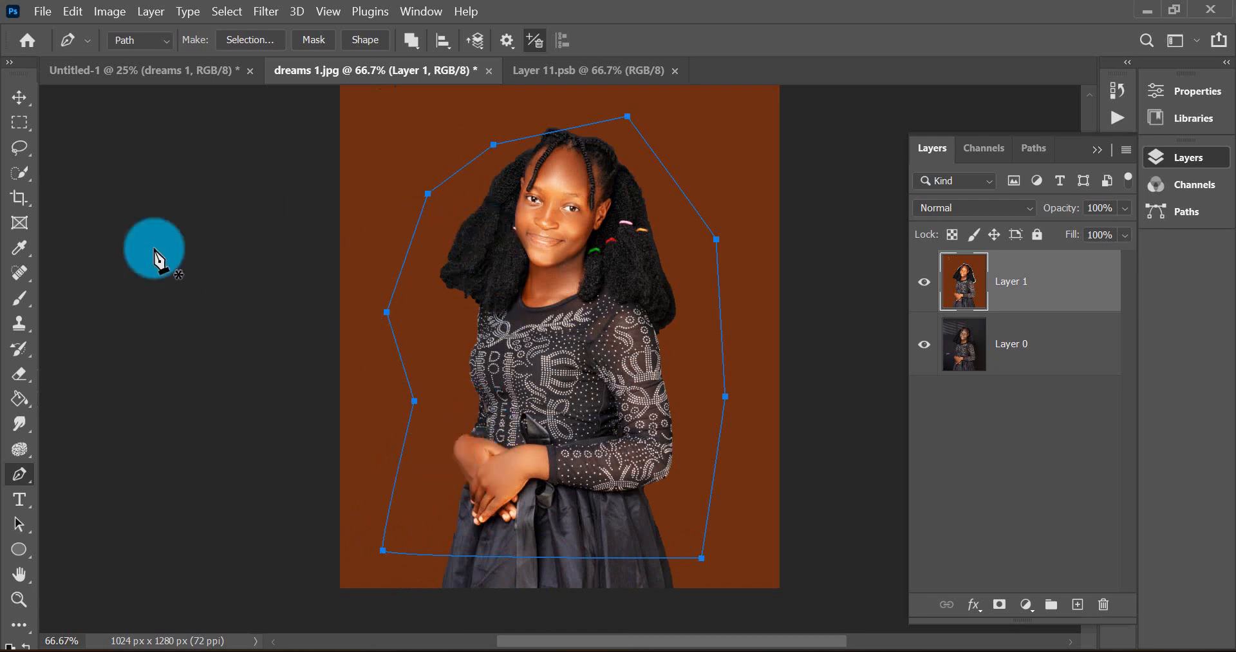
Try shifting Layer 1 with the Move tool to expose Layer 0 beneath, and restore its original position.
left_click(20, 96)
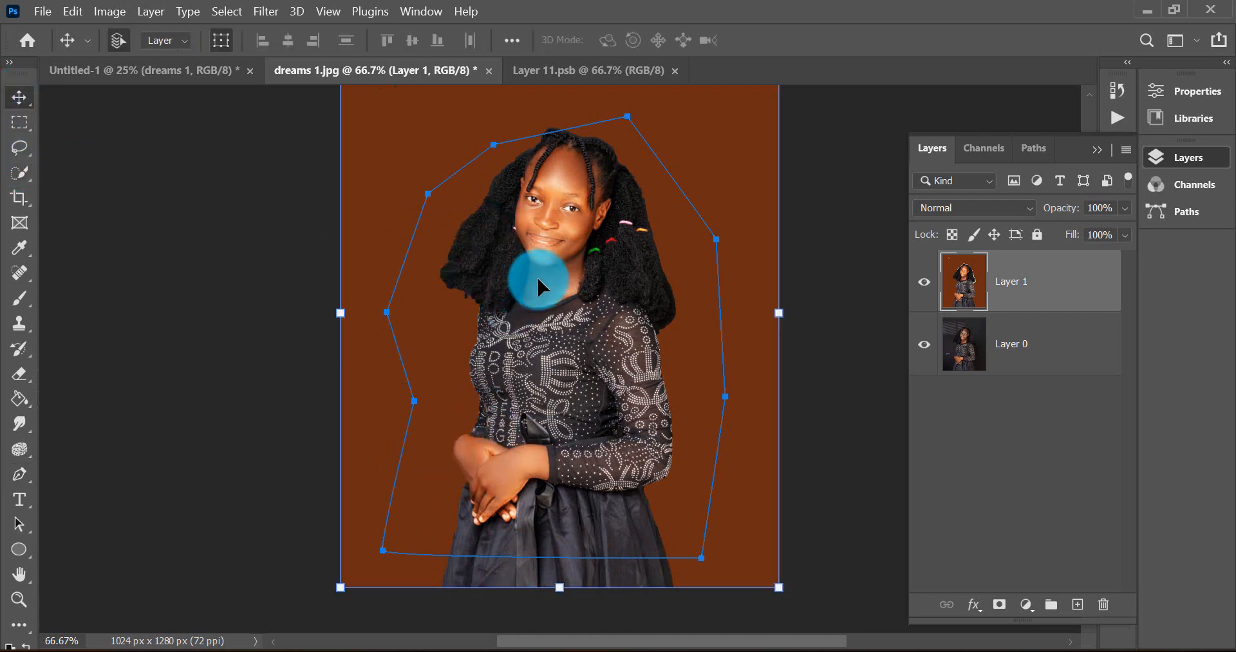
left_click_drag(714, 251, 694, 255)
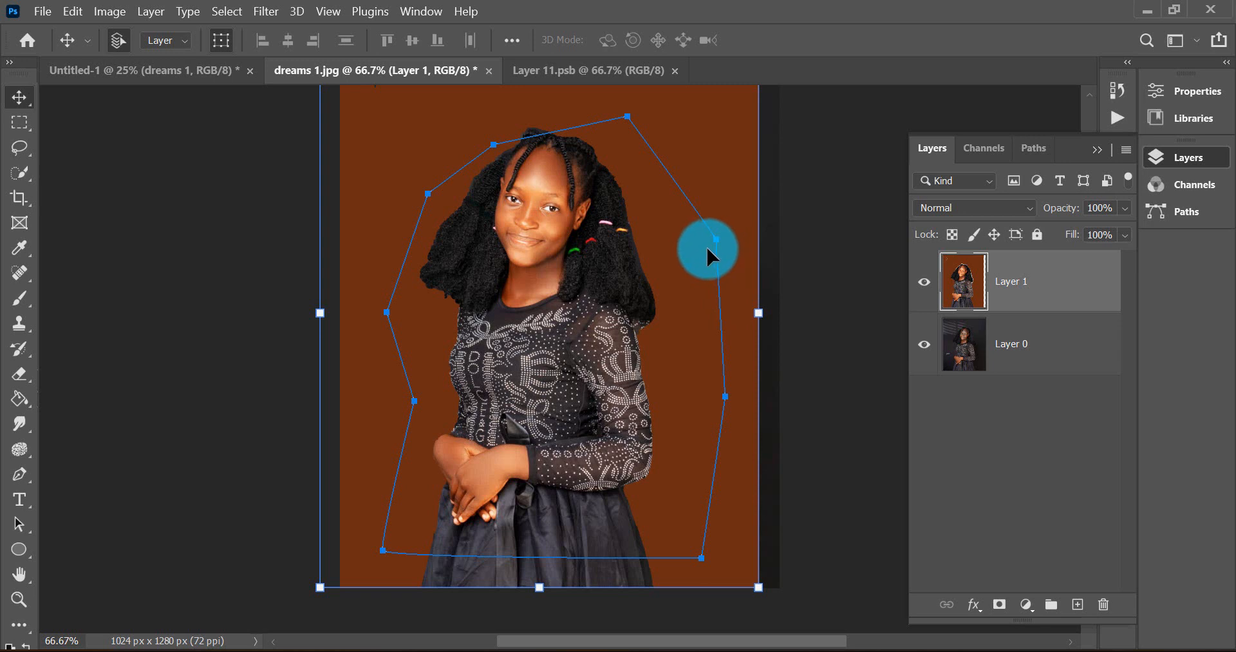
key("ctrl+z")
key("ctrl+z")
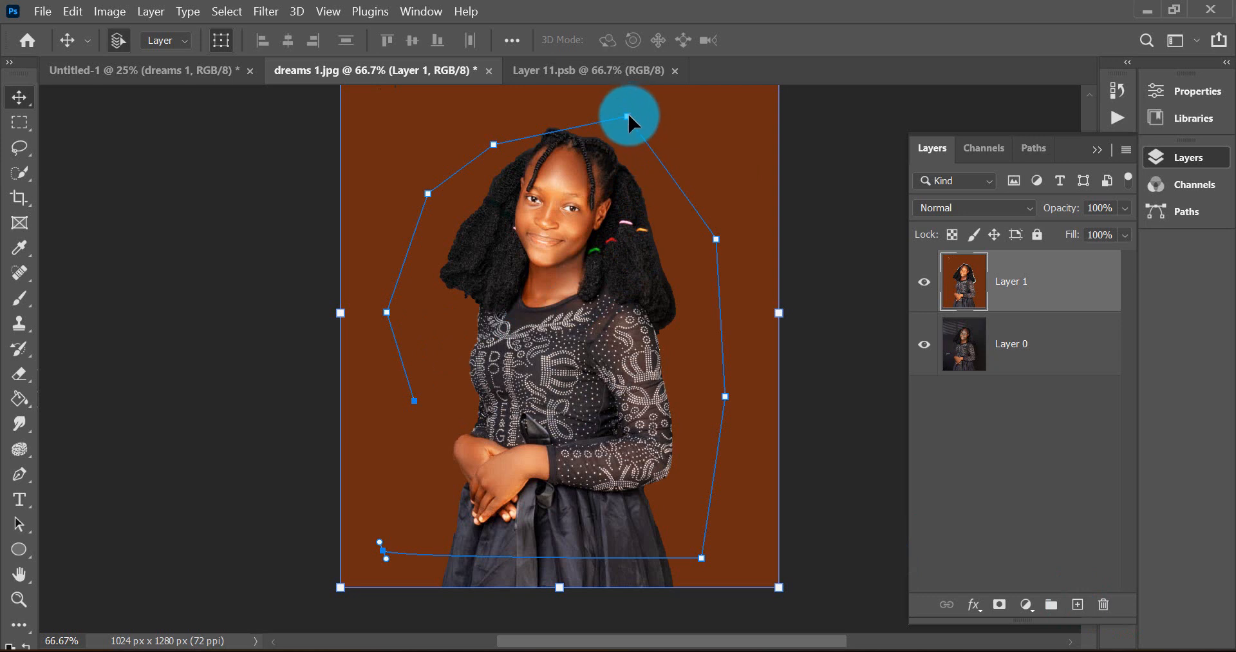
mouse_move(631, 117)
left_mouse_down()
mouse_move(607, 128)
mouse_move(661, 114)
mouse_move(624, 124)
left_mouse_up()
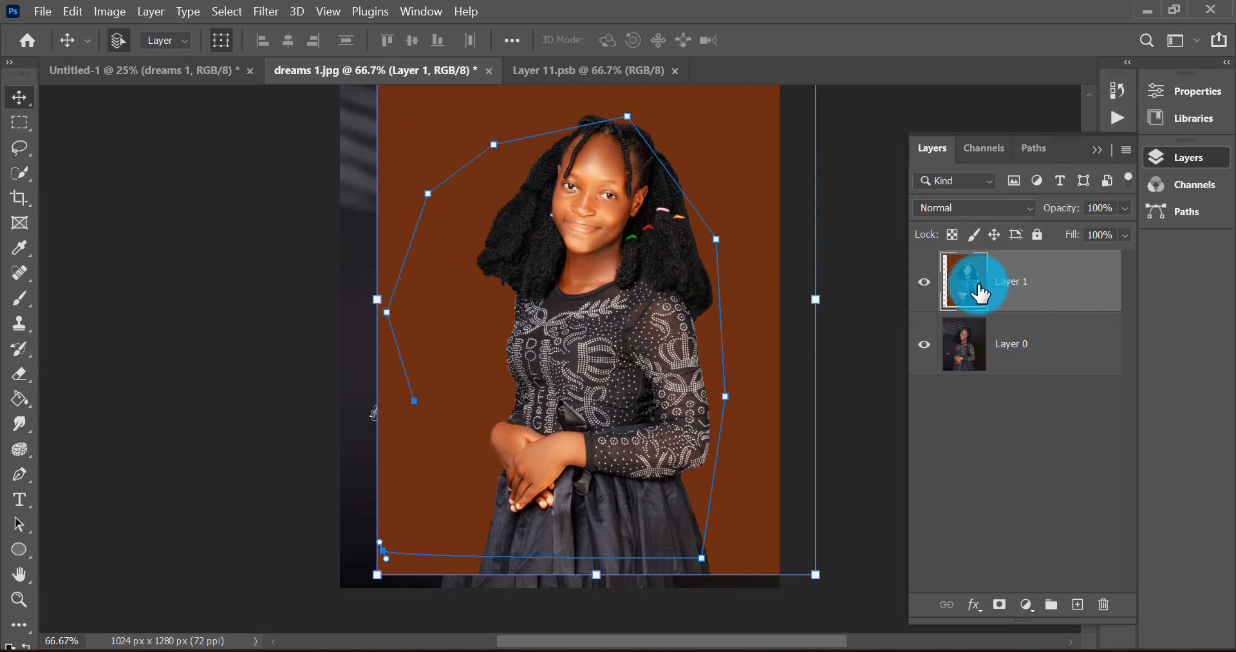
left_click_drag(693, 126, 654, 152)
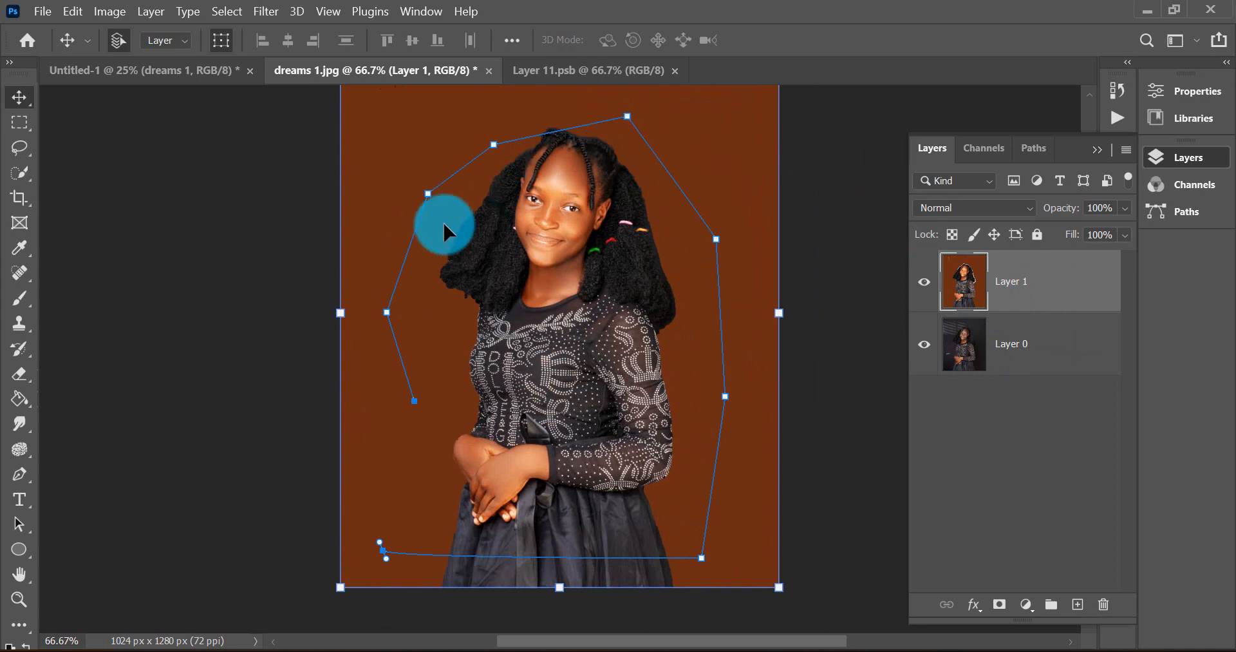
Add the 60 pt text "YOUTUBE" on the backdrop at the upper left of the photo and colour it white.
left_click(18, 500)
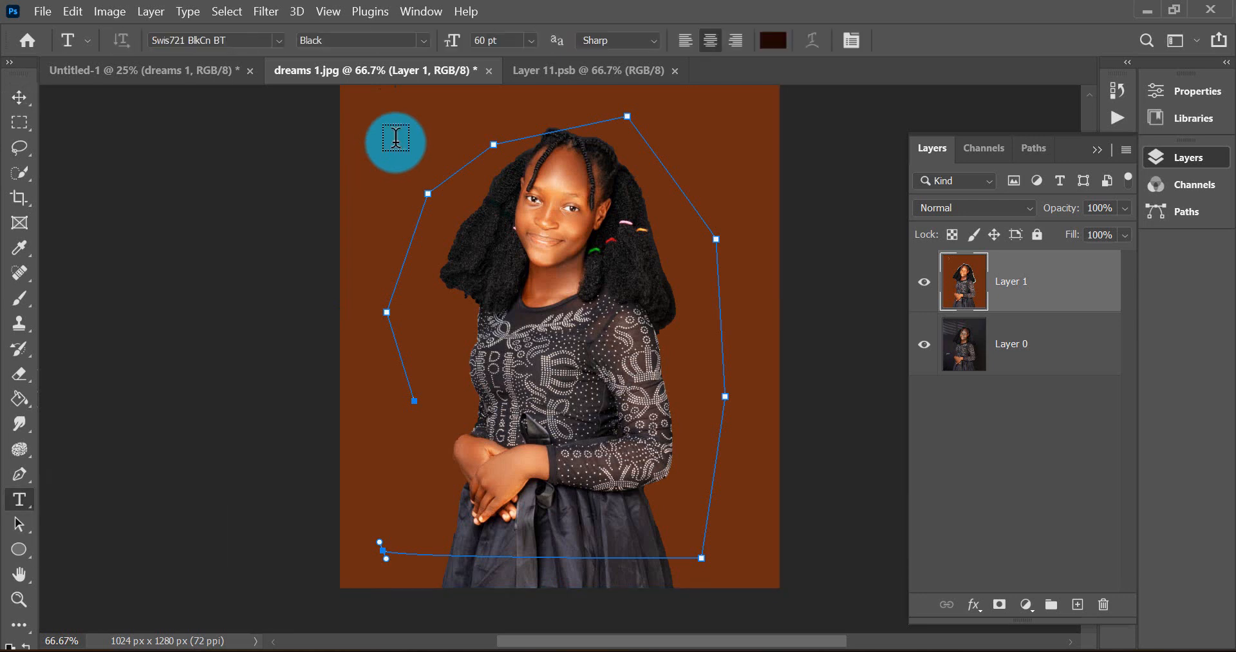
left_click(396, 137)
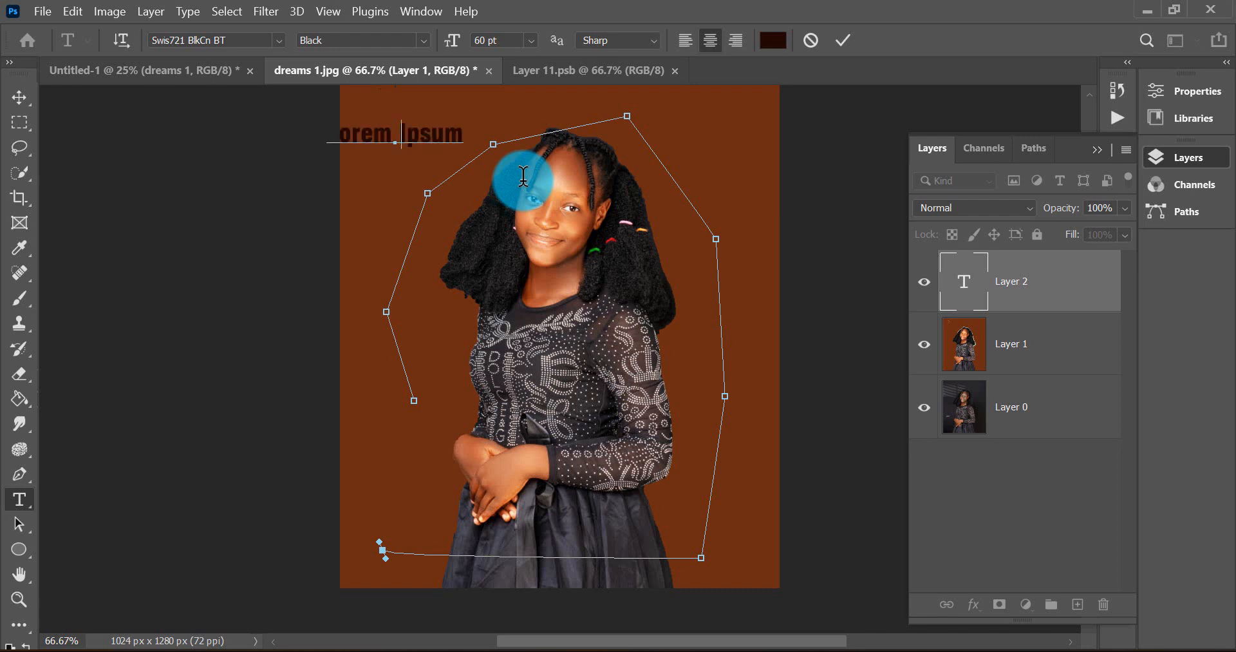
type("YOUTUBE")
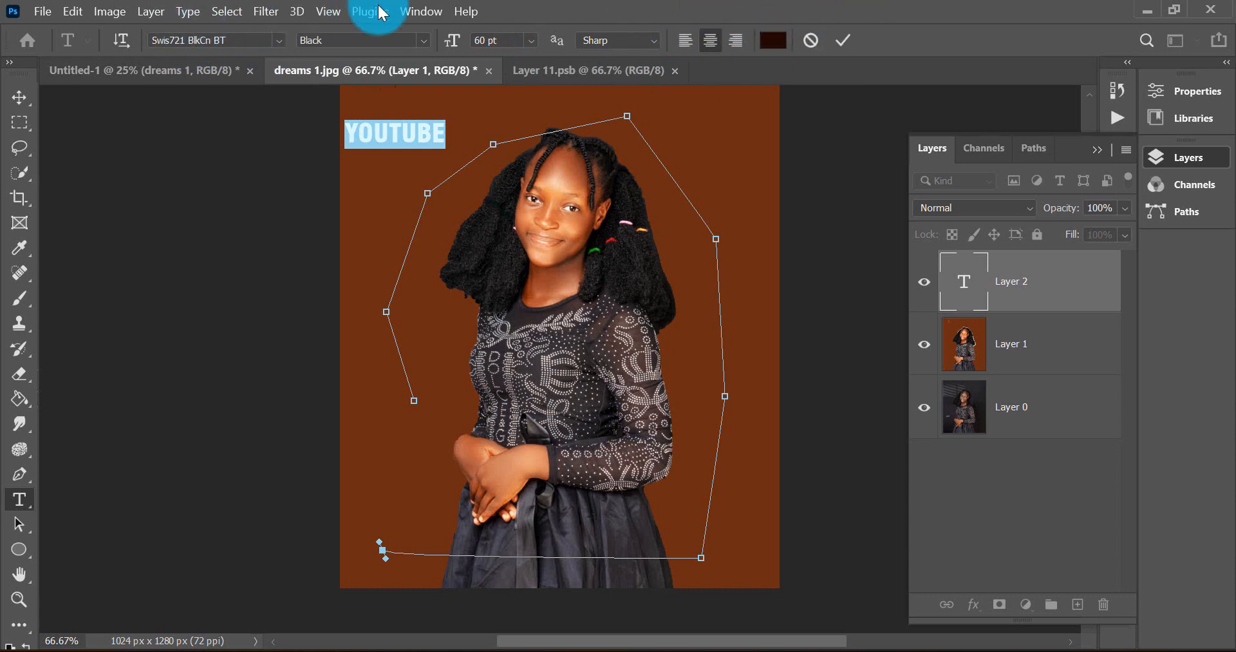
left_click(786, 42)
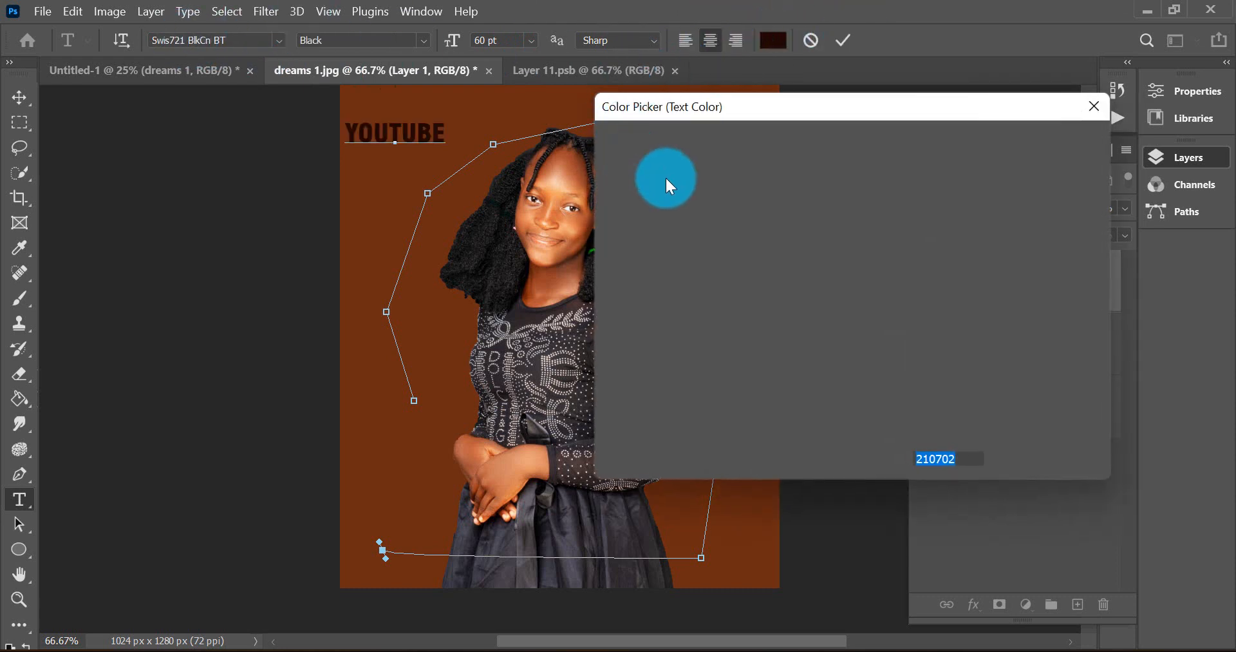
left_click_drag(620, 171, 592, 138)
left_click(1024, 142)
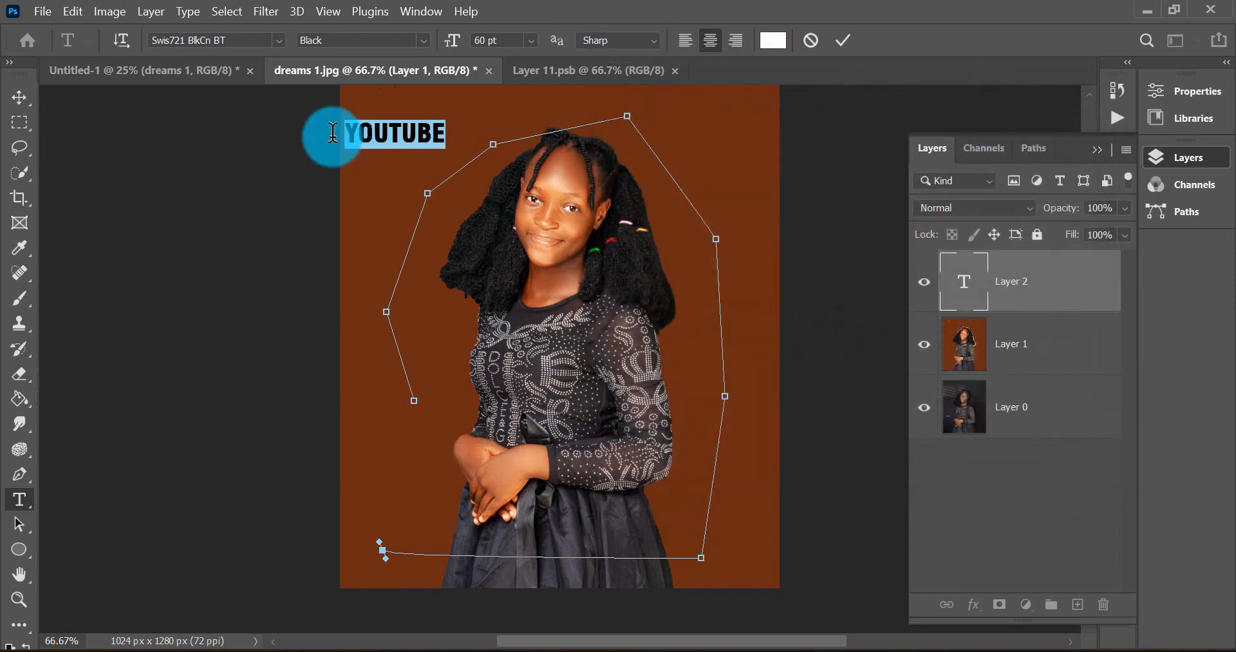
Change the YOUTUBE text's font to 04b_03b Regular and commit the text edit.
left_click(279, 40)
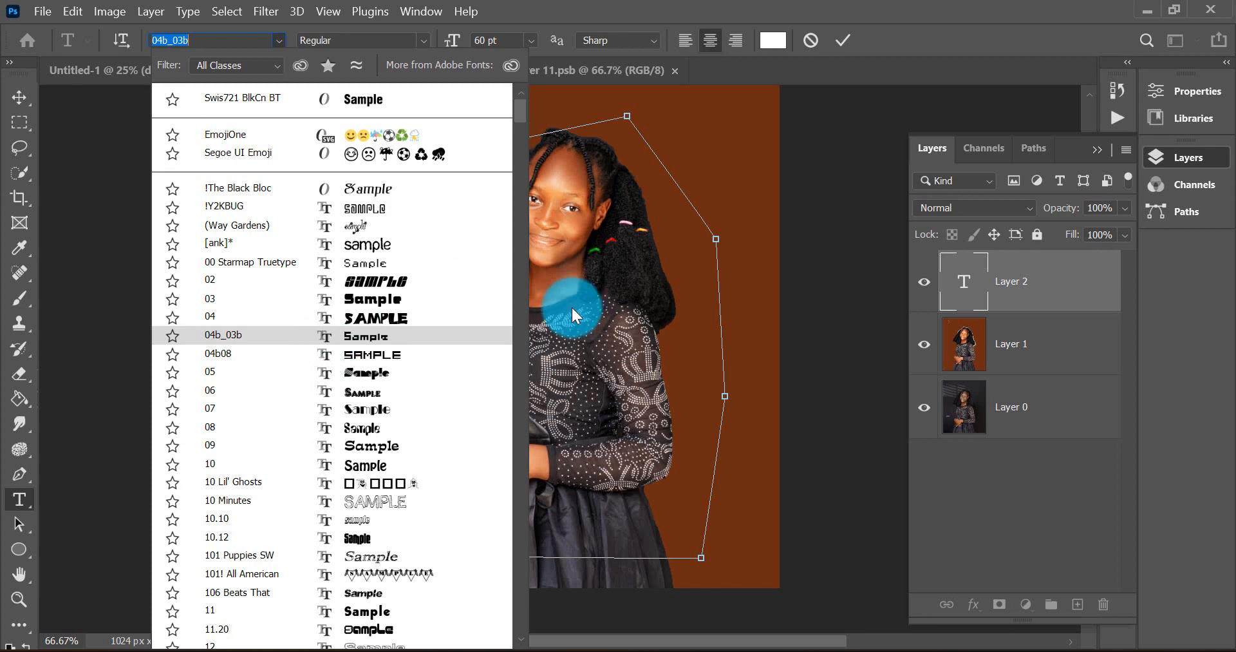
left_click(771, 187)
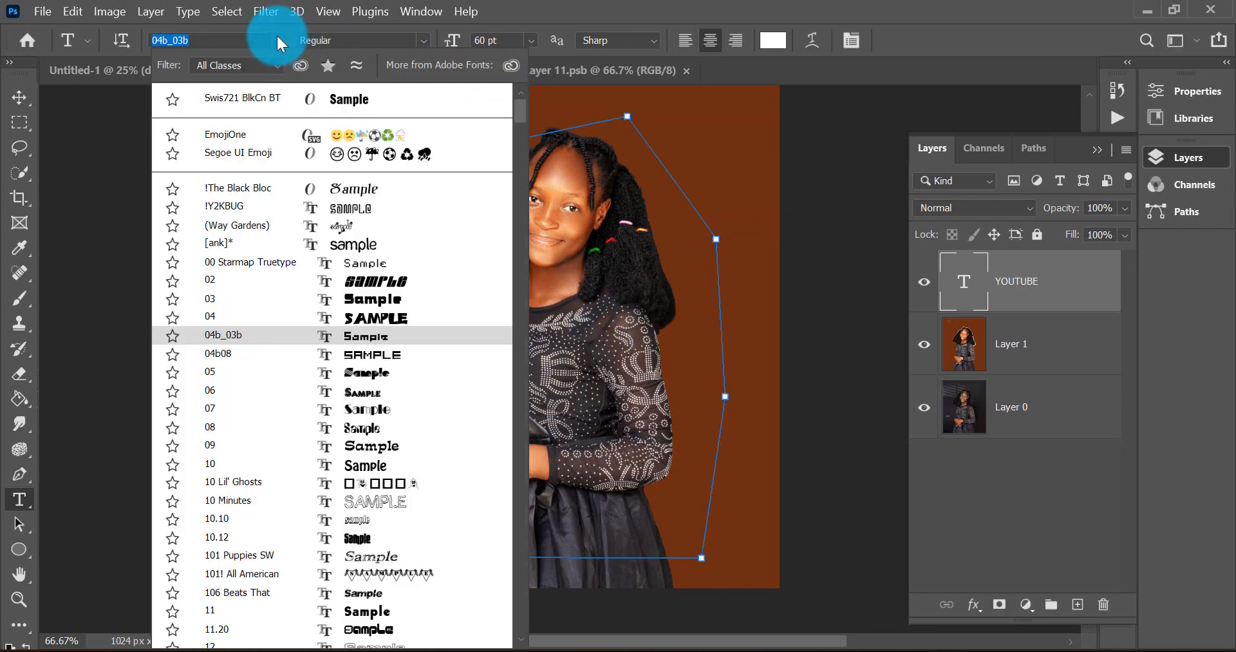
left_click(278, 40)
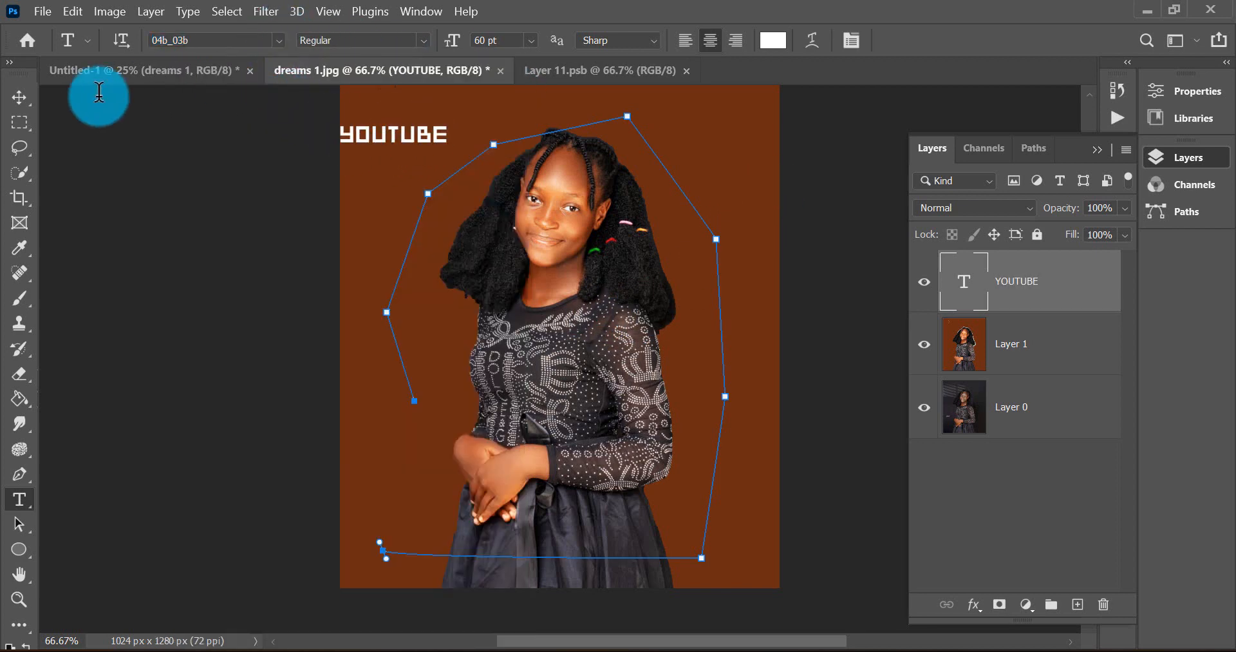
Scale the YOUTUBE text to about 337% and centre it horizontally over the top of the girl's head.
left_click(16, 96)
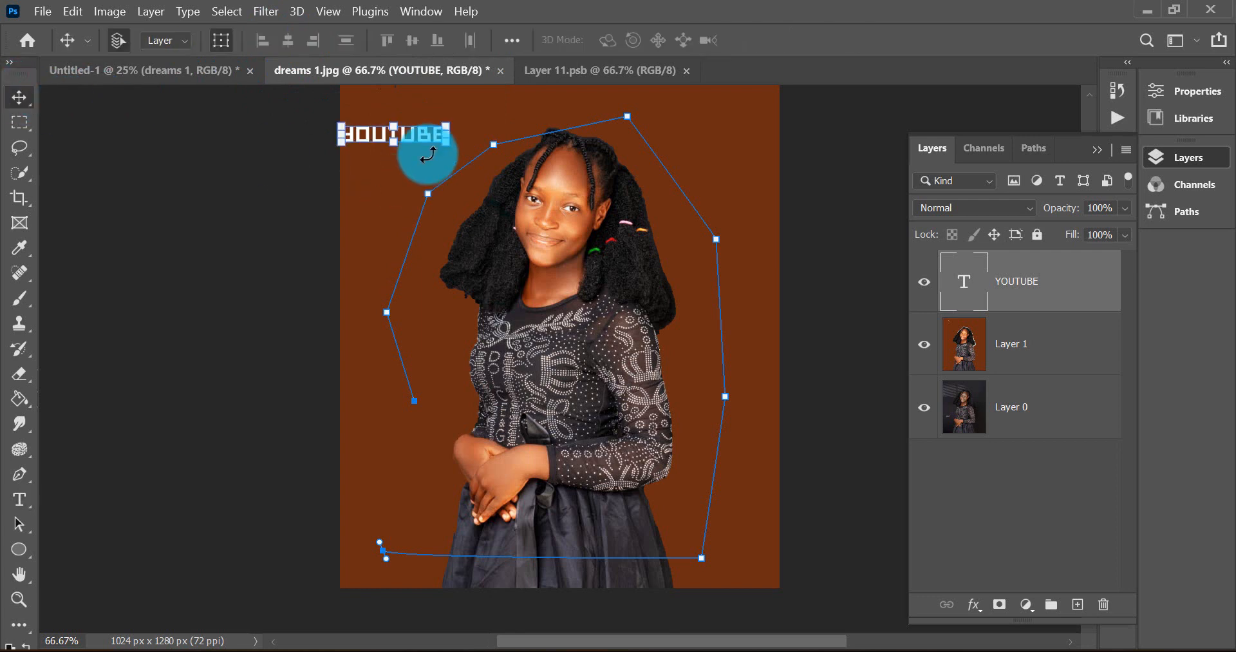
left_click_drag(438, 143, 690, 240)
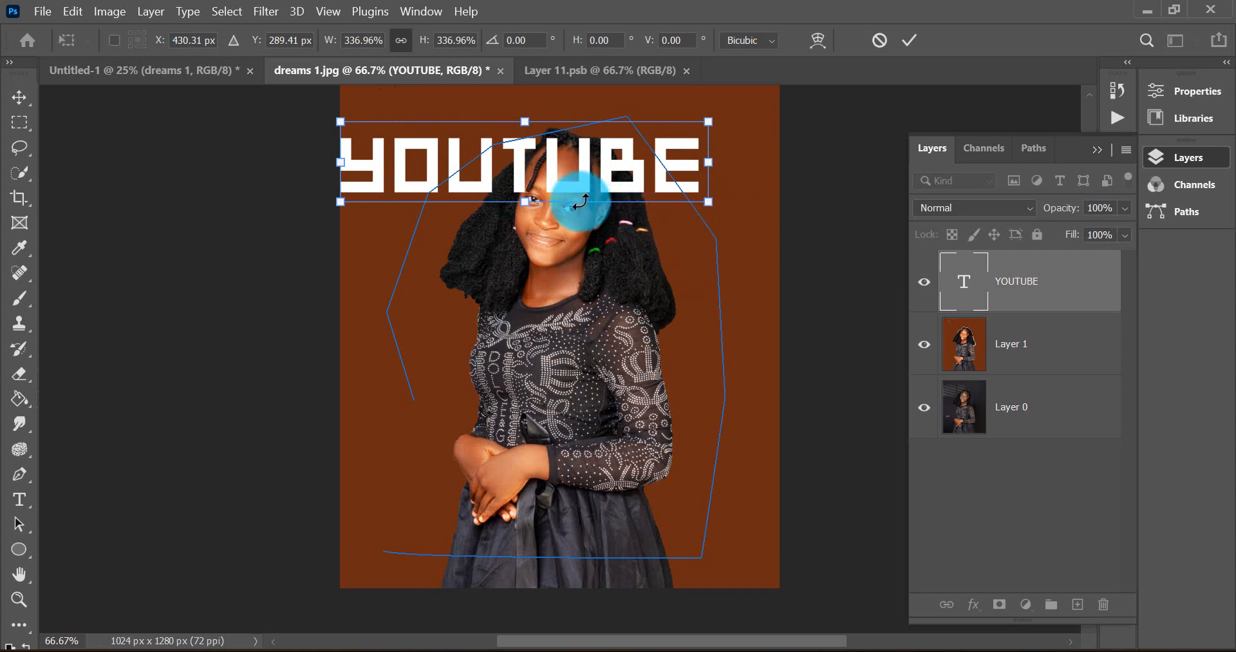
left_click_drag(561, 169, 587, 152)
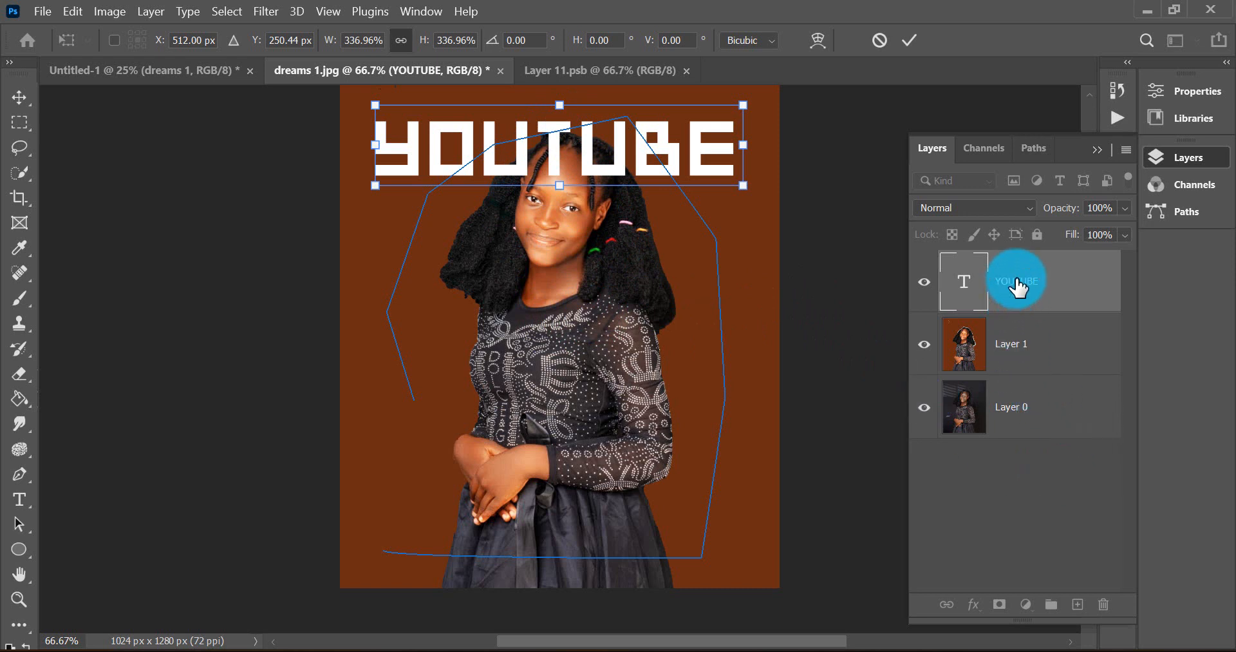
Commit the text transform and move the YOUTUBE layer beneath Layer 1 in the layer order.
left_click(1018, 286)
left_click_drag(1017, 286, 1026, 387)
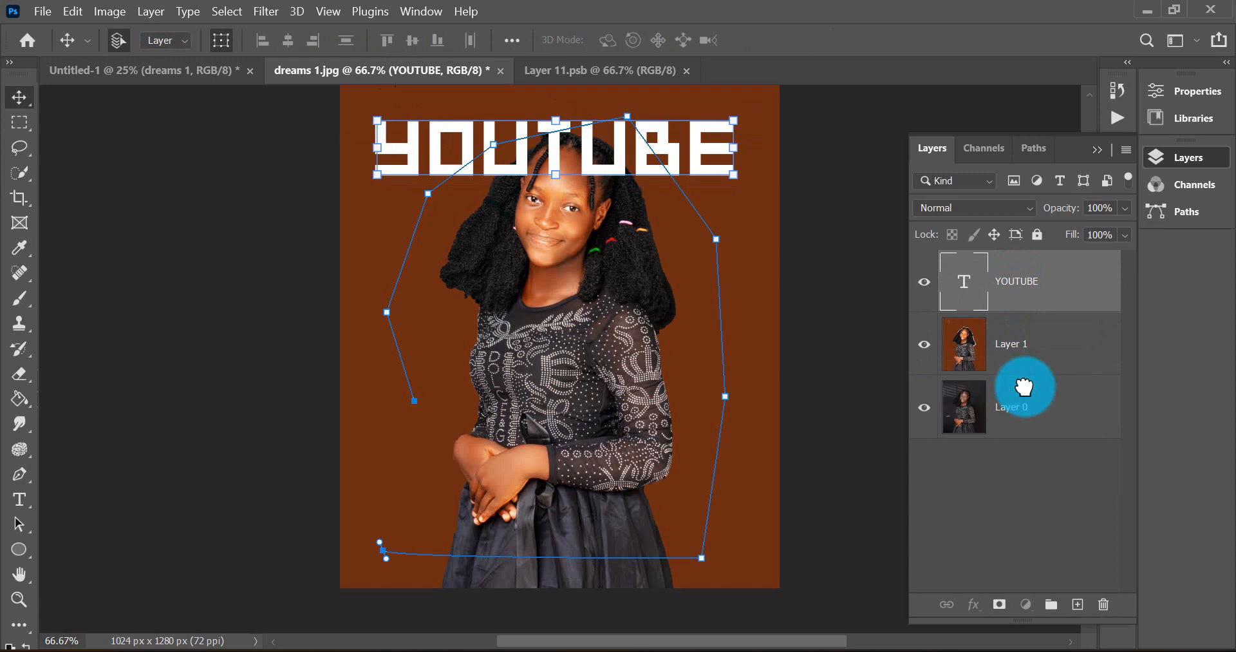
left_click_drag(1035, 279, 1054, 373)
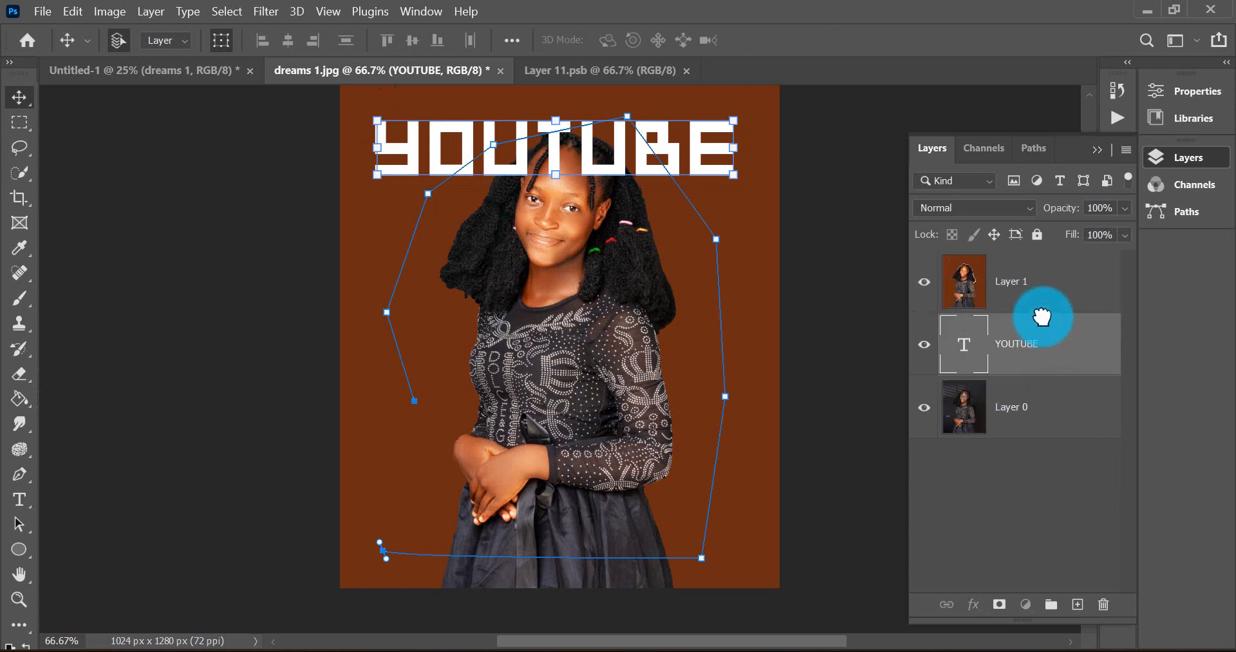
Delete Layer 1 with the brown backdrop from the photo document.
left_click(947, 290)
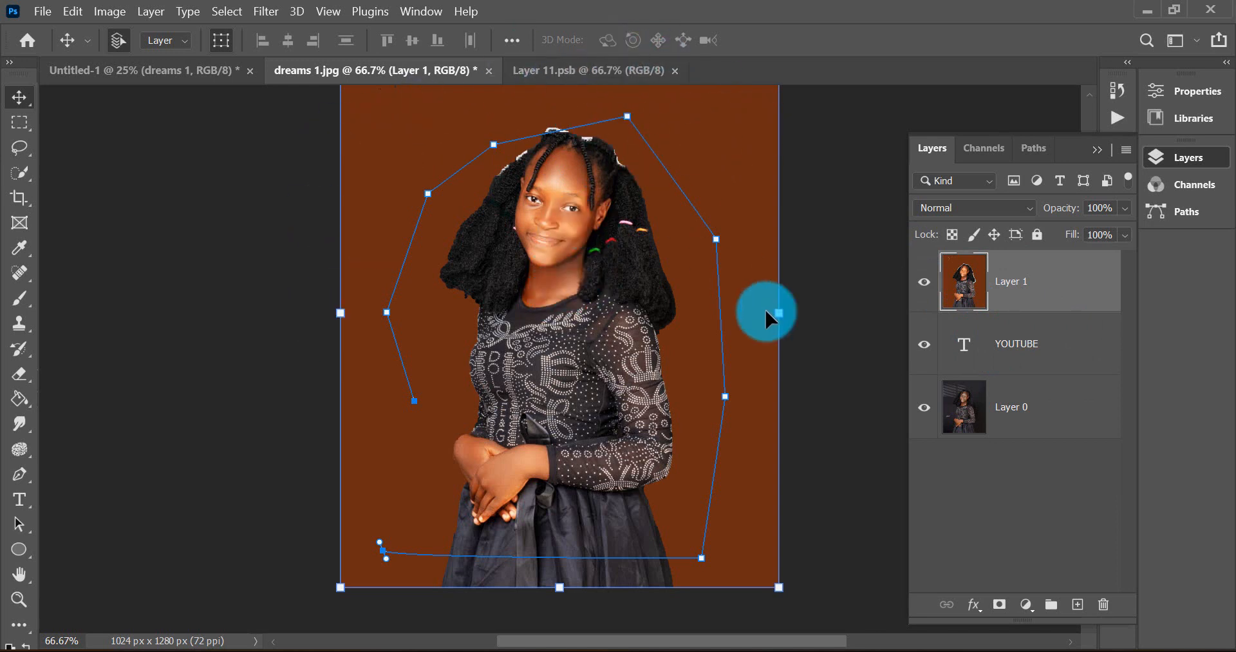
scroll(347, 392, "up", 1)
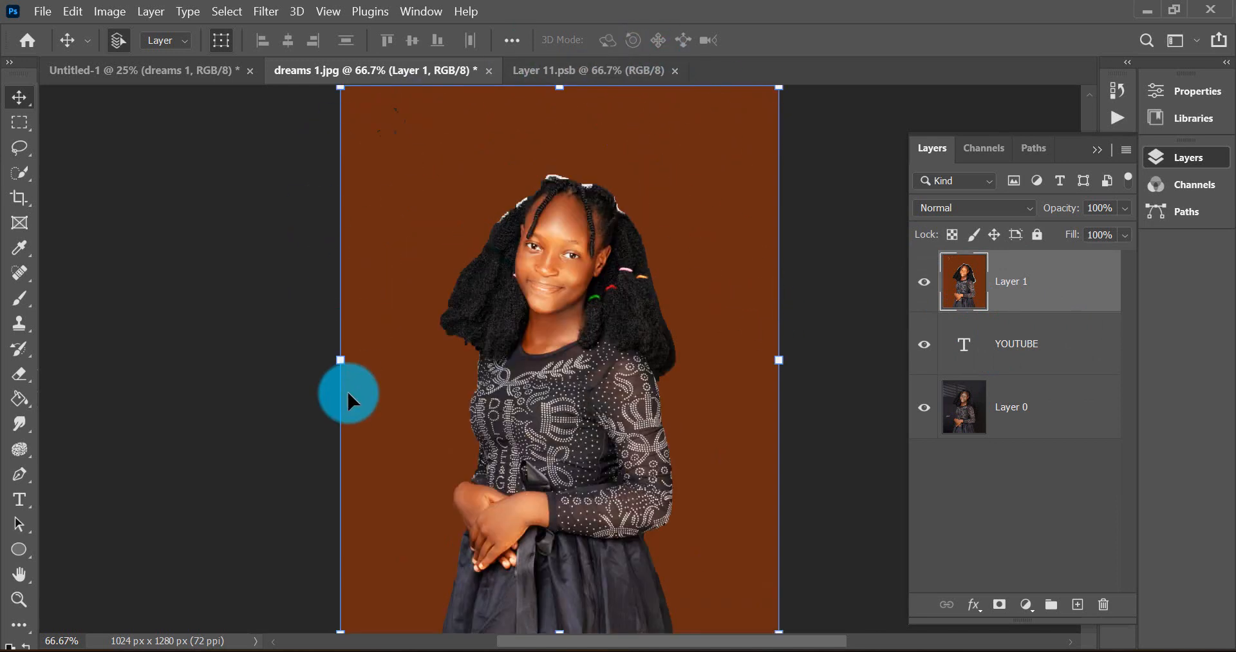
key("Delete")
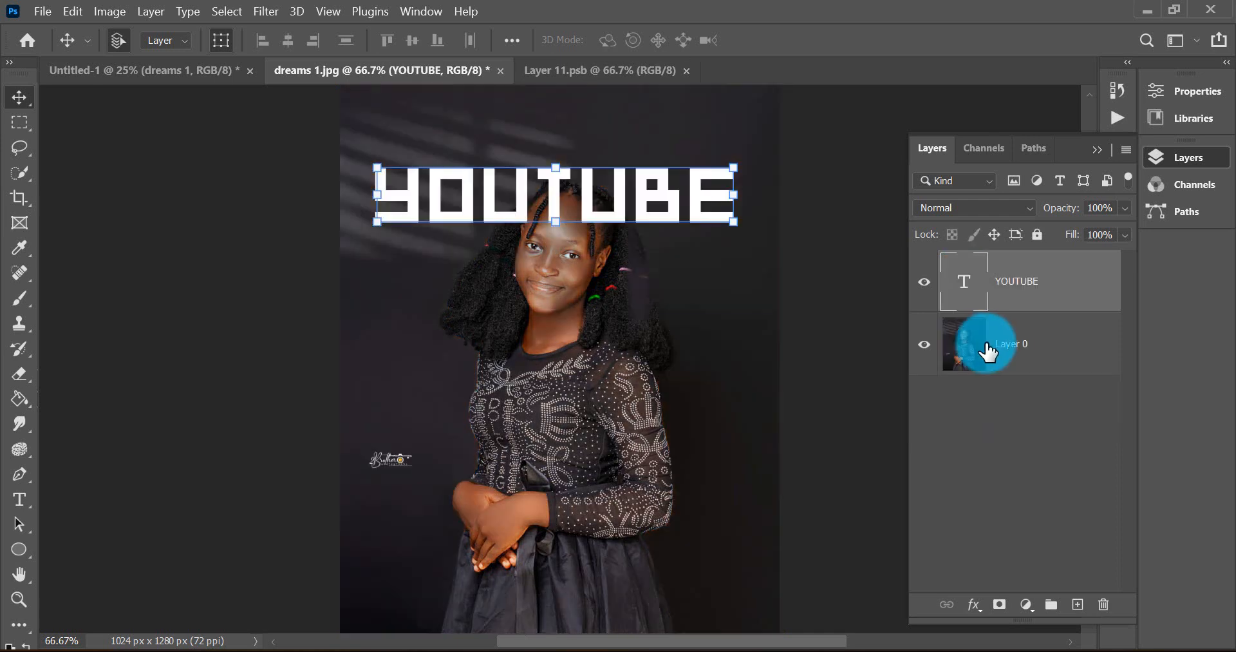
Select the girl on Layer 0 with Select Subject and copy her onto a new layer.
left_click(989, 351)
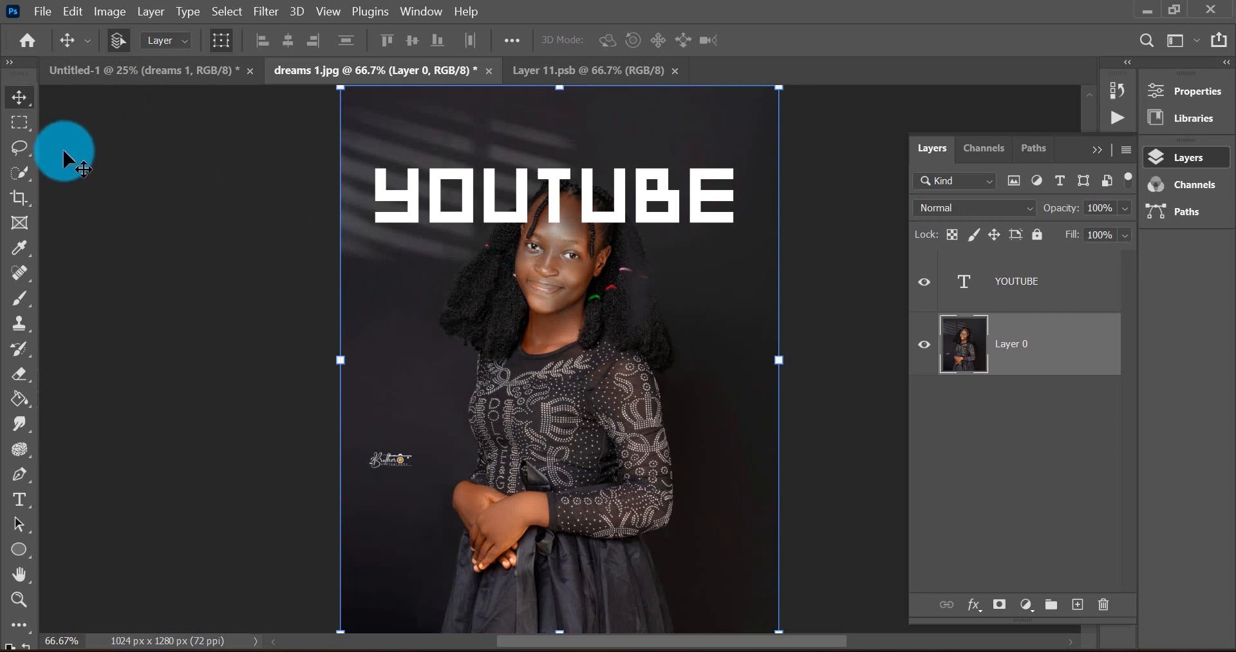
left_click(10, 175)
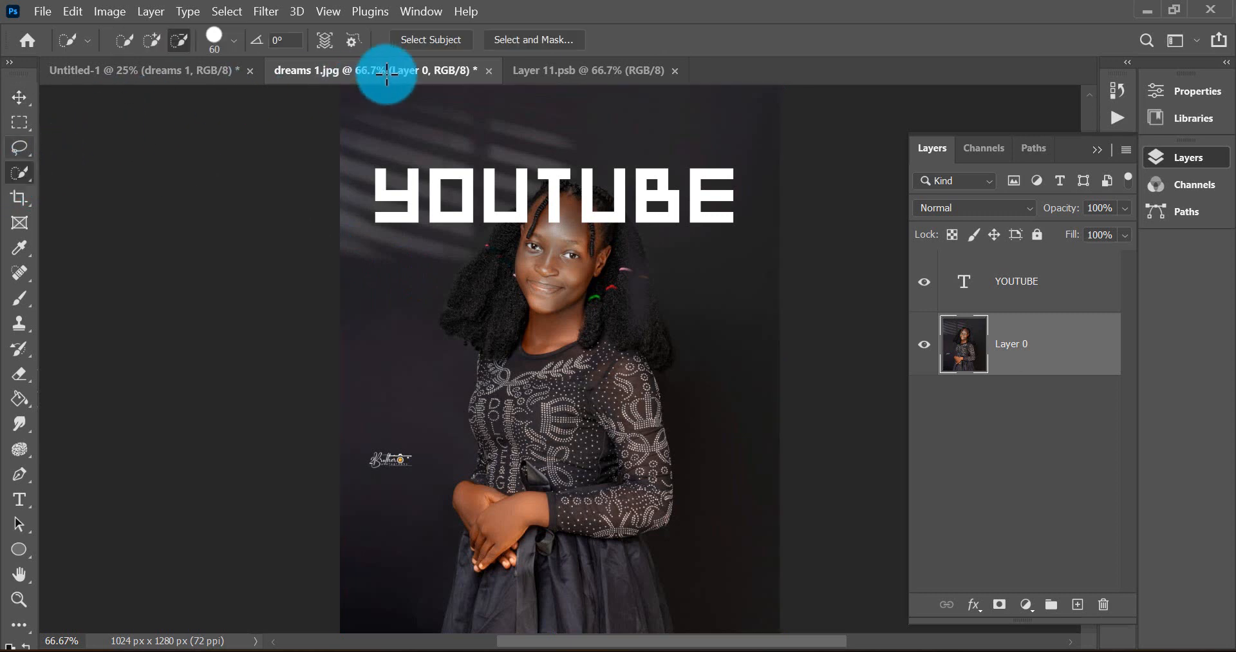
left_click(429, 40)
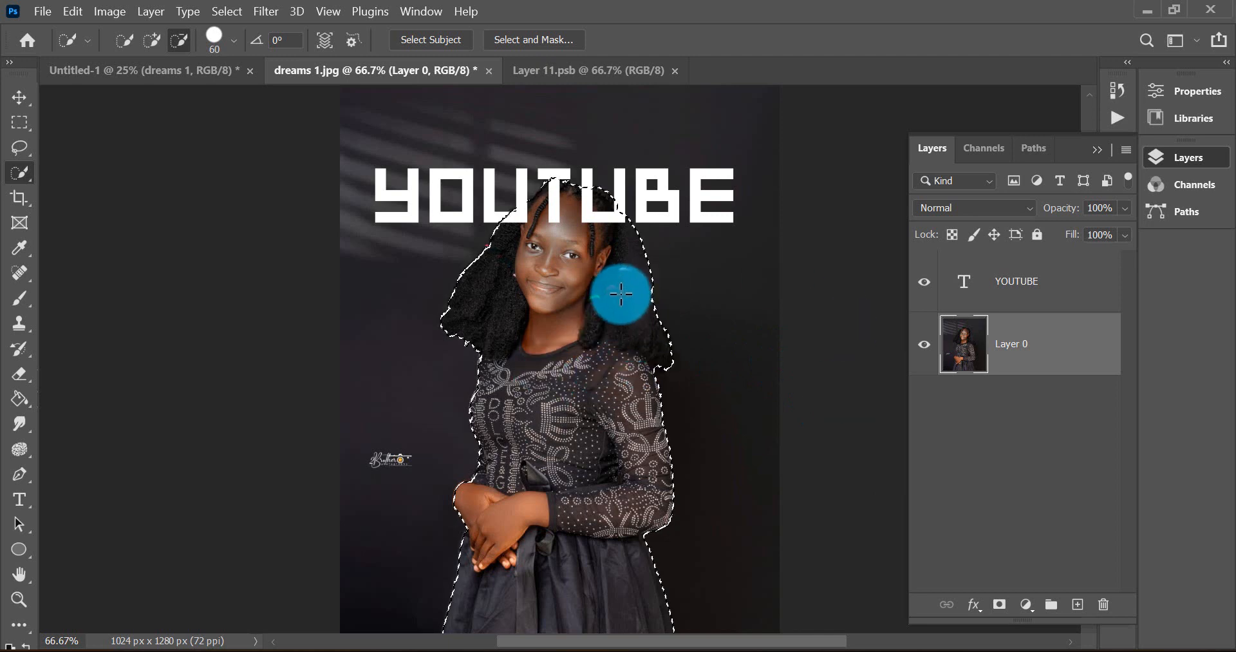
key("ctrl+j")
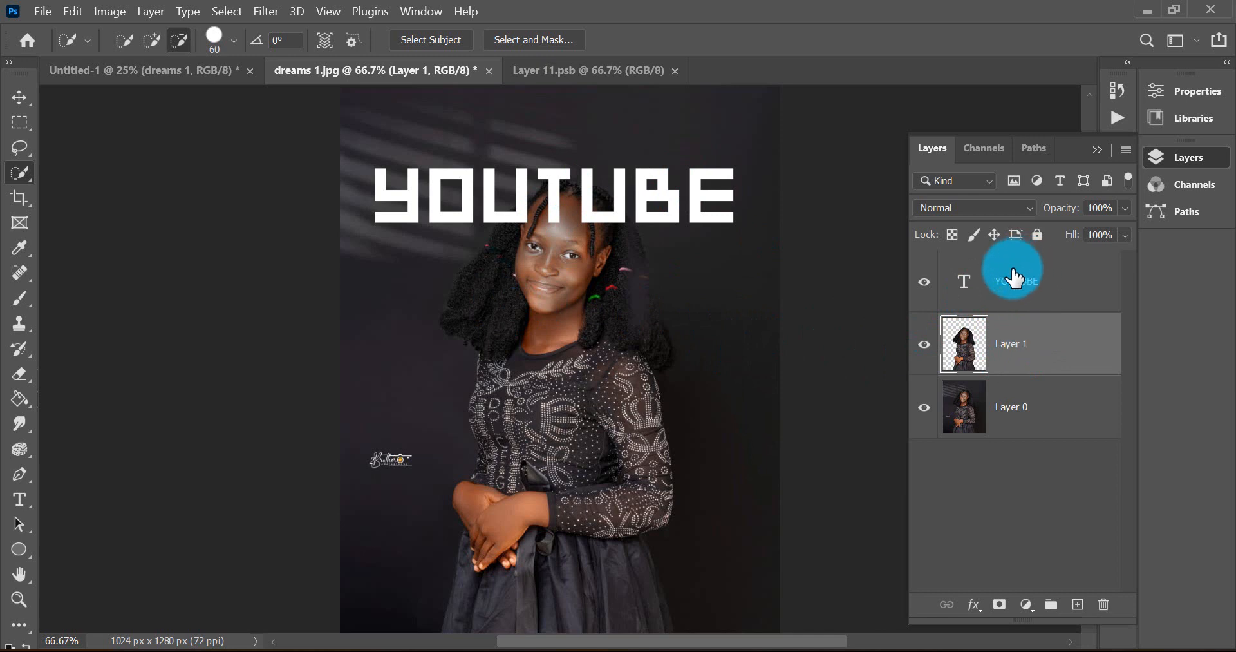
Place the YOUTUBE layer beneath the girl's cutout, raise the text about 51 px behind her head, and deselect it.
left_click_drag(1015, 277, 1030, 373)
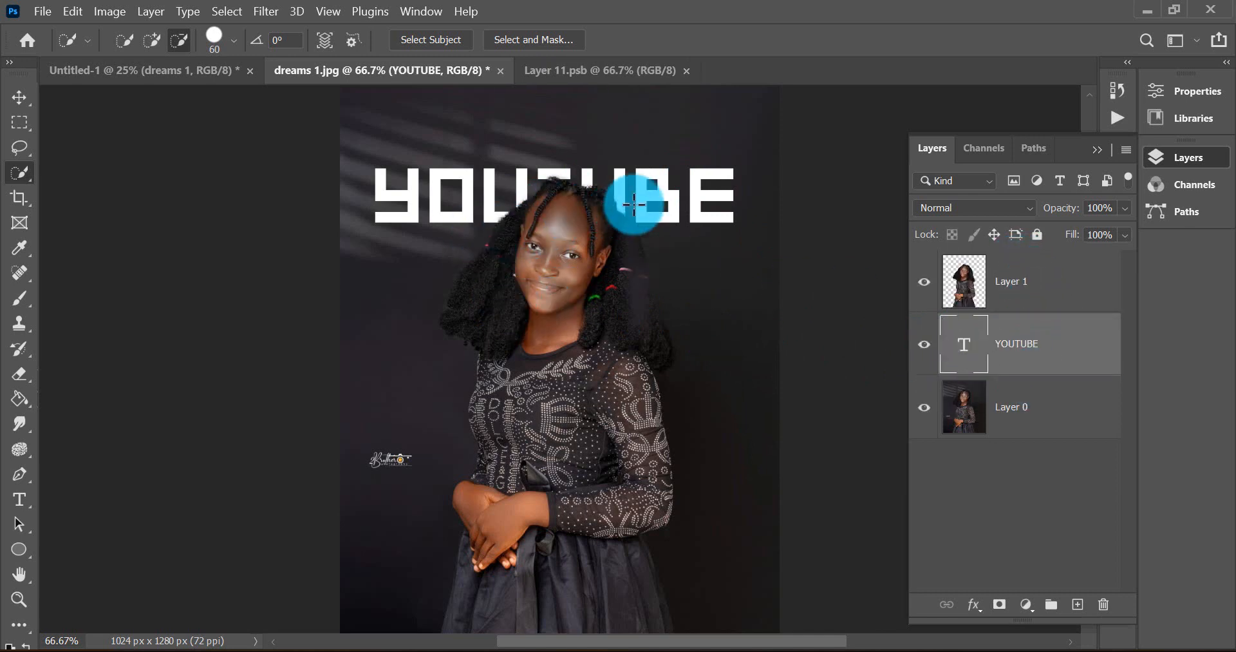
left_click(20, 96)
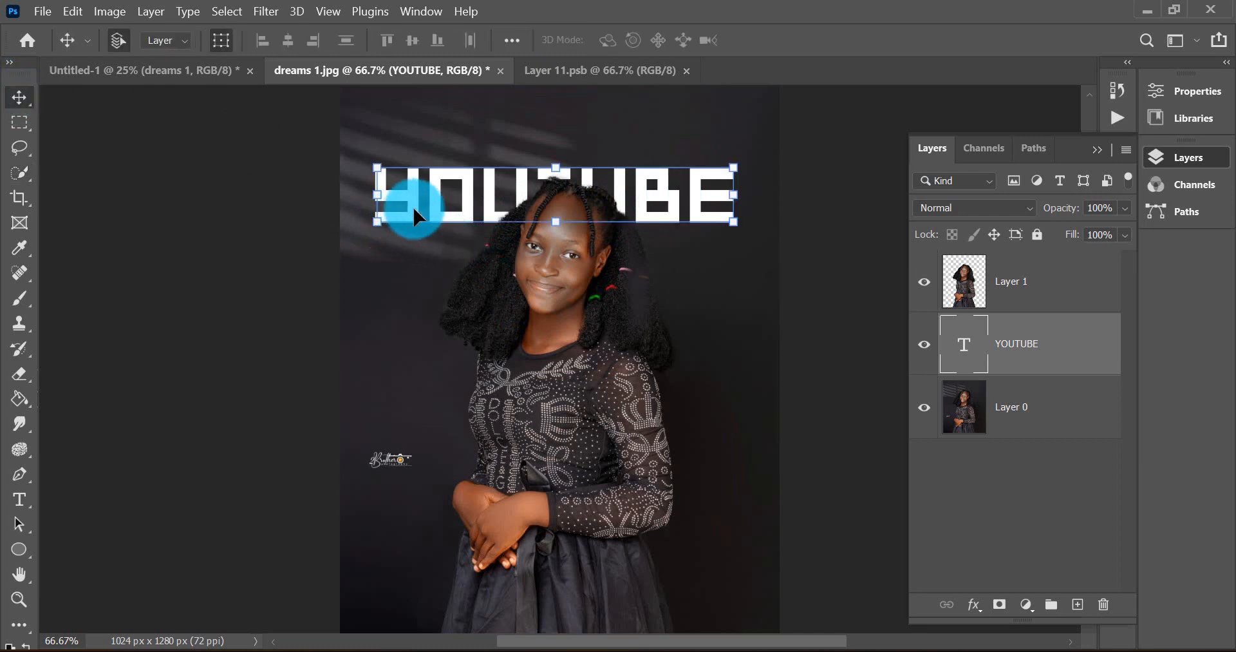
left_click_drag(414, 200, 415, 184)
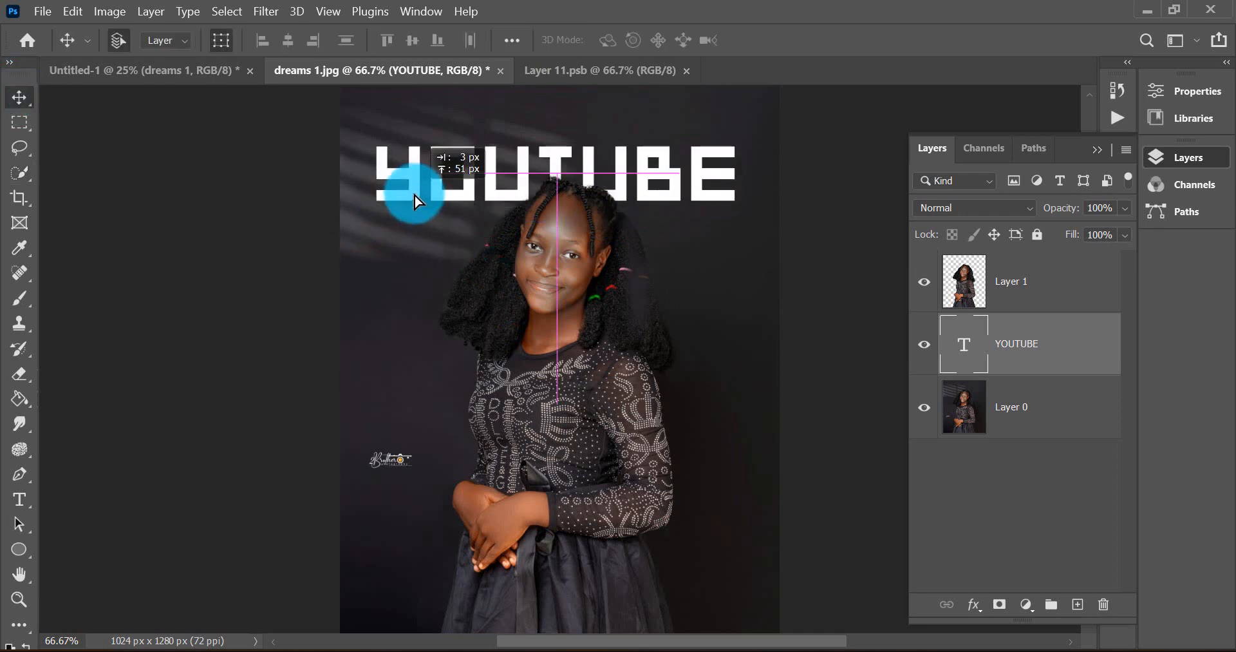
left_click(824, 261)
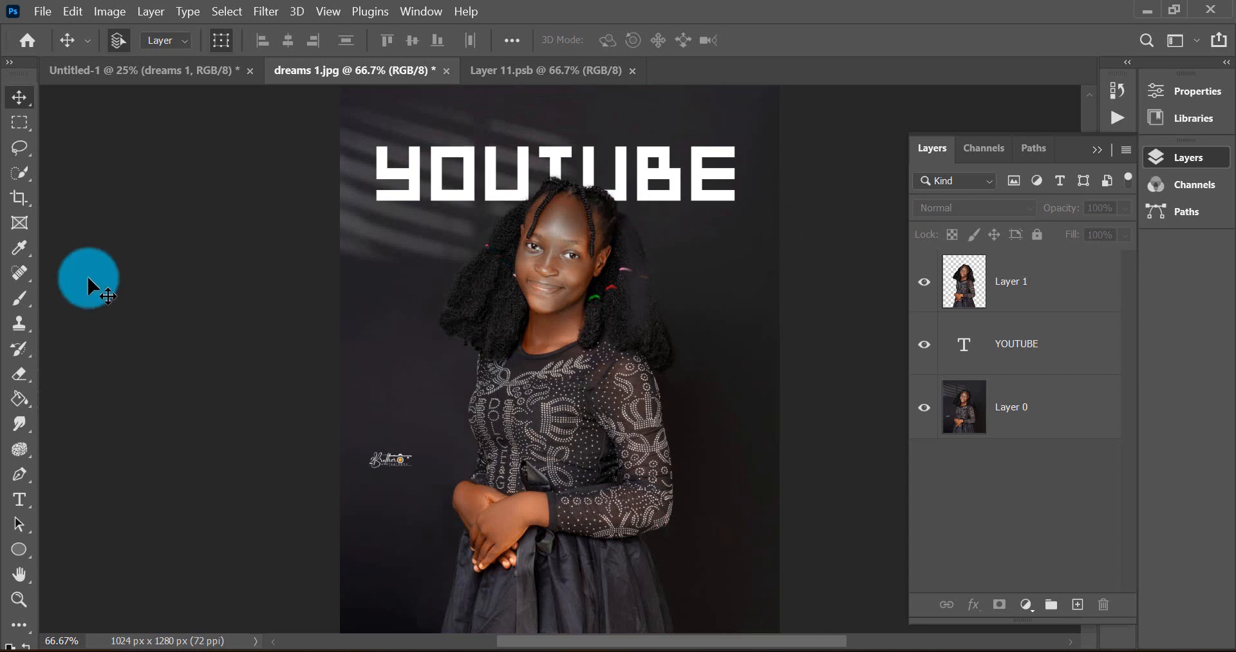
Draw a brown rectangle shape about 291 by 329 px beside the girl's face, beneath the YOUTUBE text.
left_click(19, 549)
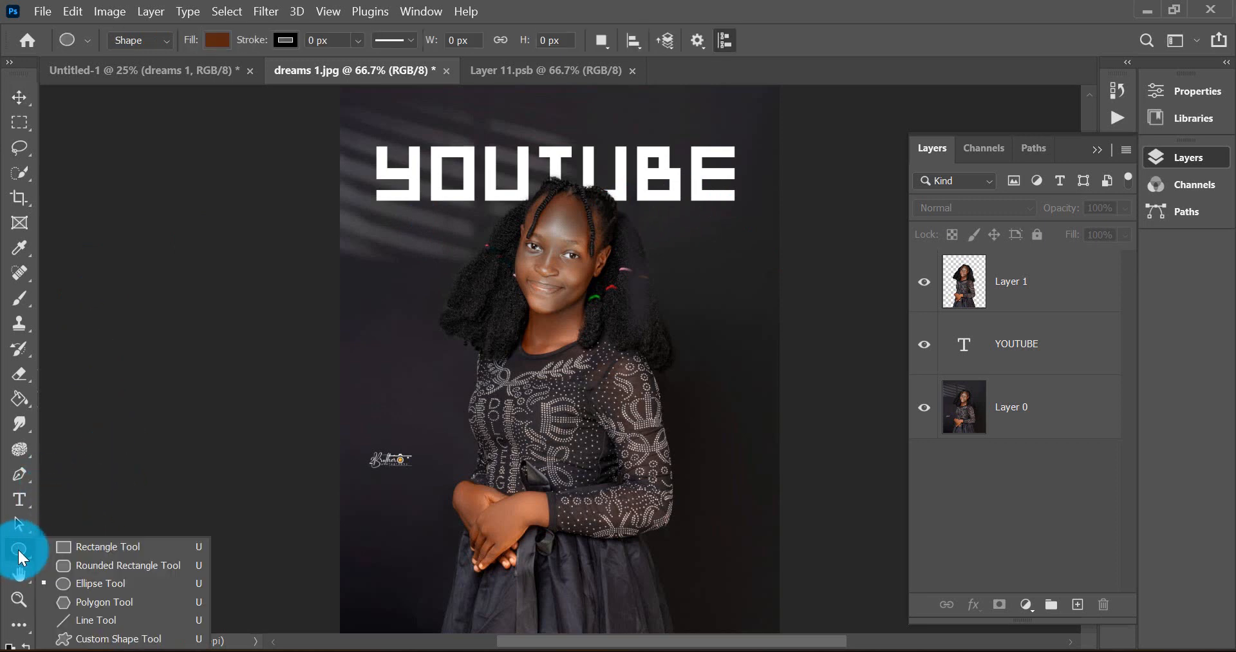
left_click_drag(18, 547, 81, 542)
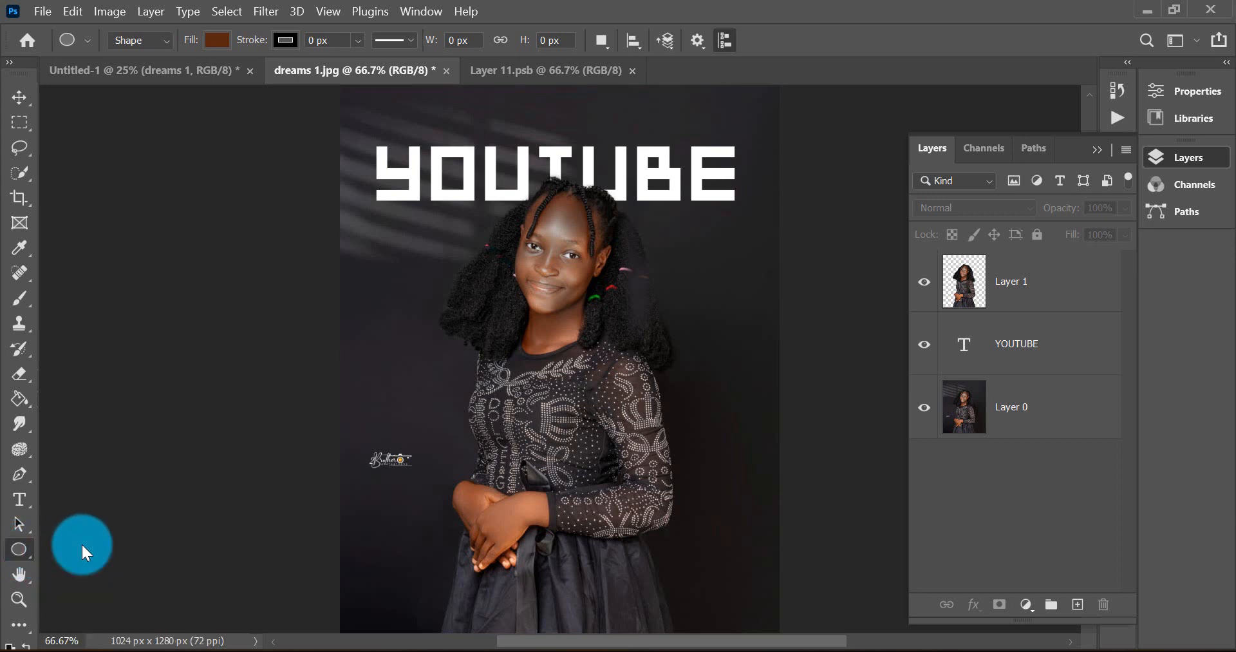
mouse_move(364, 245)
left_mouse_down()
mouse_move(475, 348)
mouse_move(488, 386)
left_mouse_up()
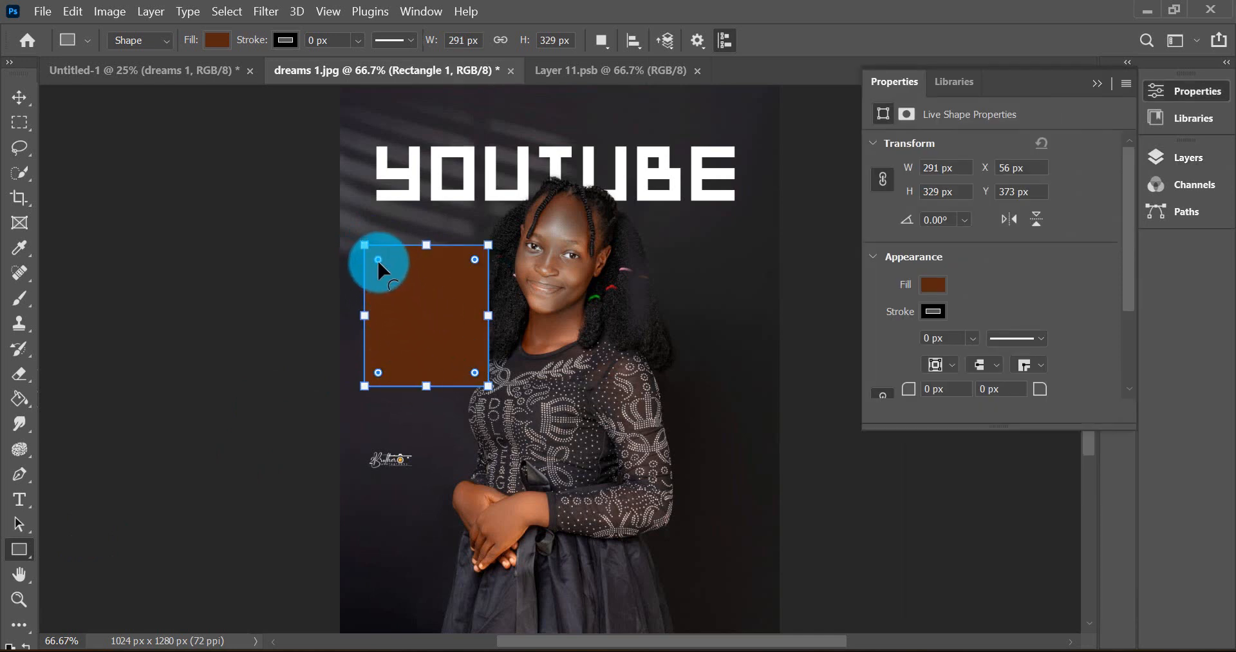
Round all corners of the rectangle to 70 px and display its corner radius properties.
left_click_drag(377, 258, 394, 264)
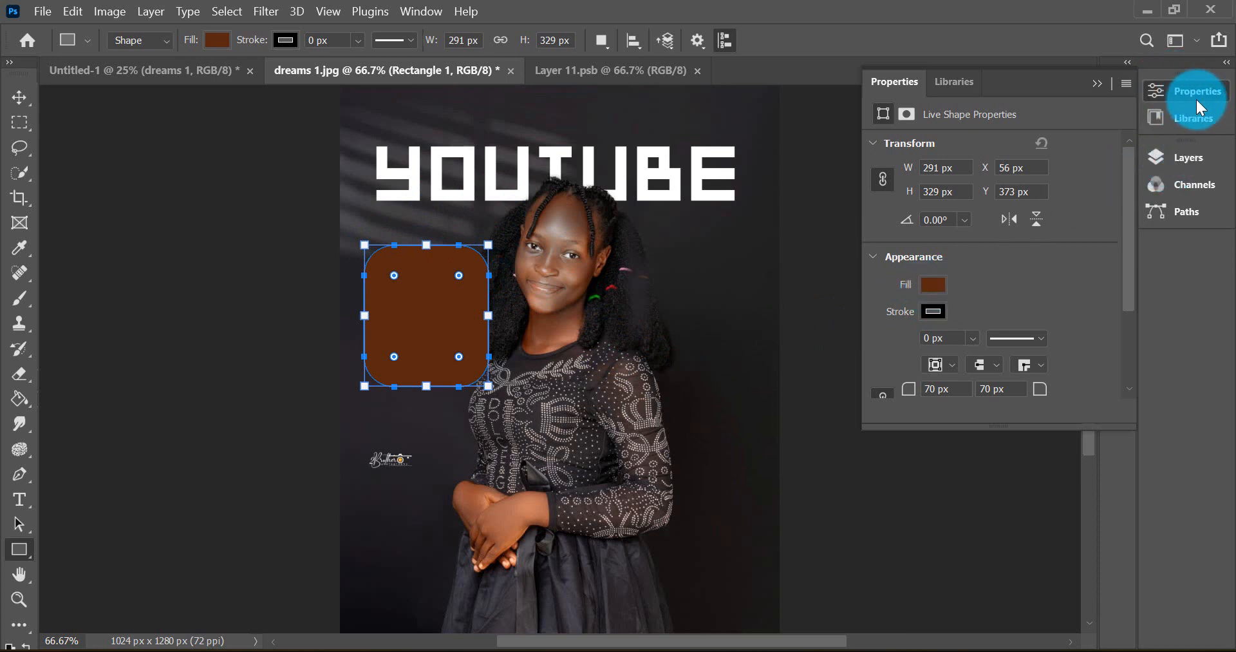
left_click(1095, 83)
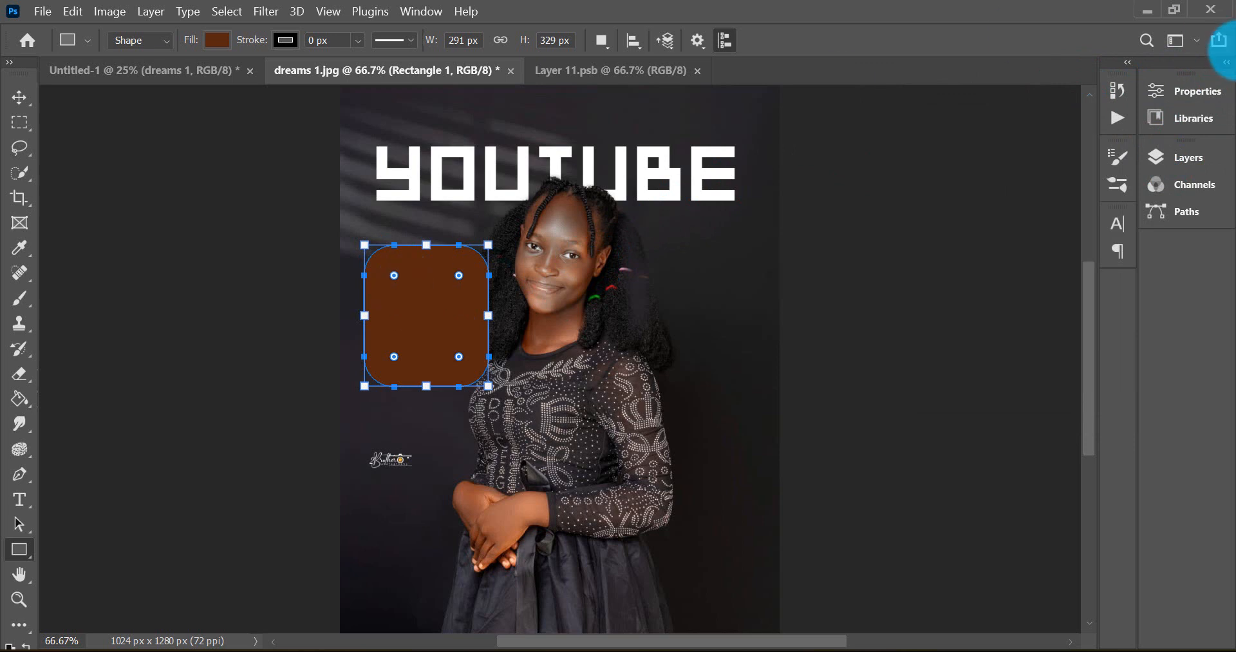
left_click(1194, 92)
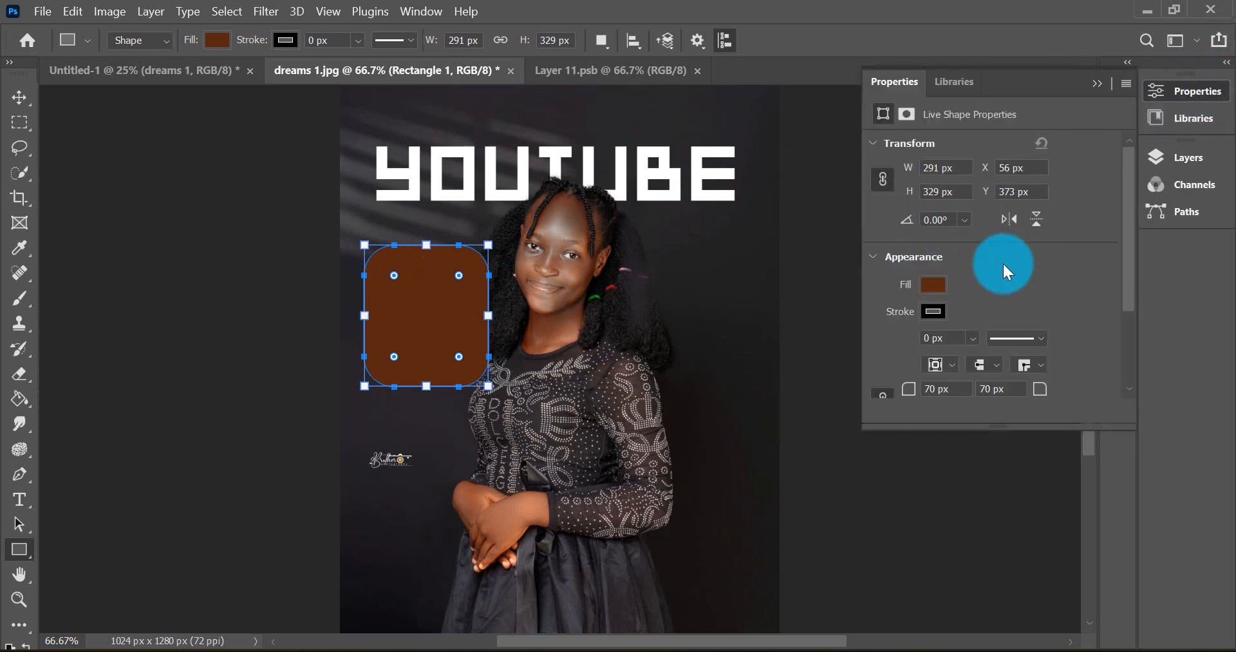
scroll(955, 343, "down", 3)
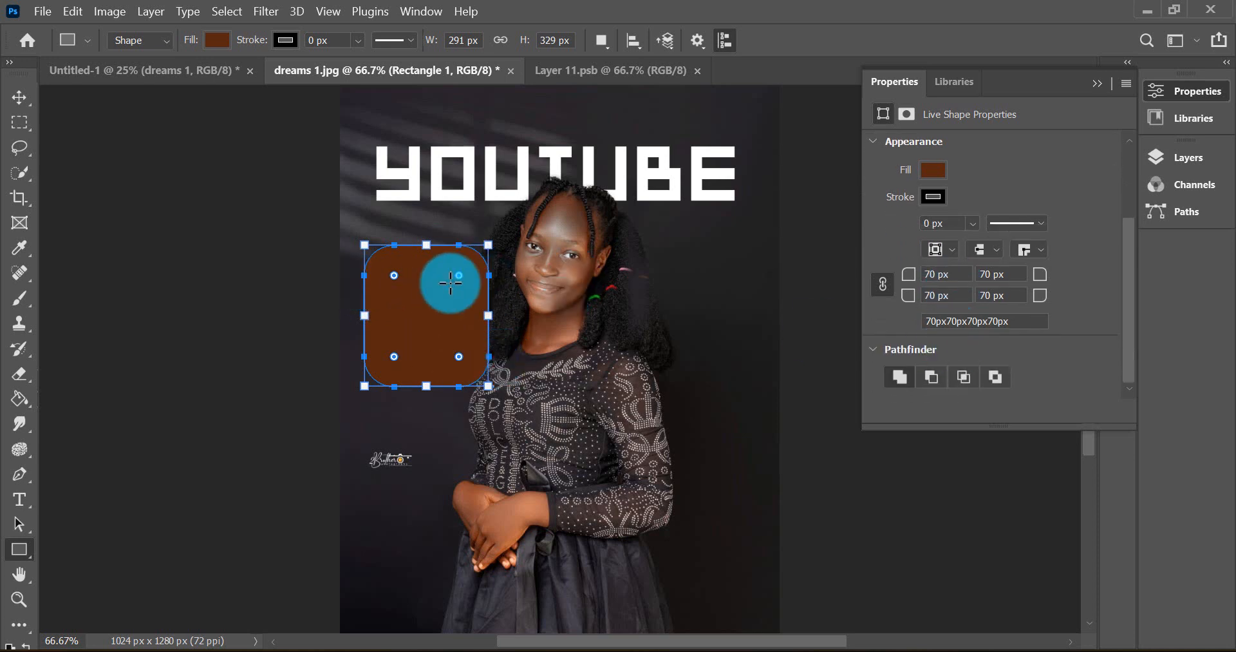
Pan across the enlarged photo with the Hand tool down to the girl's hands and skirt.
double_click(19, 573)
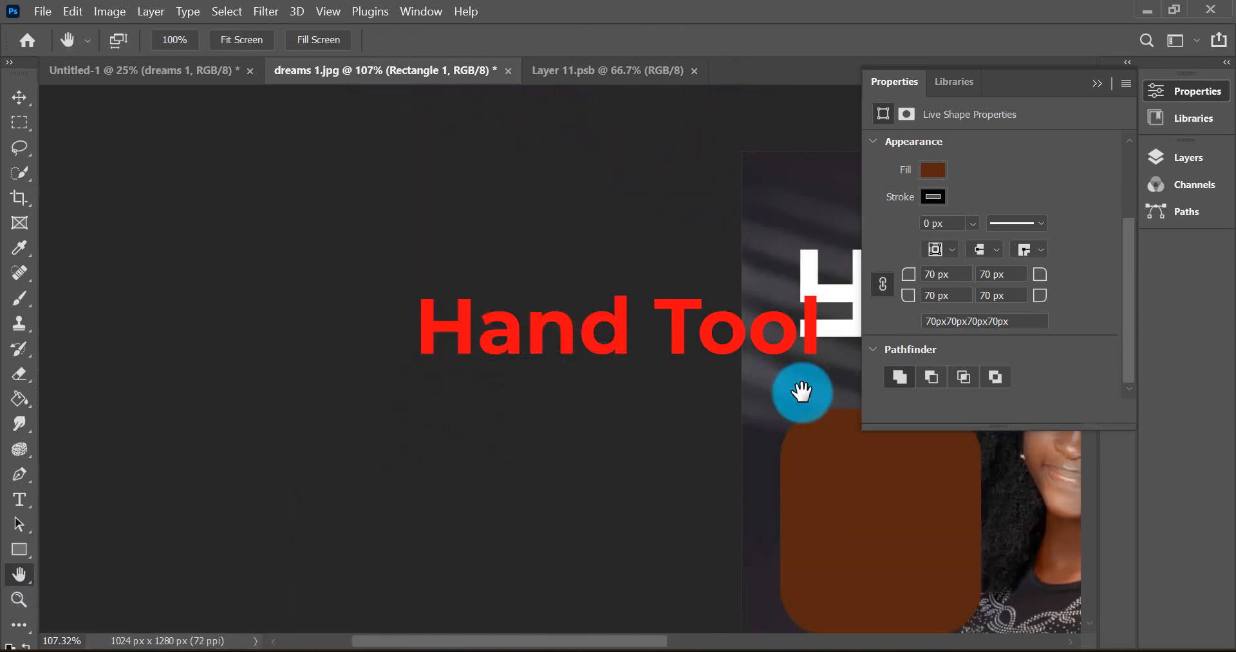
left_click_drag(644, 479, 289, 483)
left_click_drag(589, 503, 748, 350)
left_click_drag(623, 382, 676, 149)
left_click_drag(609, 190, 578, 192)
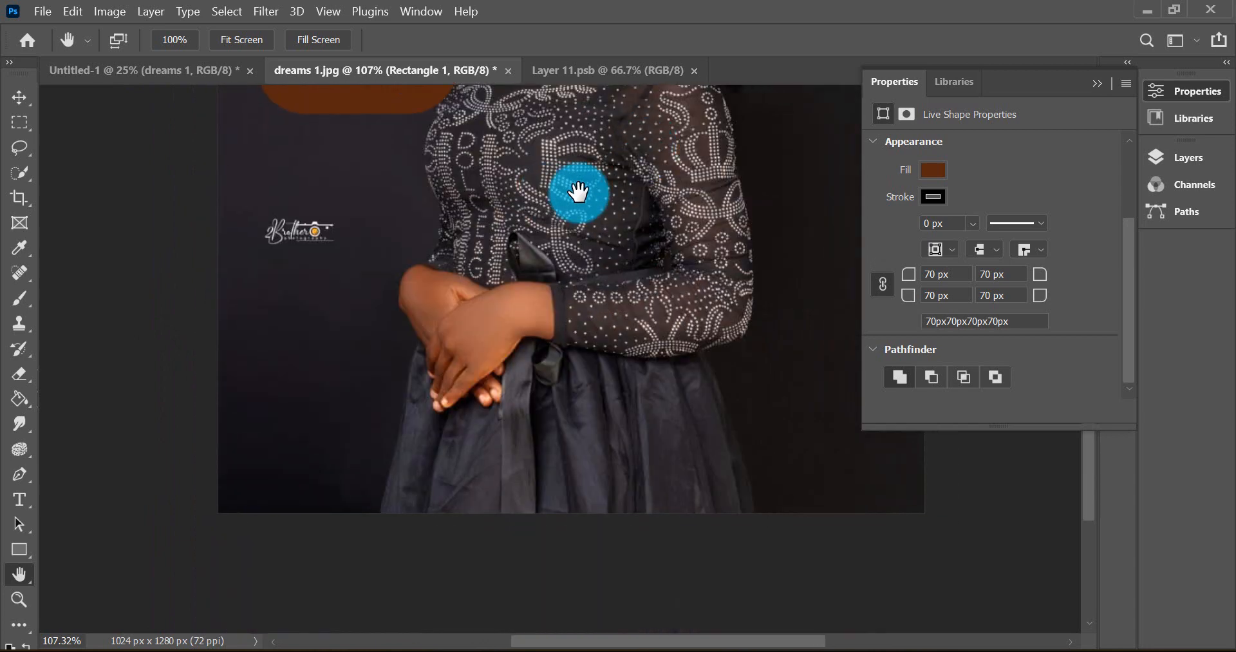
Use the Zoom tool to inspect the upper photo, zooming out to 66.67% and back in to 100%.
left_click(18, 600)
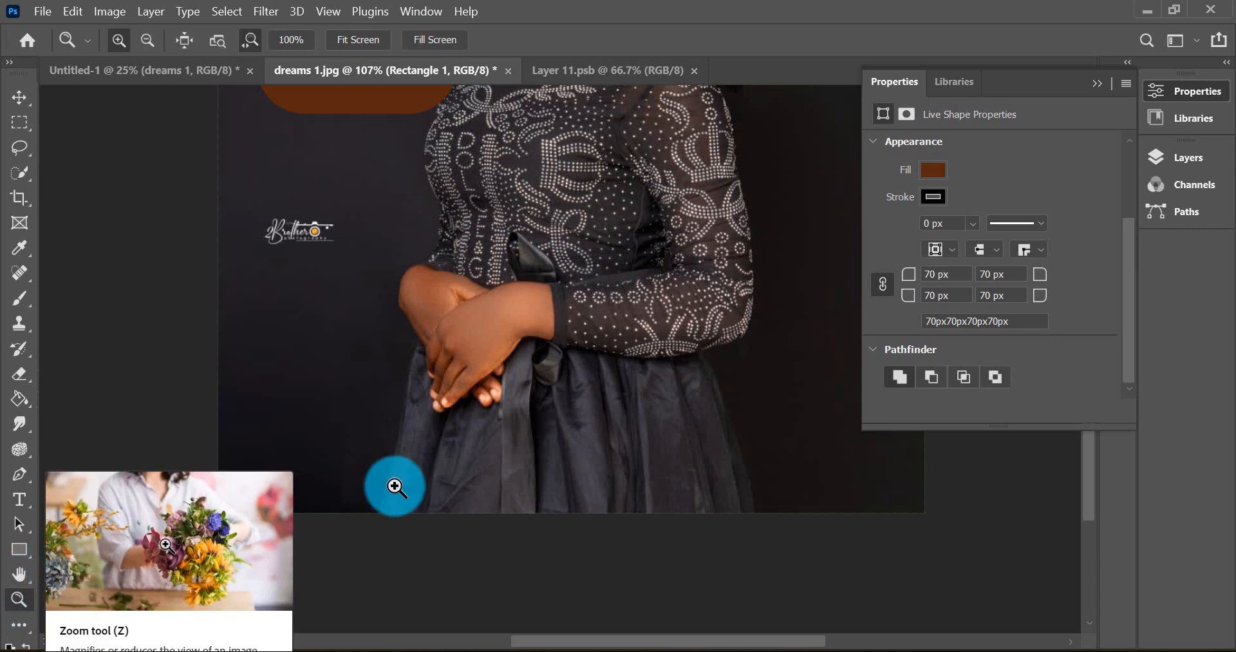
scroll(402, 205, "up", 1)
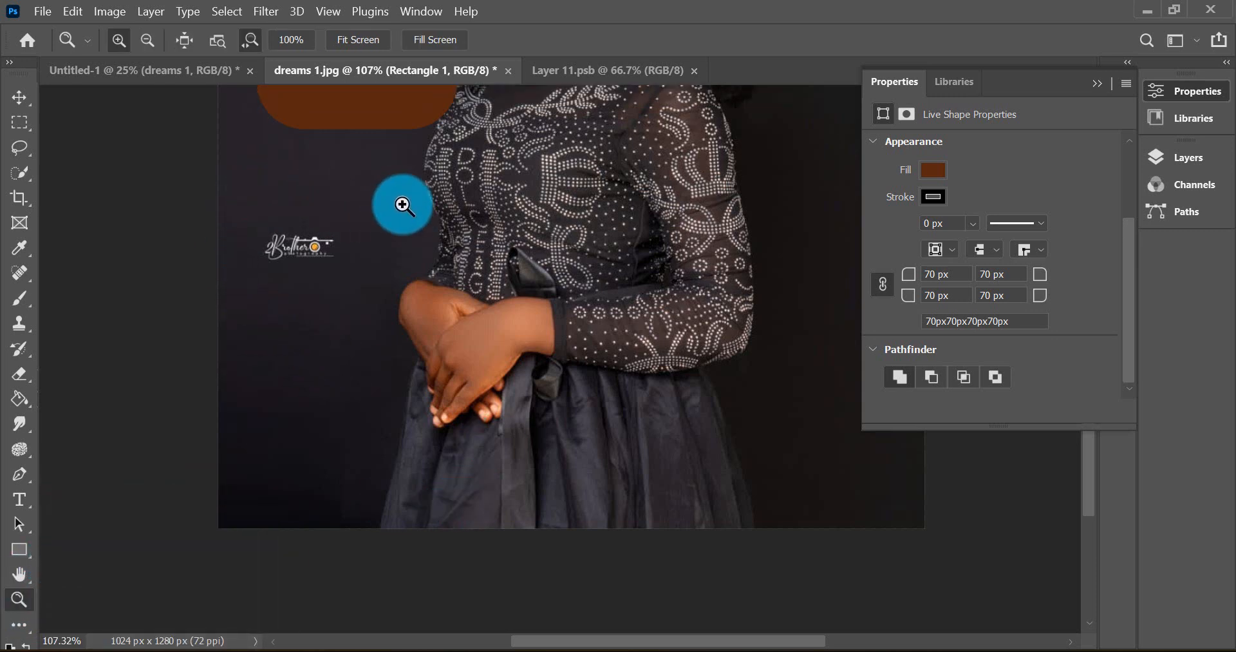
scroll(403, 204, "up", 10)
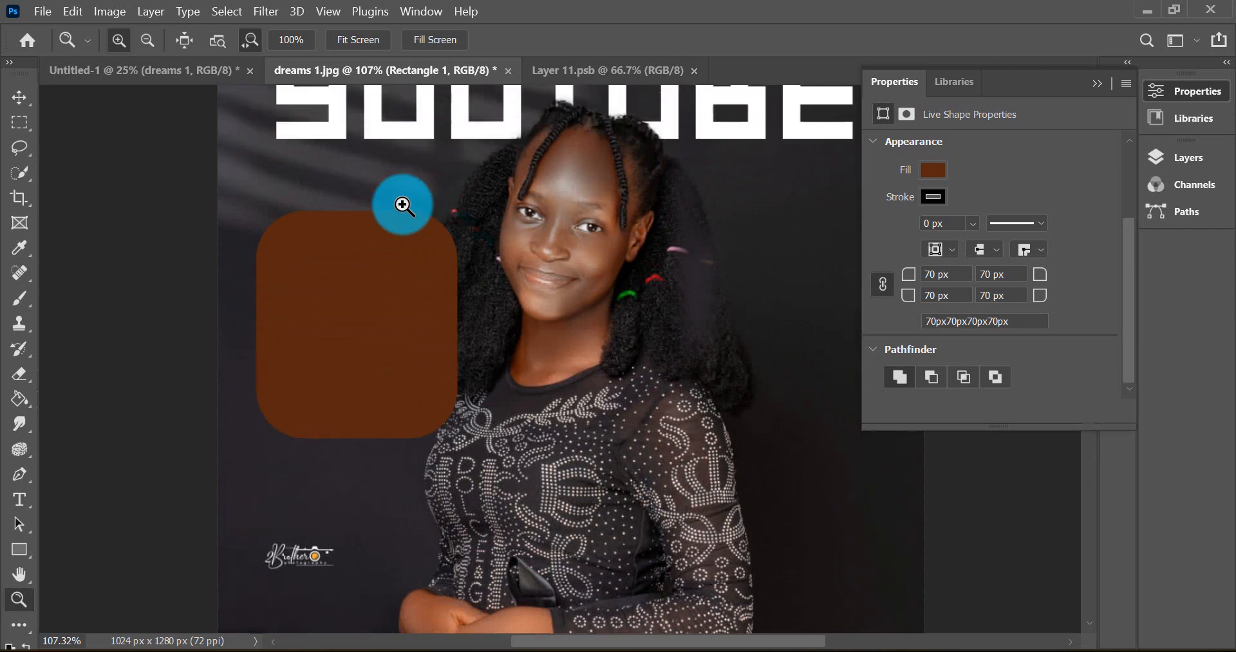
scroll(402, 205, "up", 4)
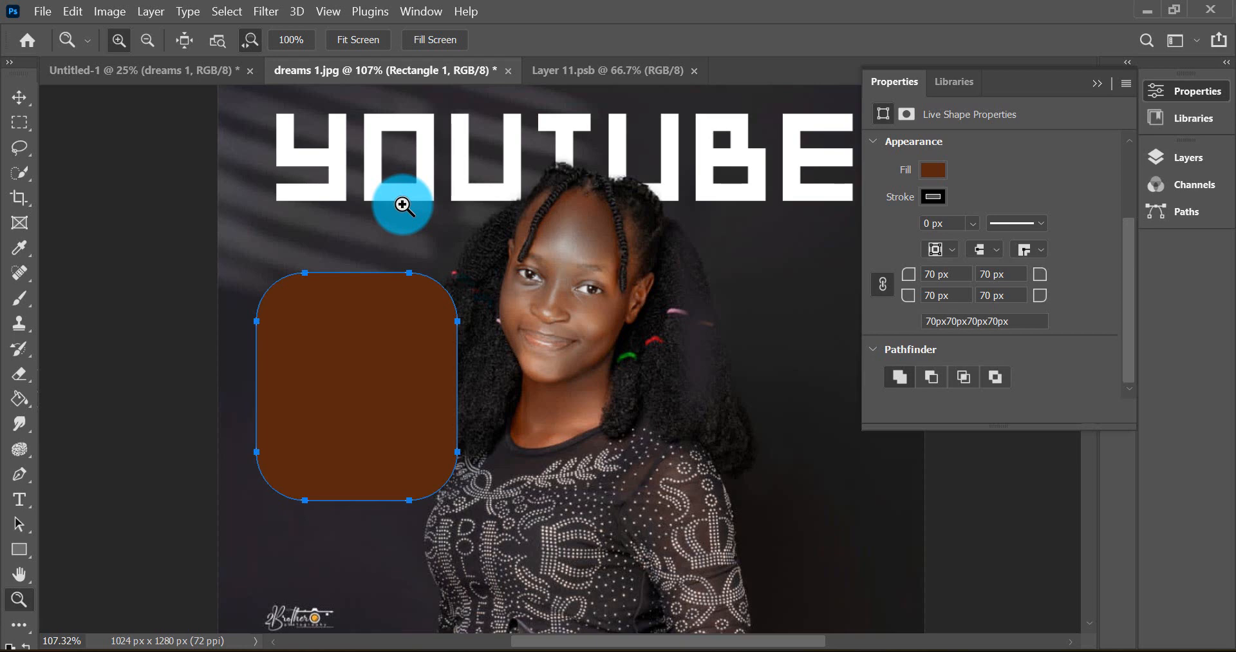
scroll(402, 205, "down", 5)
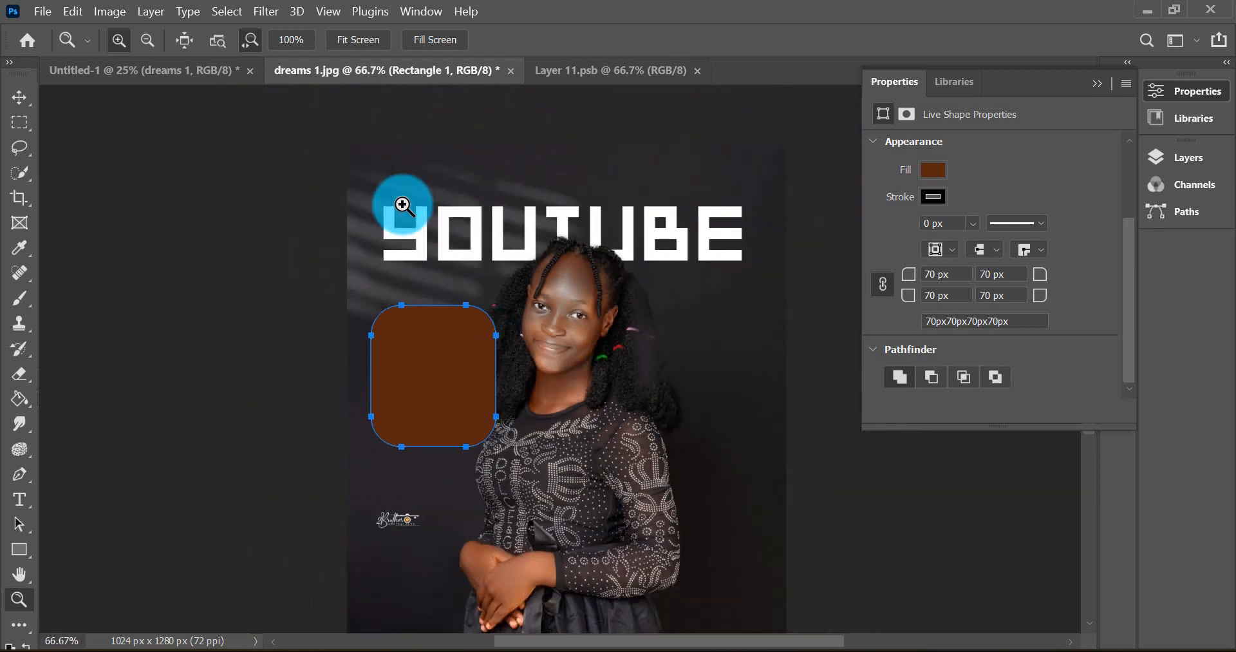
key("ctrl+plus")
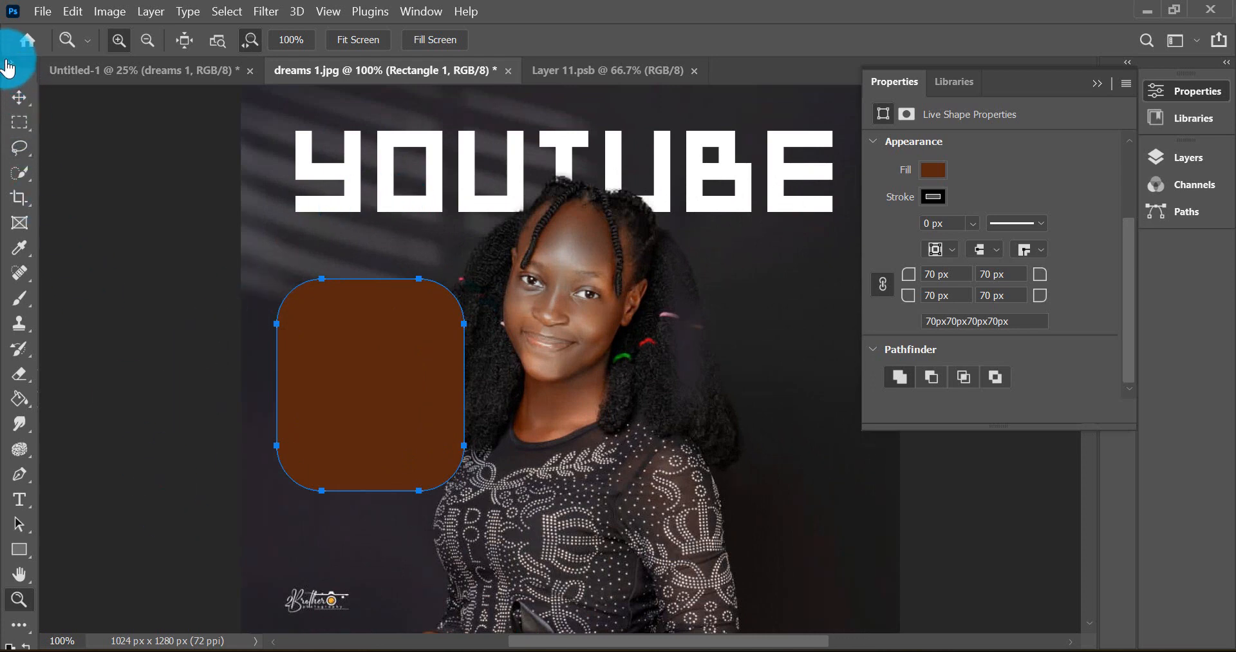
Expand the toolbar to two columns and open the Blending Options for the Rectangle 1 layer.
left_click(8, 65)
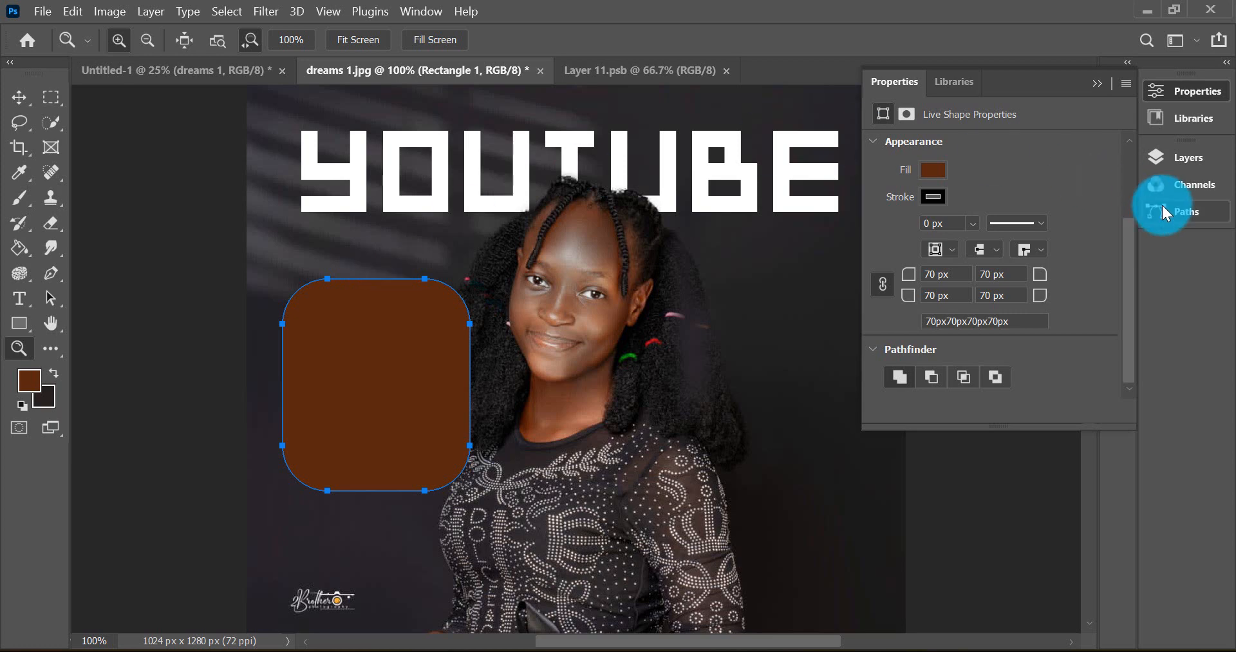
left_click(1187, 161)
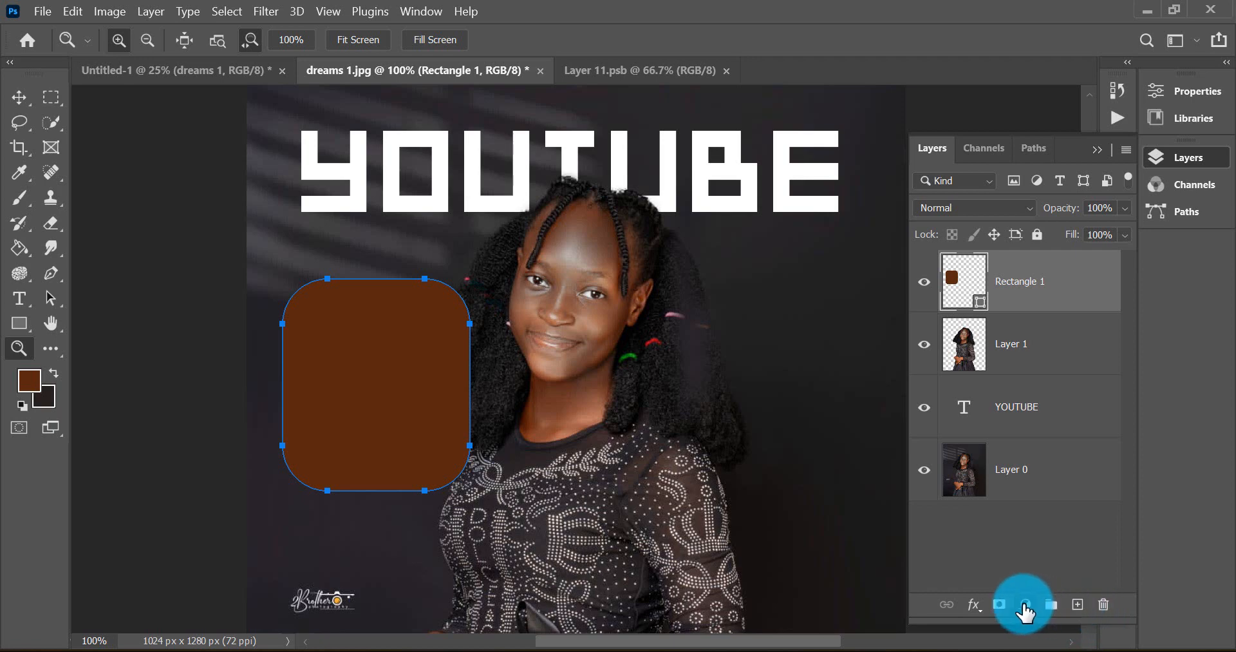
left_click(978, 605)
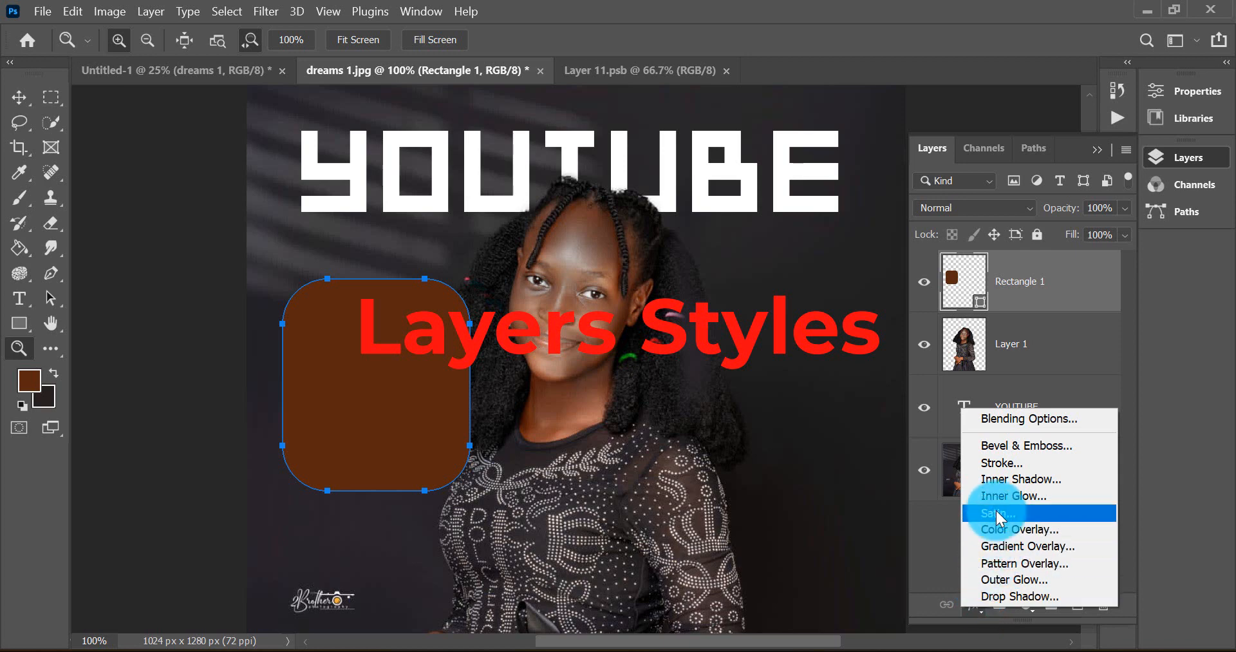
left_click(1009, 421)
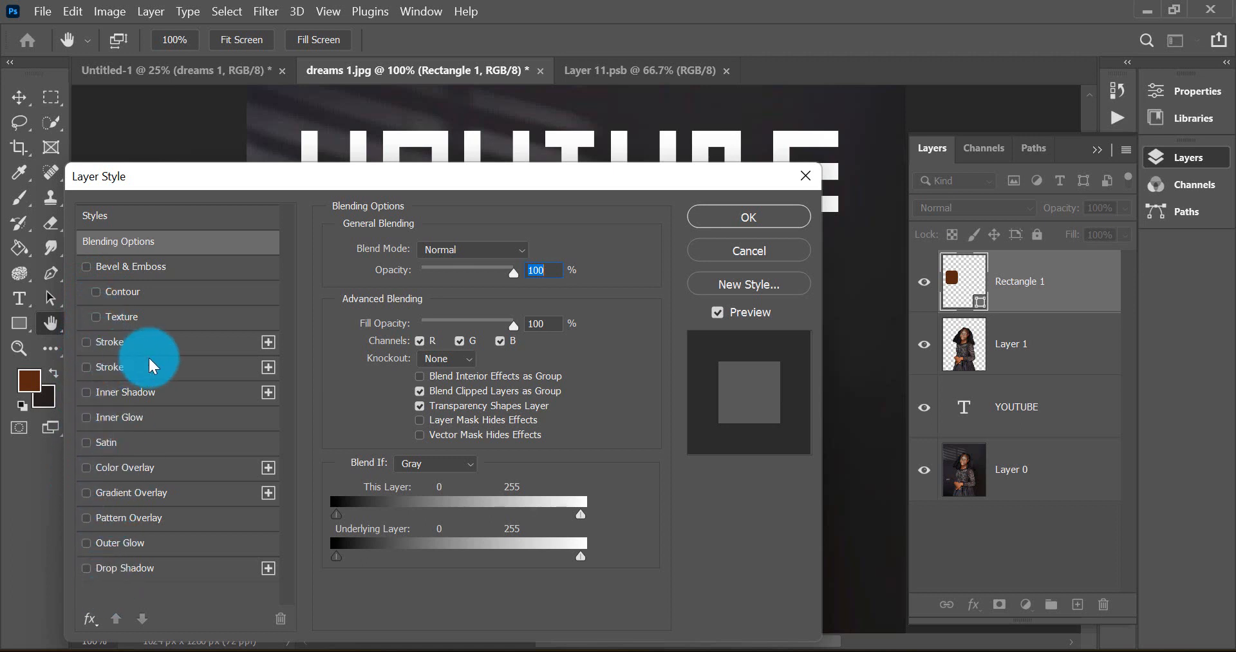
Try Bevel & Emboss on the rectangle with the Layer Style dialog moved clear of it, and switch the effect off.
left_click(87, 267)
left_click_drag(287, 181, 662, 268)
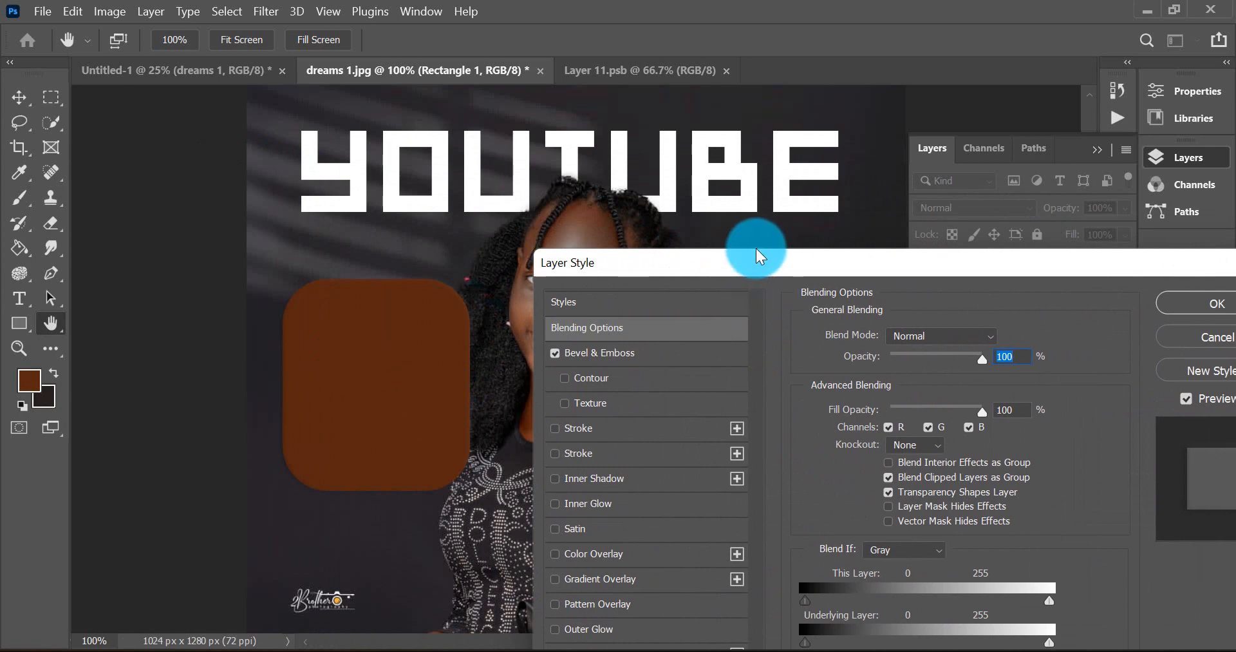
left_click_drag(745, 262, 679, 120)
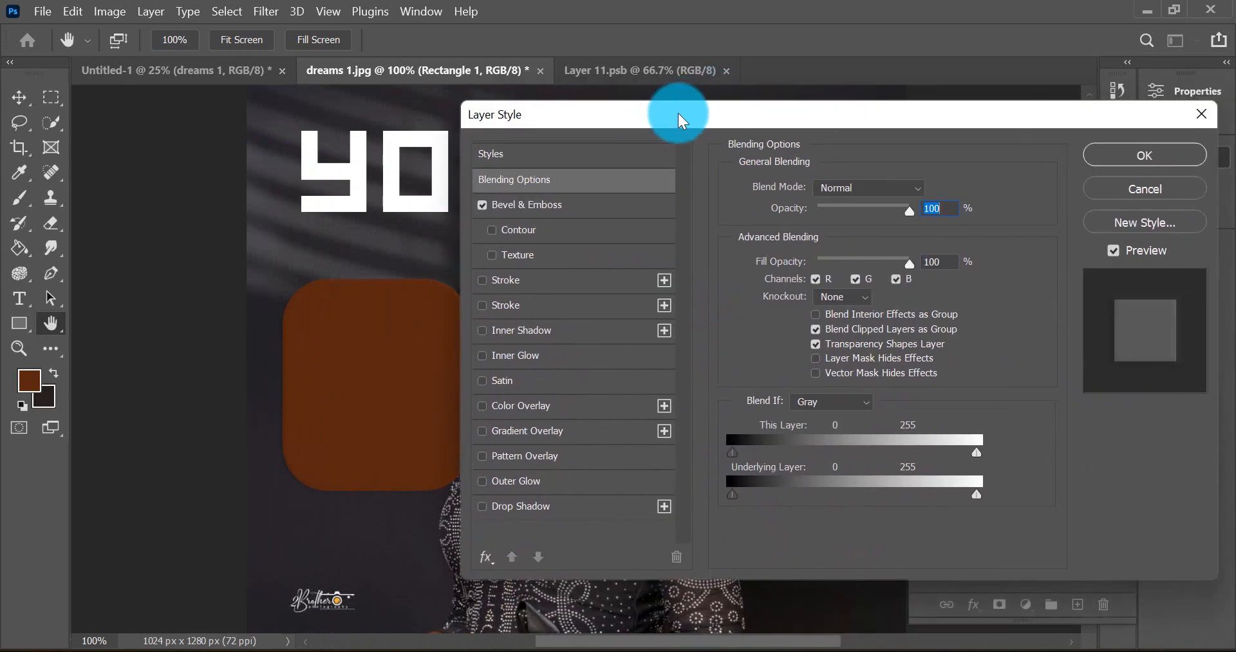
left_click(484, 206)
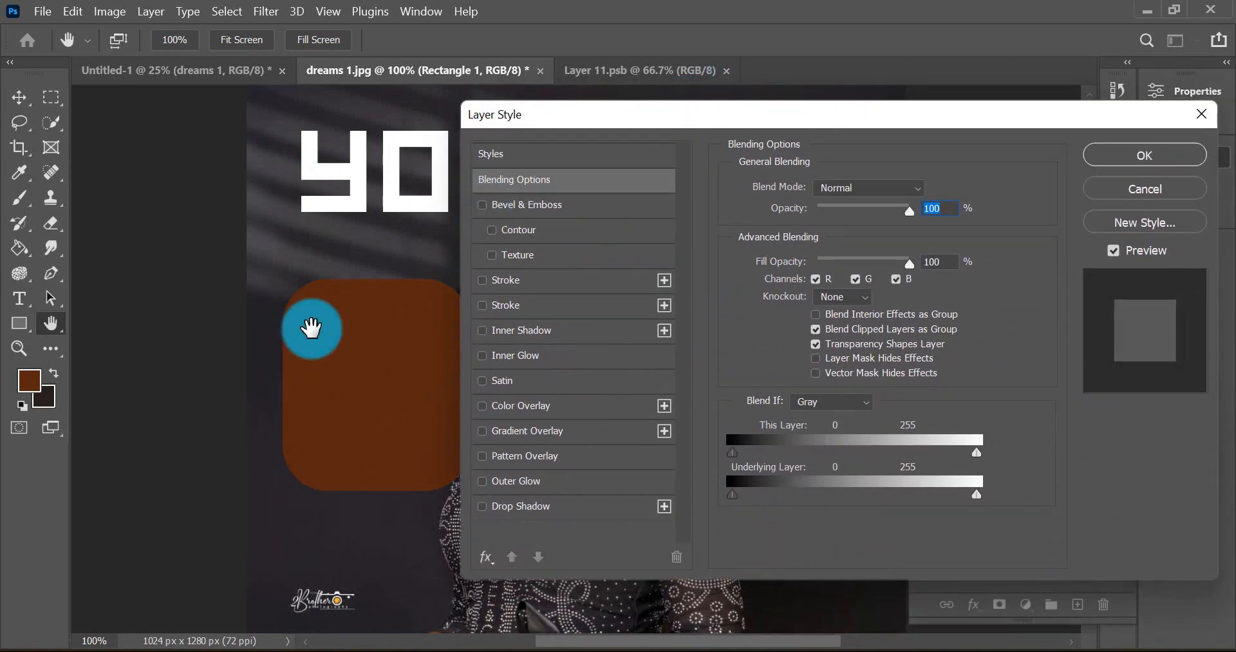
Turn on Bevel & Emboss for the rectangle and add its Contour option with a multi-peaked contour preset.
left_click(484, 206)
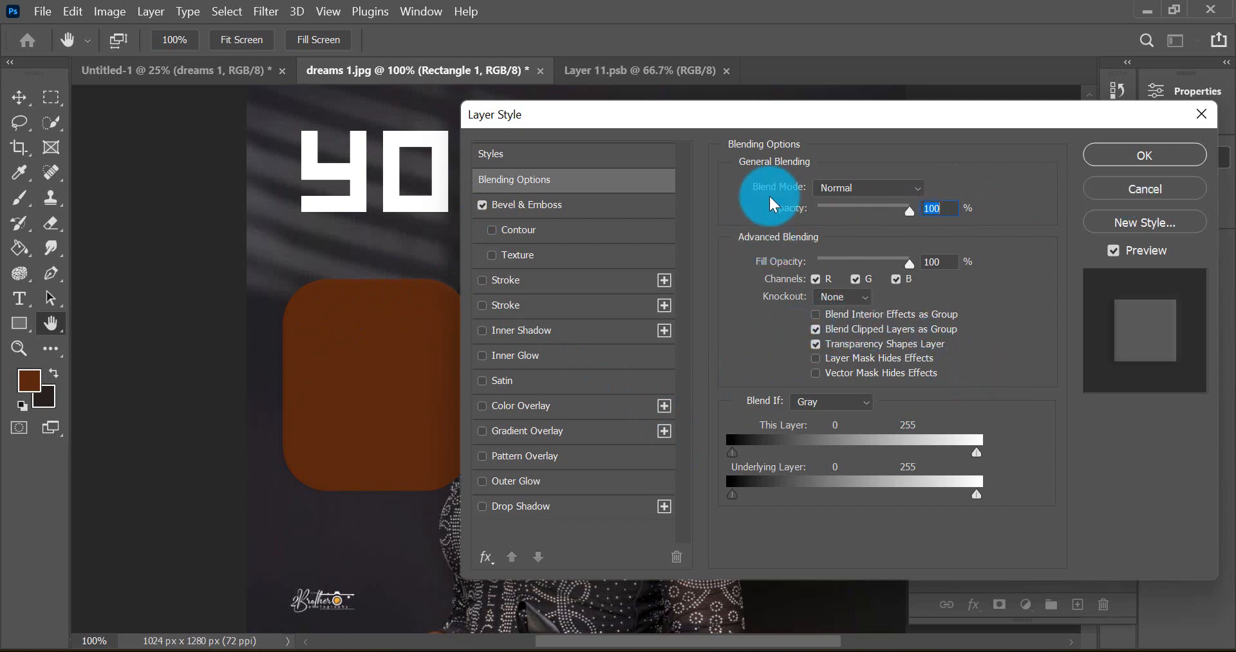
left_click_drag(917, 221, 1007, 220)
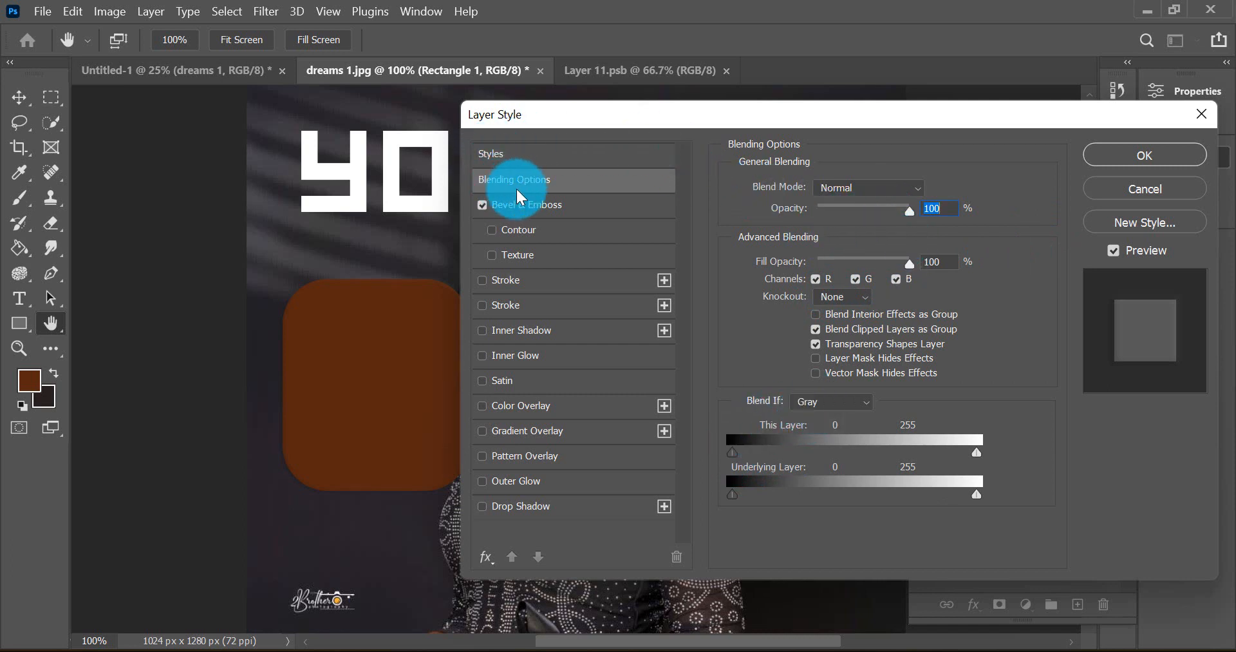
left_click(493, 231)
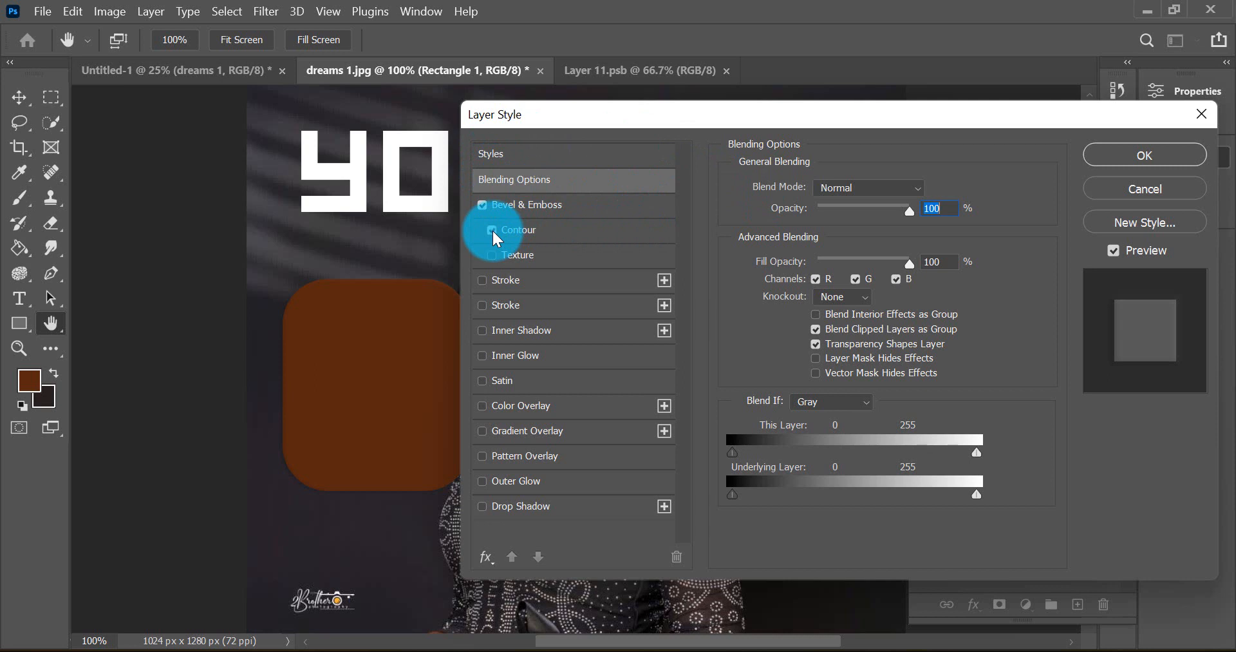
left_click(549, 226)
left_click(812, 196)
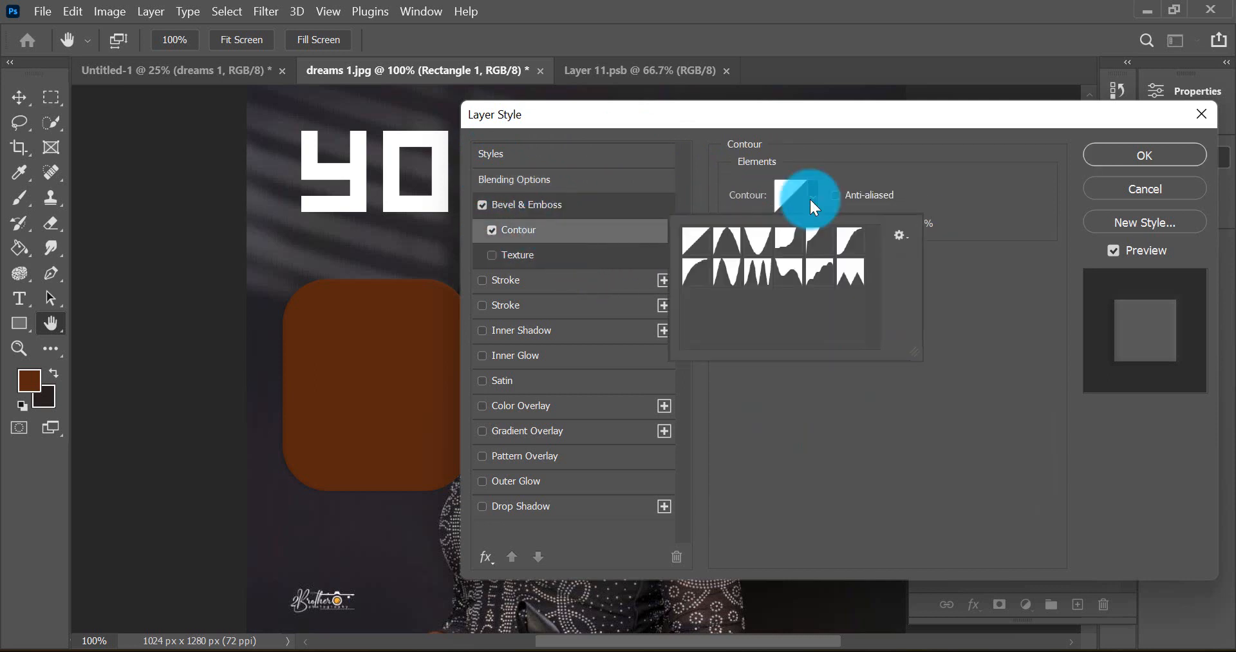
left_click(765, 275)
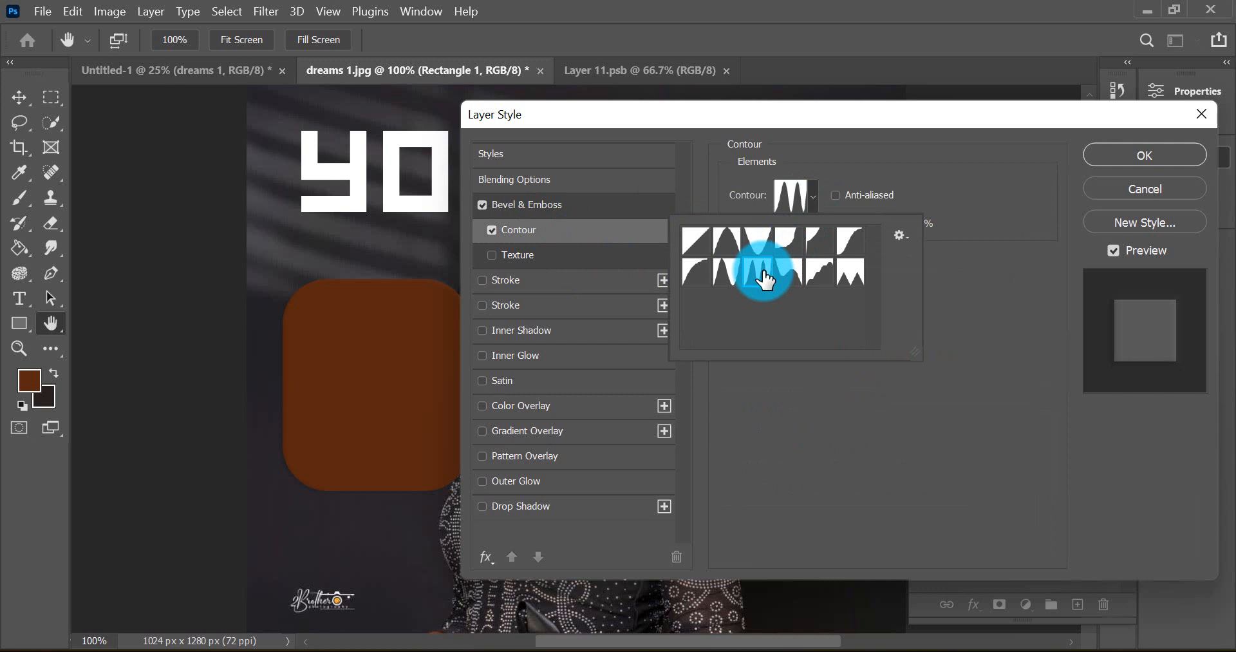
Enable the second Stroke effect on the rectangle and switch off the bevel's Contour option.
left_click(506, 311)
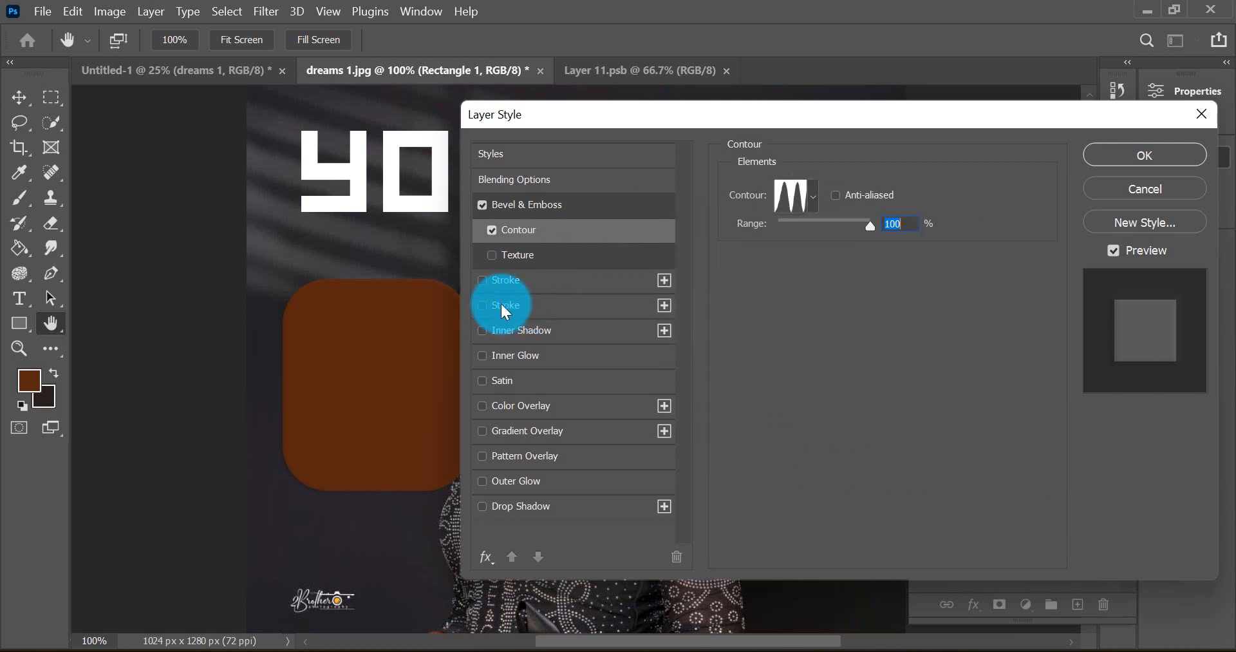
left_click(501, 306)
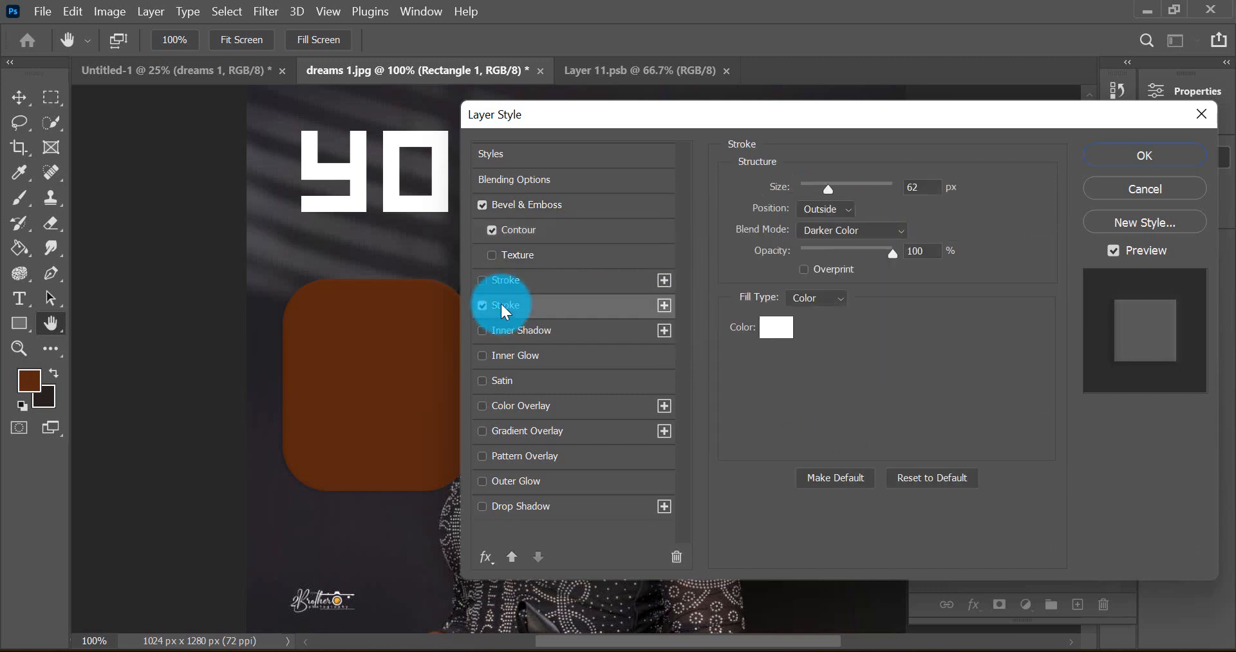
left_click(485, 230)
left_click(490, 230)
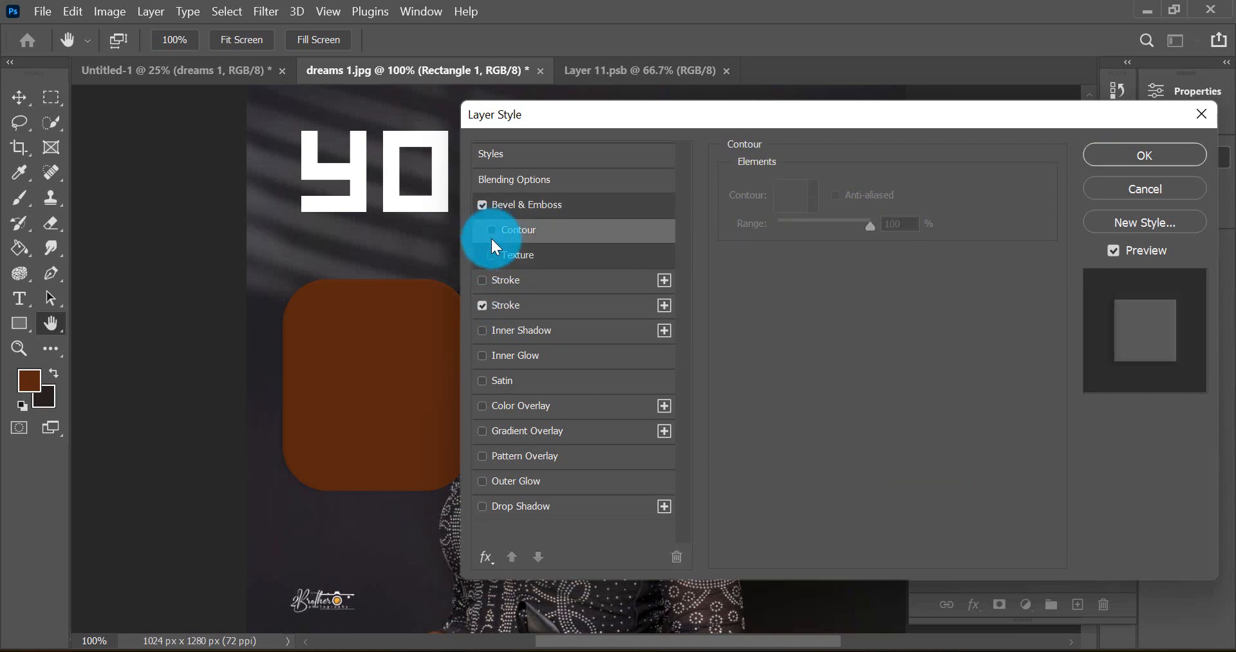
Set the second stroke's size to 158 px, keeping it outside in white at 100% opacity, and apply the rectangle's layer style.
left_click(525, 306)
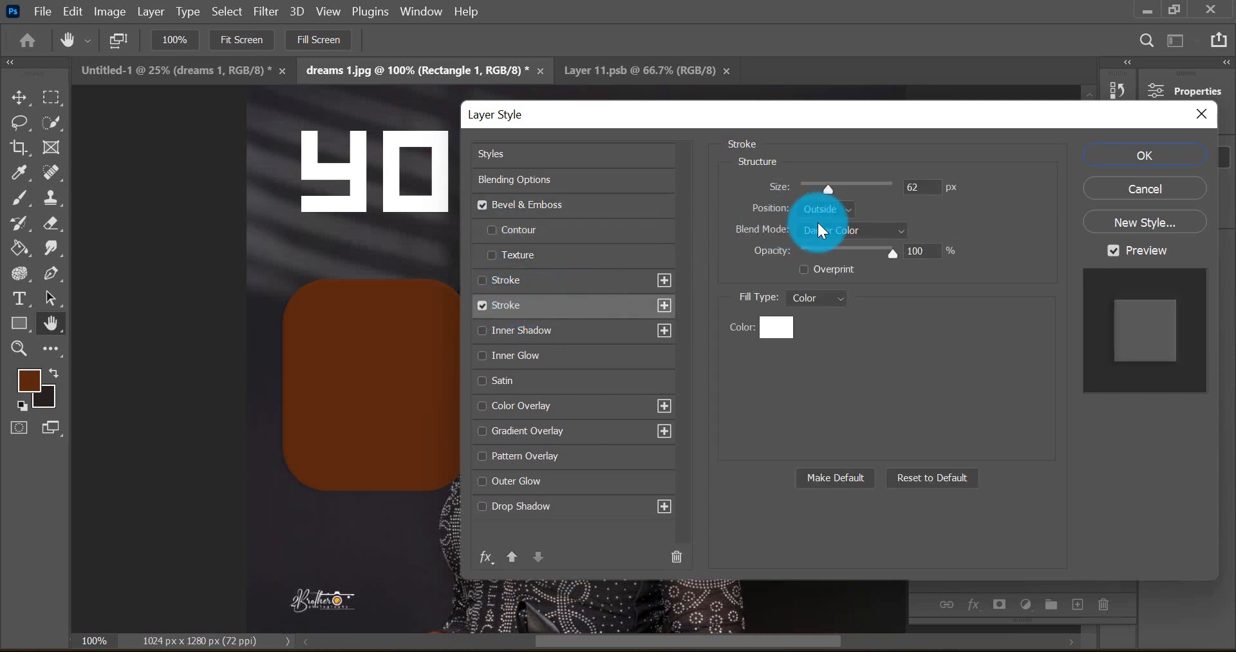
left_click_drag(822, 186, 863, 188)
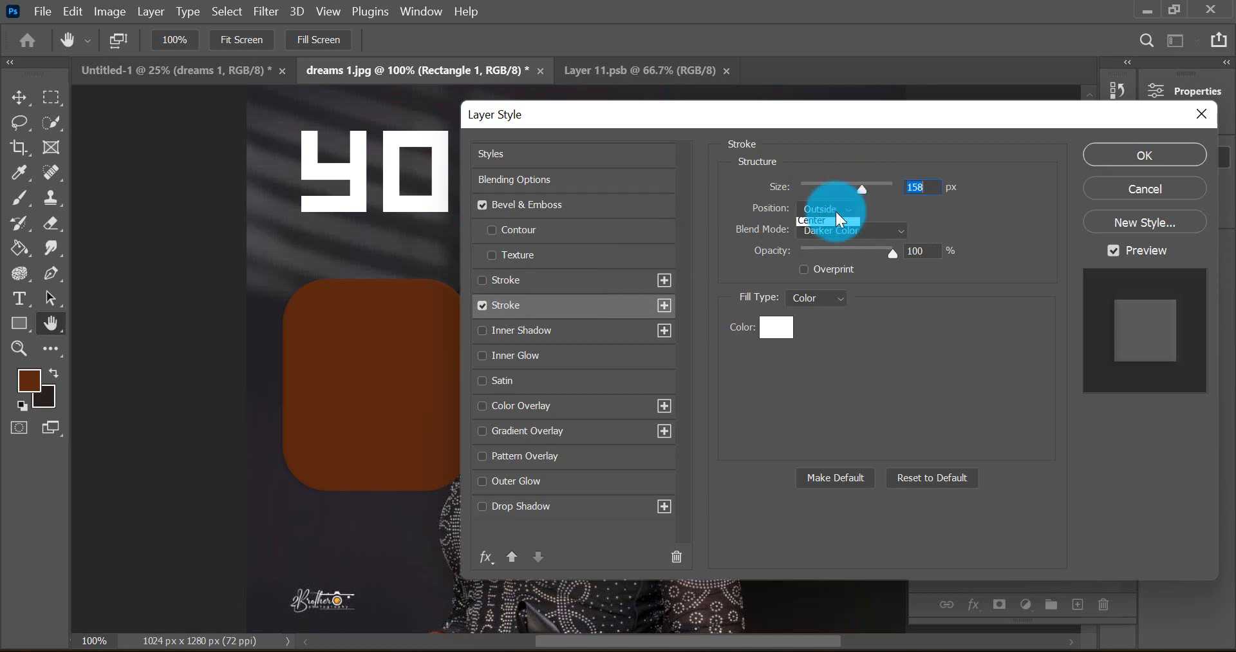
left_click(836, 211)
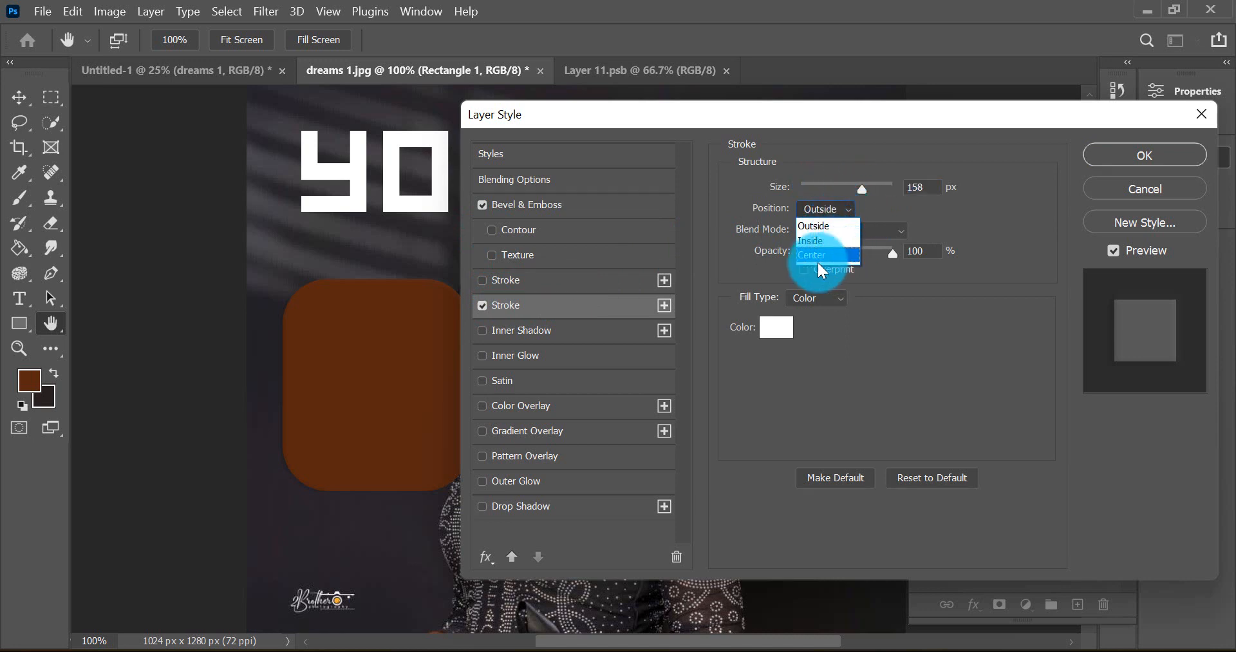
left_click(1014, 334)
mouse_move(884, 256)
left_mouse_down()
mouse_move(754, 268)
mouse_move(971, 248)
left_mouse_up()
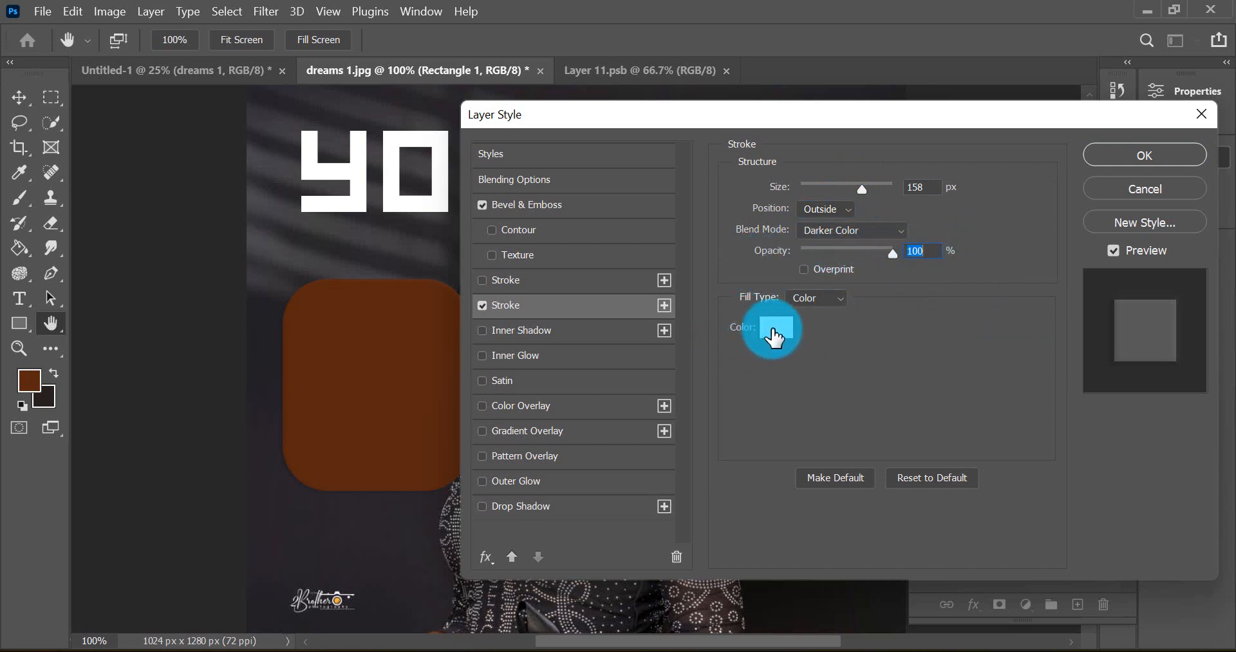
left_click(776, 336)
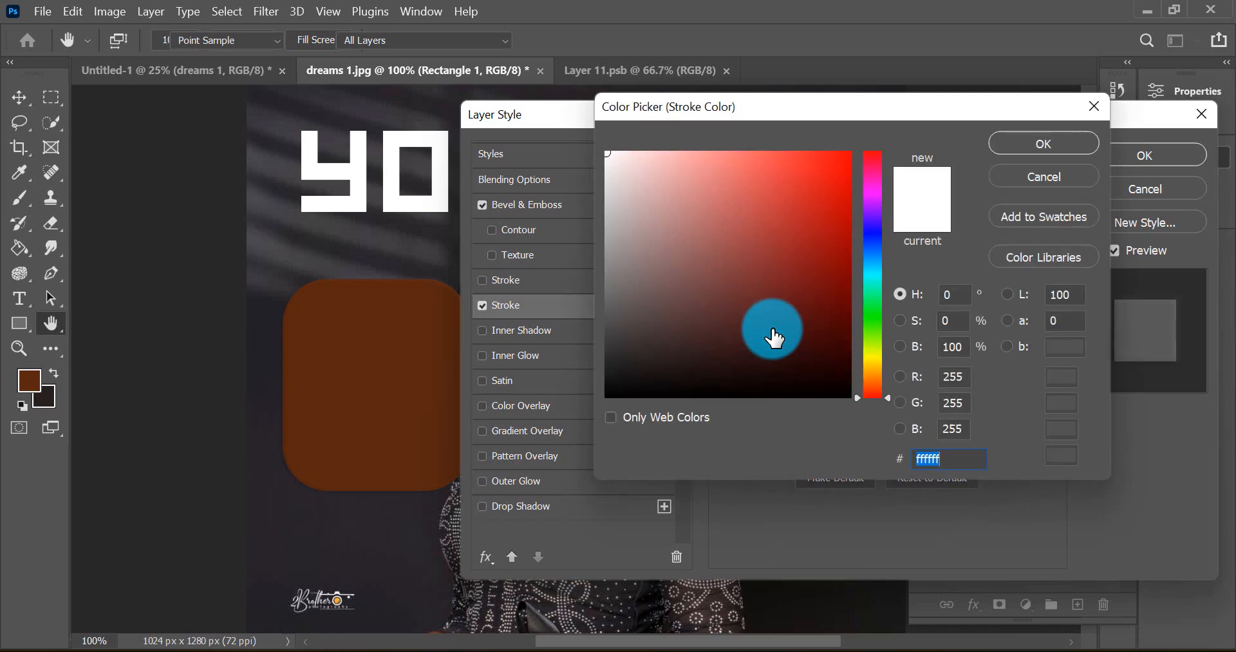
left_click(1044, 144)
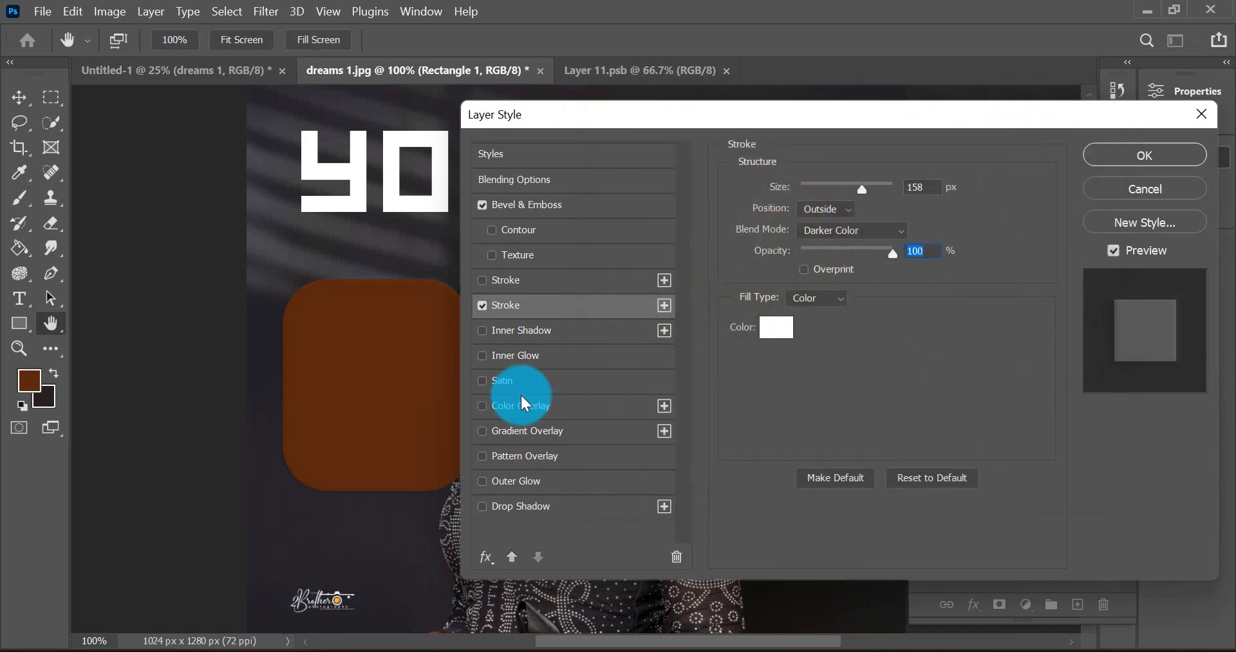
left_click(1105, 154)
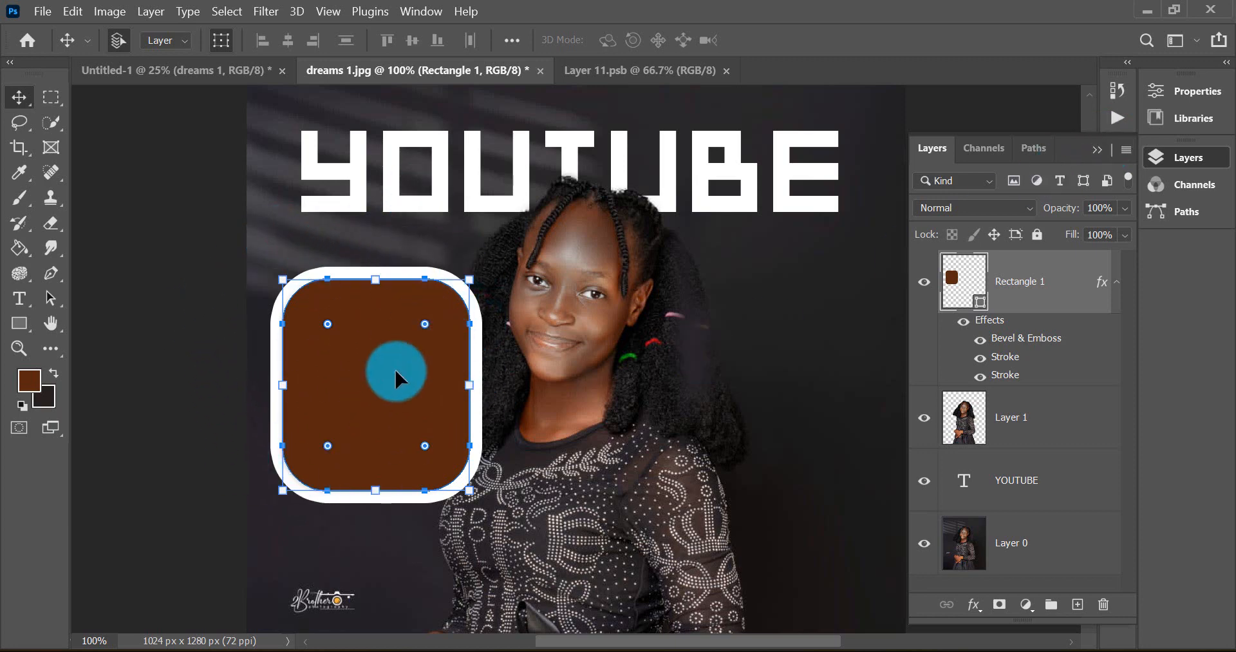
Add a Levels adjustment layer above Rectangle 1 with black input 15 and midtones 1.31, and return to the layer list.
left_click(1033, 609)
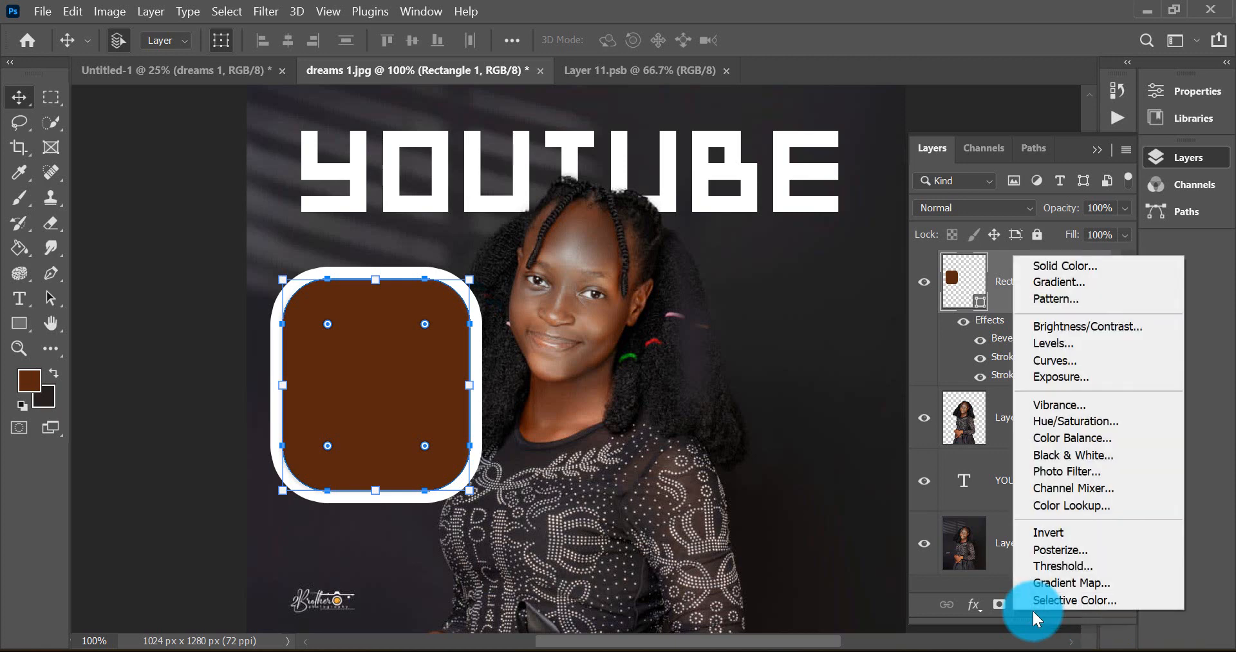
left_click(1059, 343)
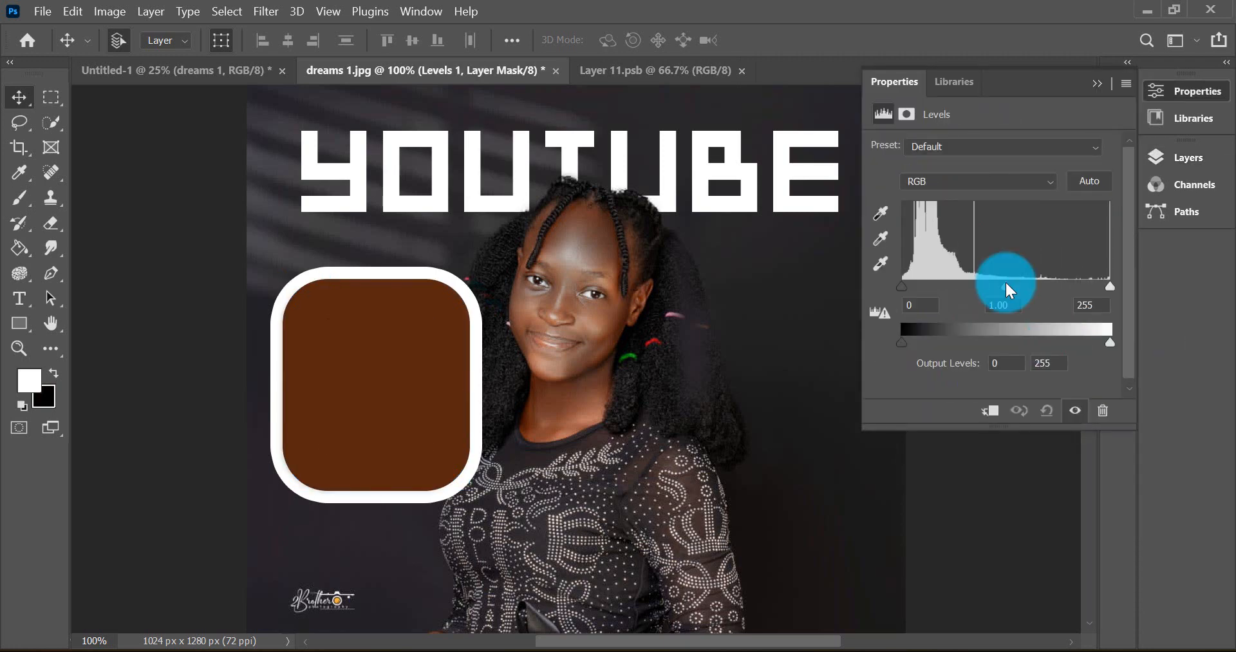
mouse_move(1007, 291)
left_mouse_down()
mouse_move(1042, 293)
mouse_move(994, 290)
mouse_move(1015, 290)
left_mouse_up()
left_click_drag(902, 286, 915, 286)
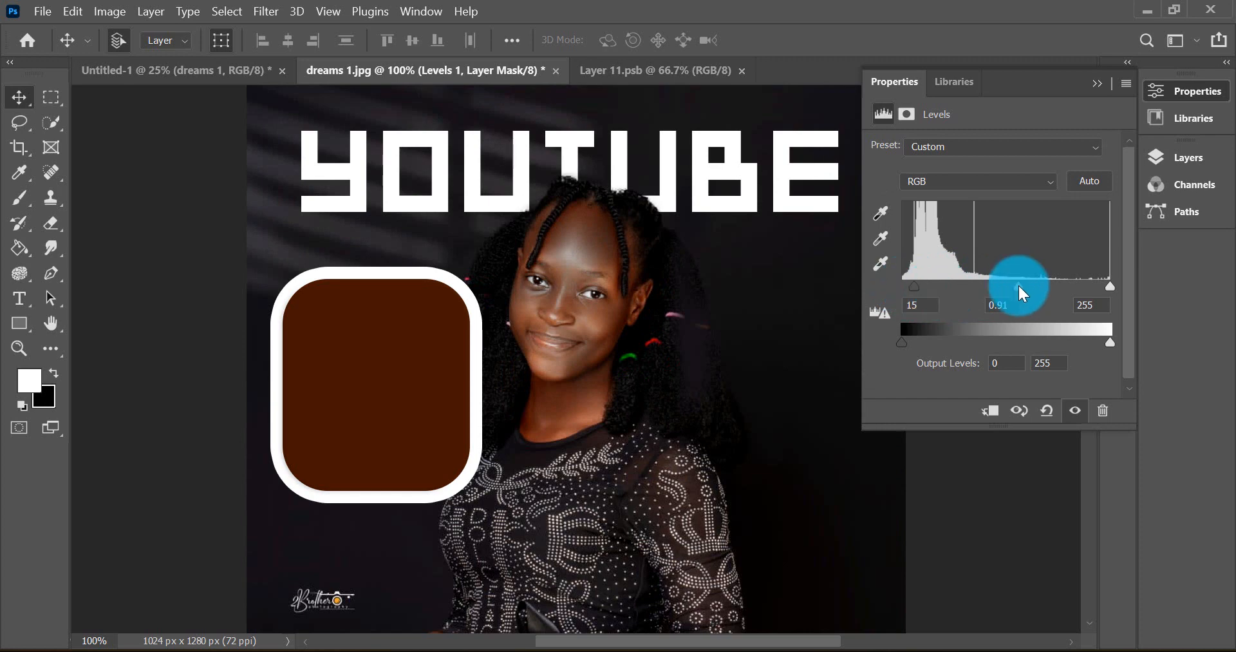
left_click_drag(1019, 293, 994, 288)
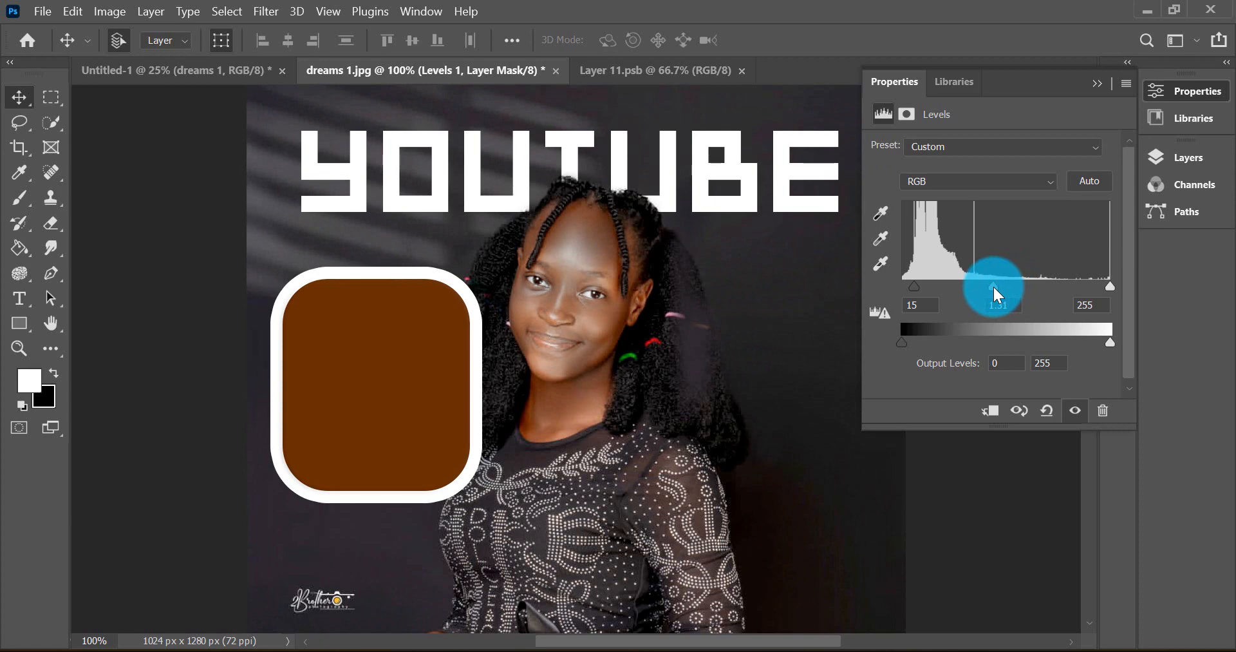
left_click(1097, 85)
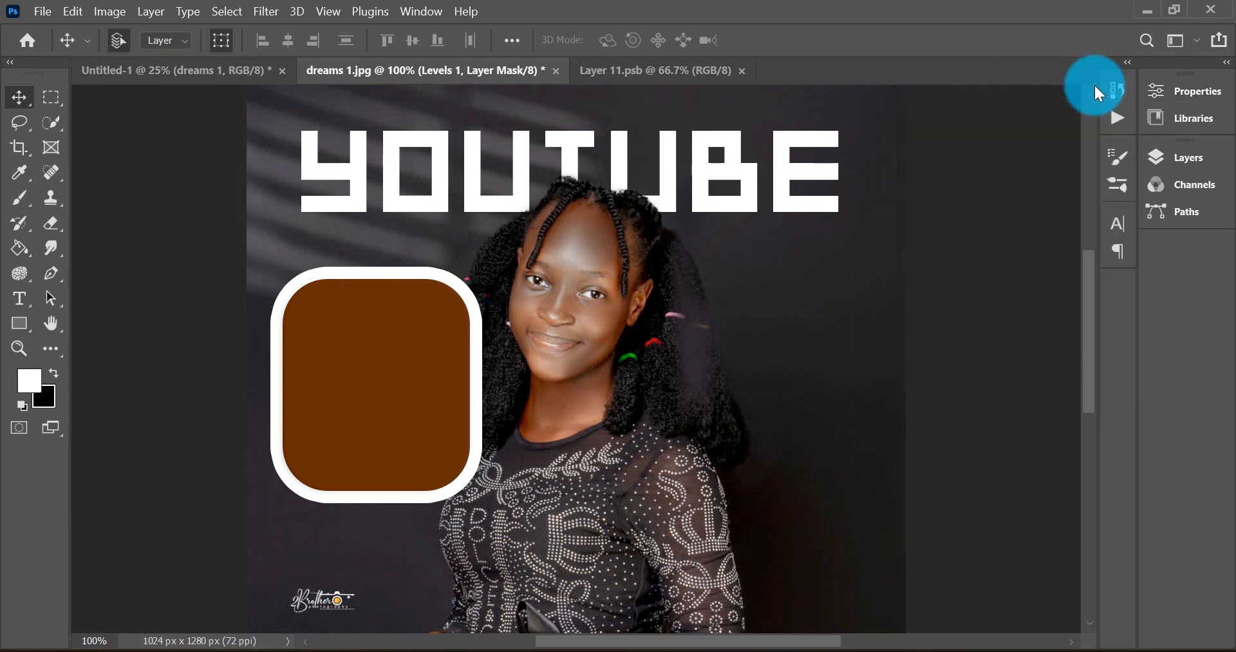
left_click(1200, 165)
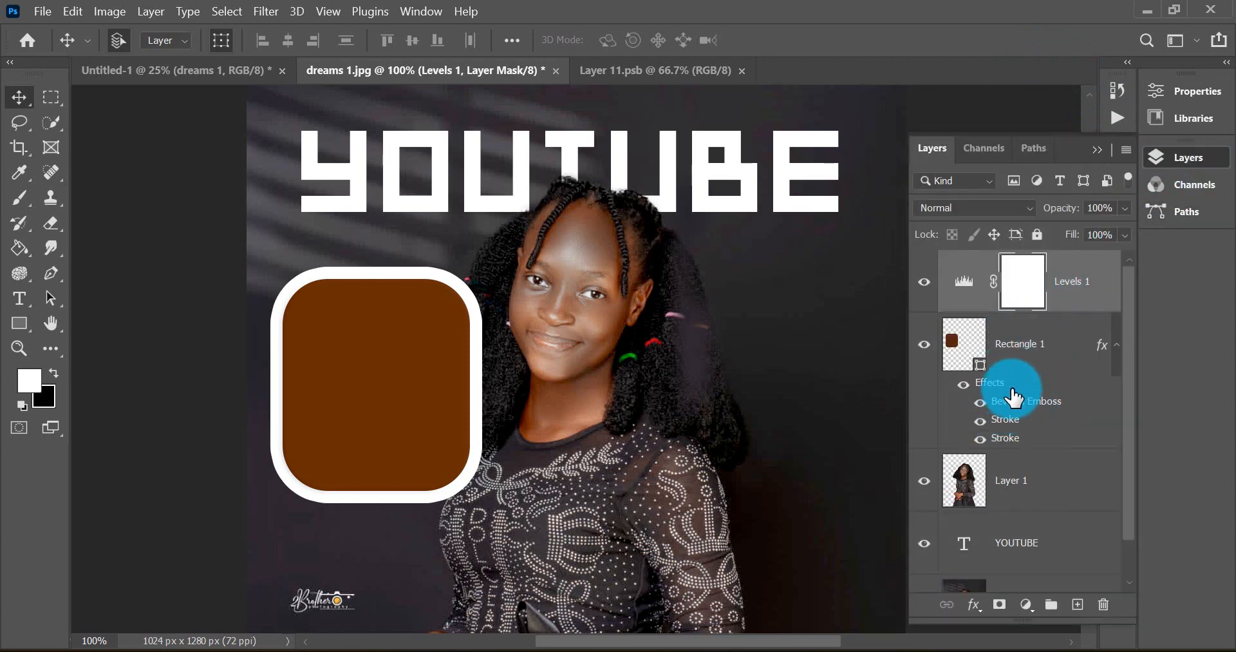